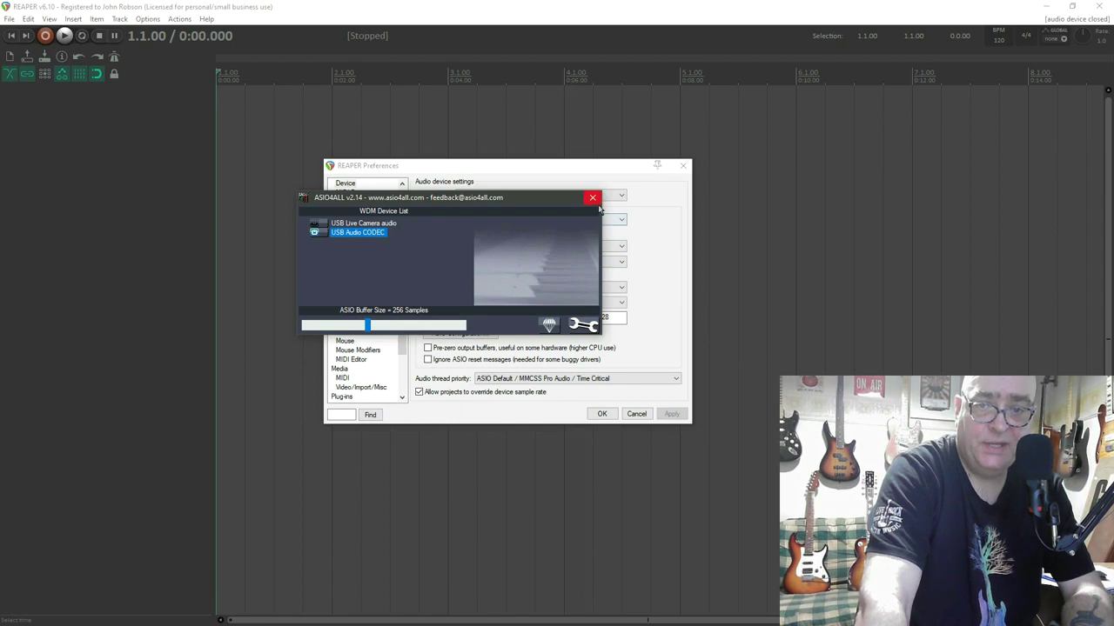
Step: Close the ASIO4ALL configuration and accept the audio device preferences with the ASIO4ALL v2 driver
click(592, 198)
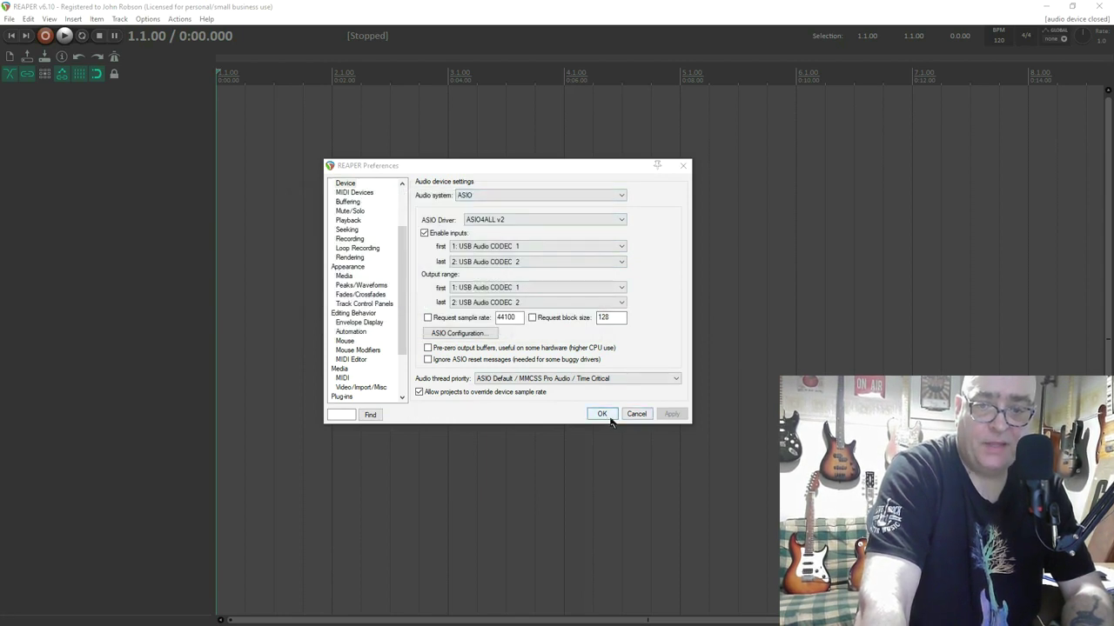
click(602, 414)
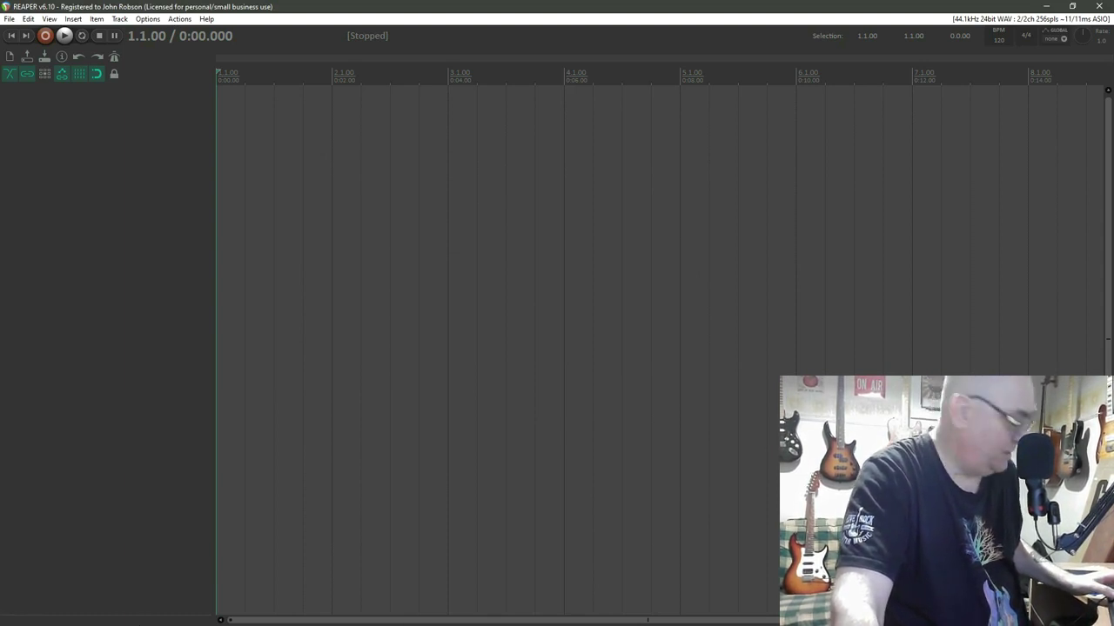
Step: Switch to the browser and look at the MT Power Drum Kit 2 website and its address, powerdrumkit.com
key(alt+Tab)
key(alt+Tab)
key(alt+Tab)
key(alt+Tab)
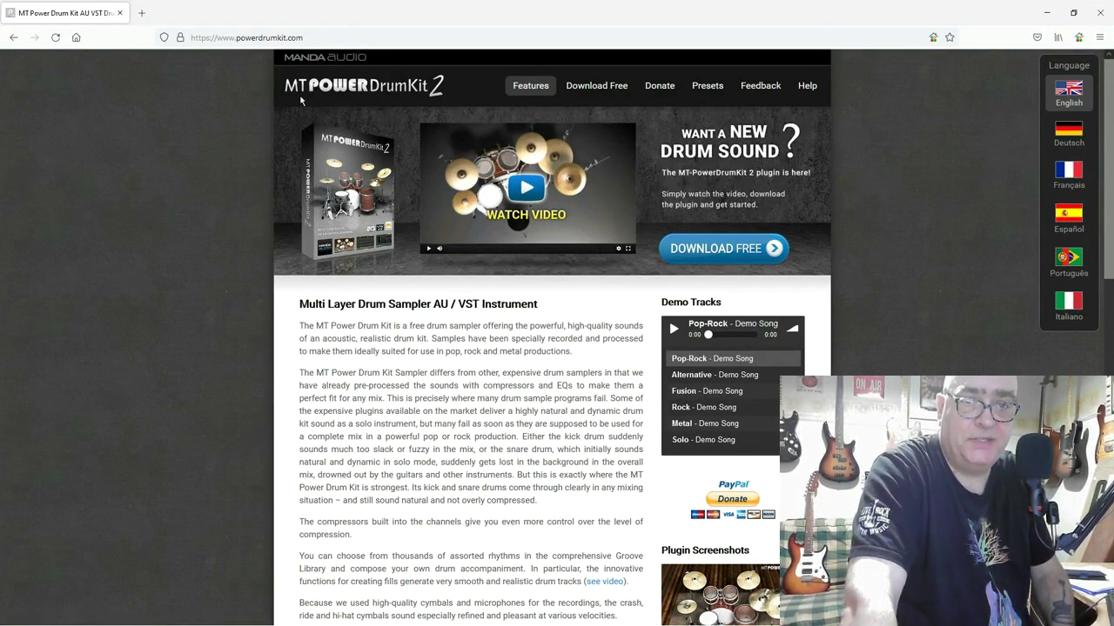
click(282, 38)
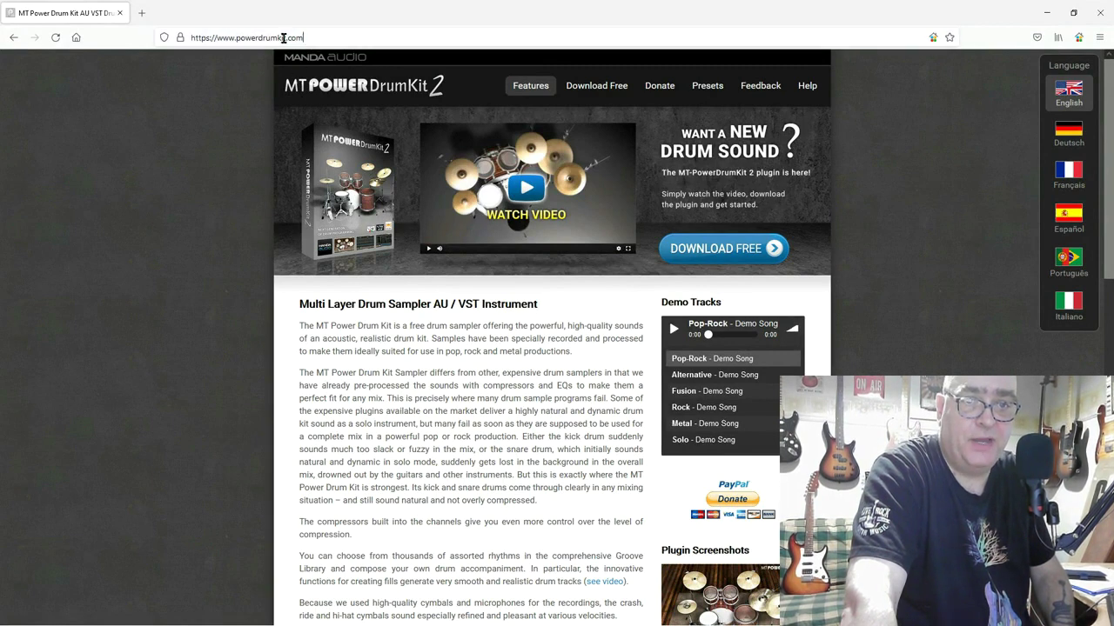
click(283, 38)
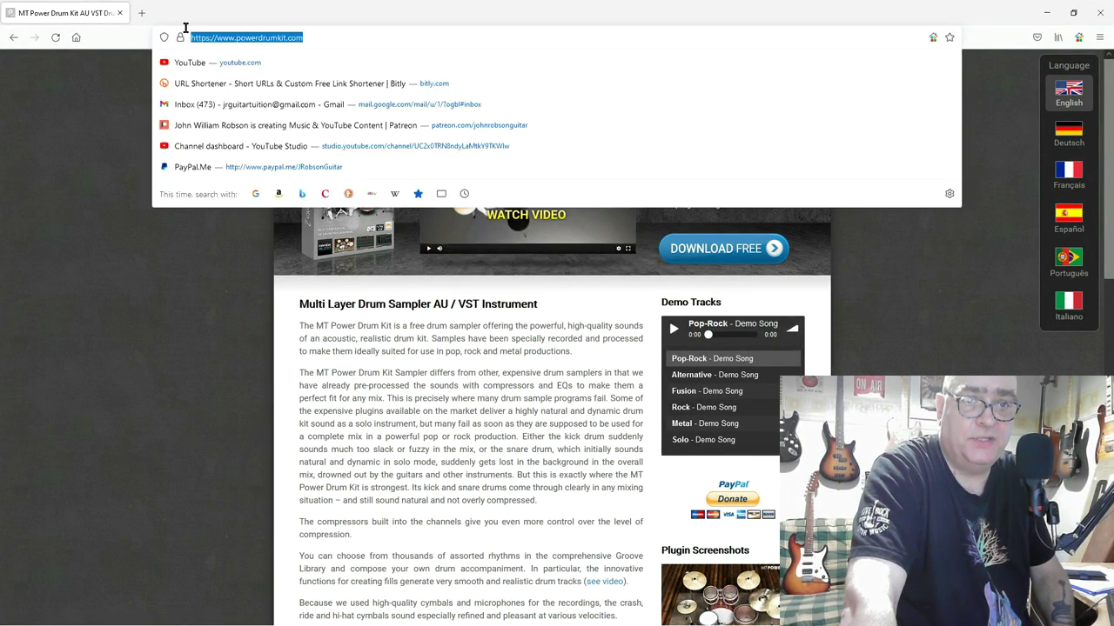
click(114, 317)
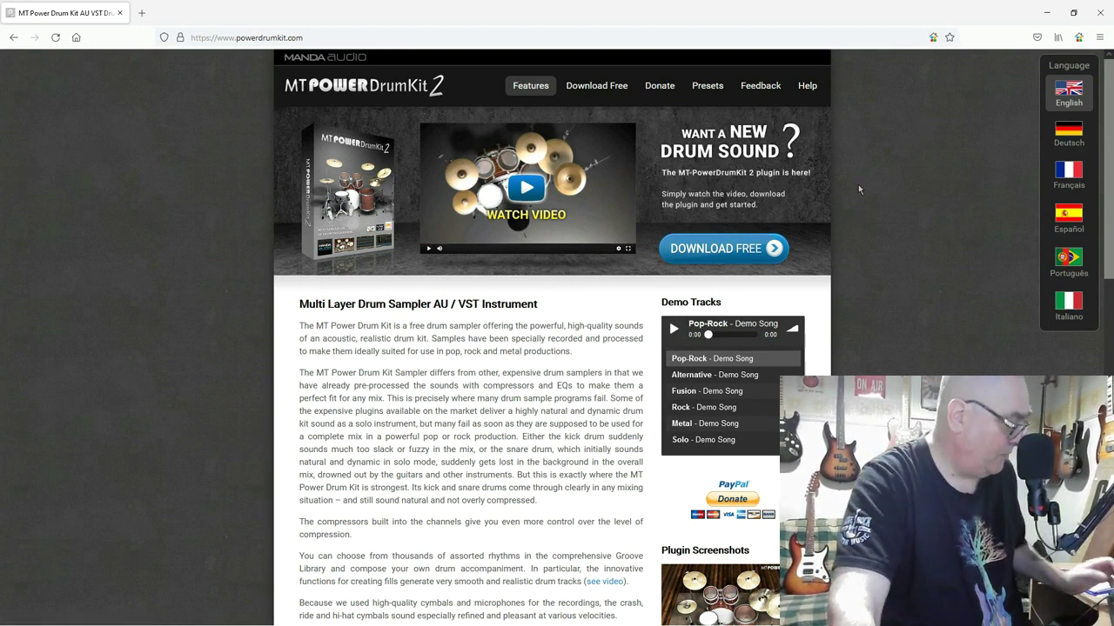
Step: Examine MT-PowerDrumKit.dll and MT-PowerDrumKit-Content.pdk in the REAPER VST folder in File Explorer, and return to REAPER
key(alt+Tab)
key(alt+Tab)
key(alt+Tab)
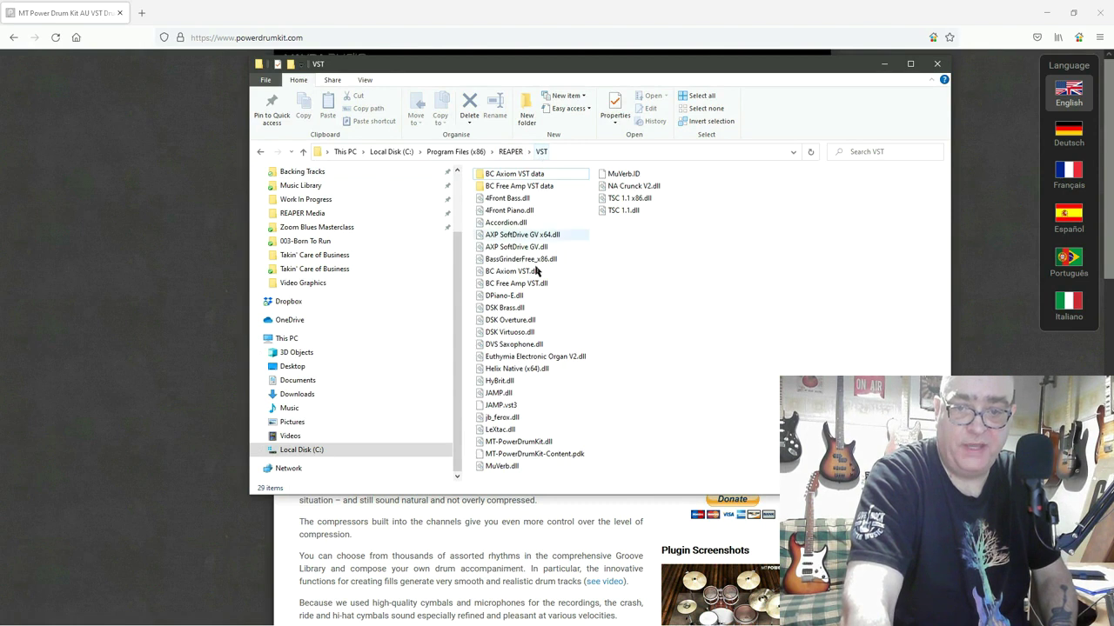
click(522, 446)
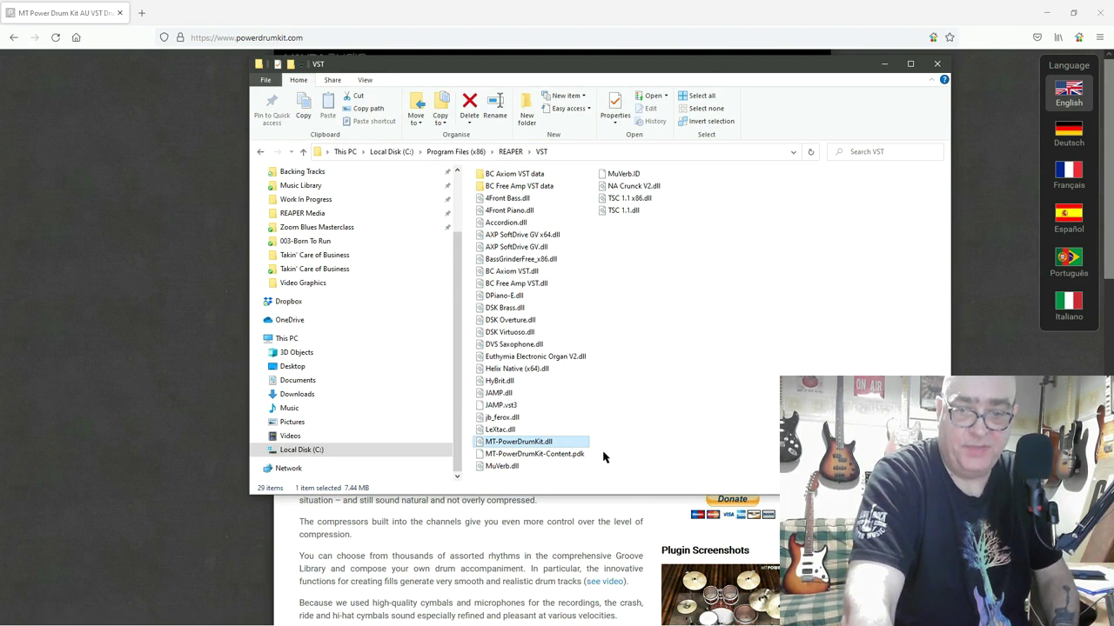
shift+click(579, 456)
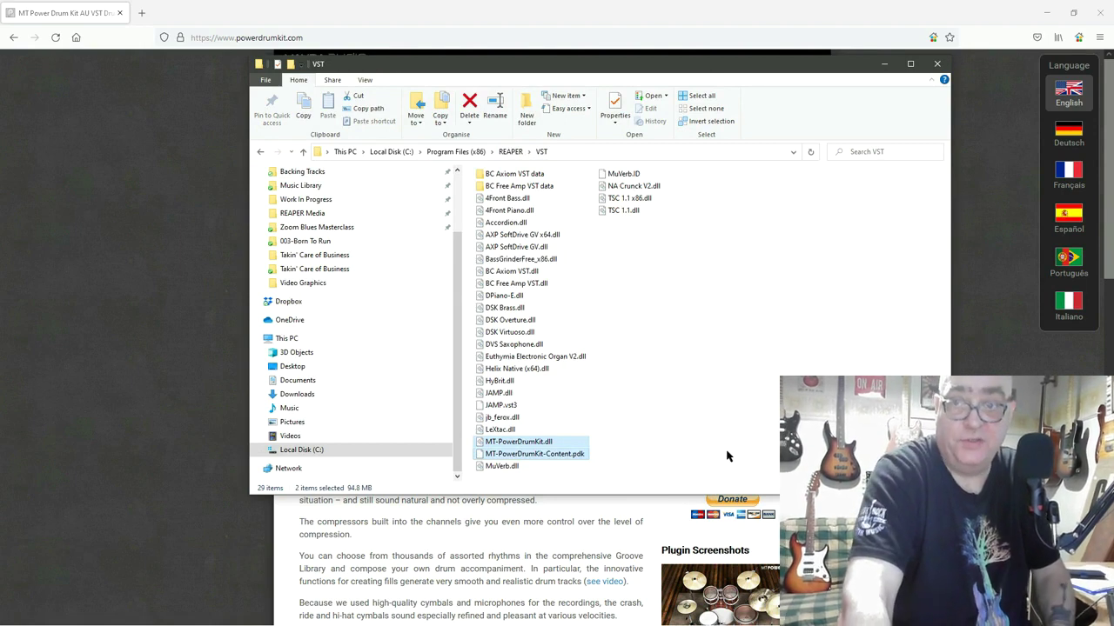
click(940, 65)
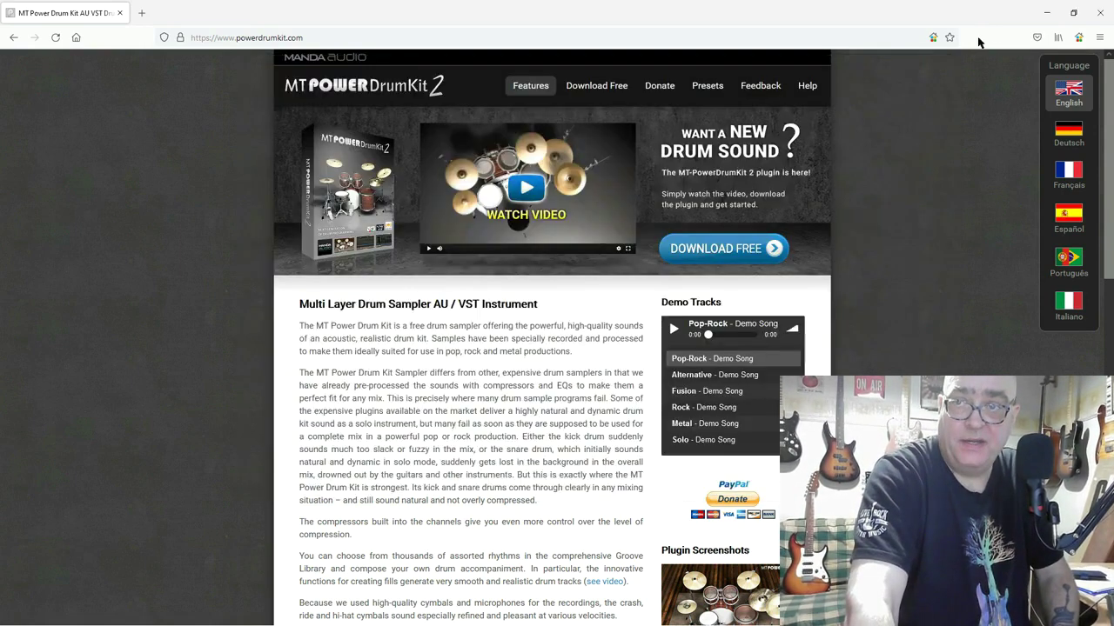
click(1044, 16)
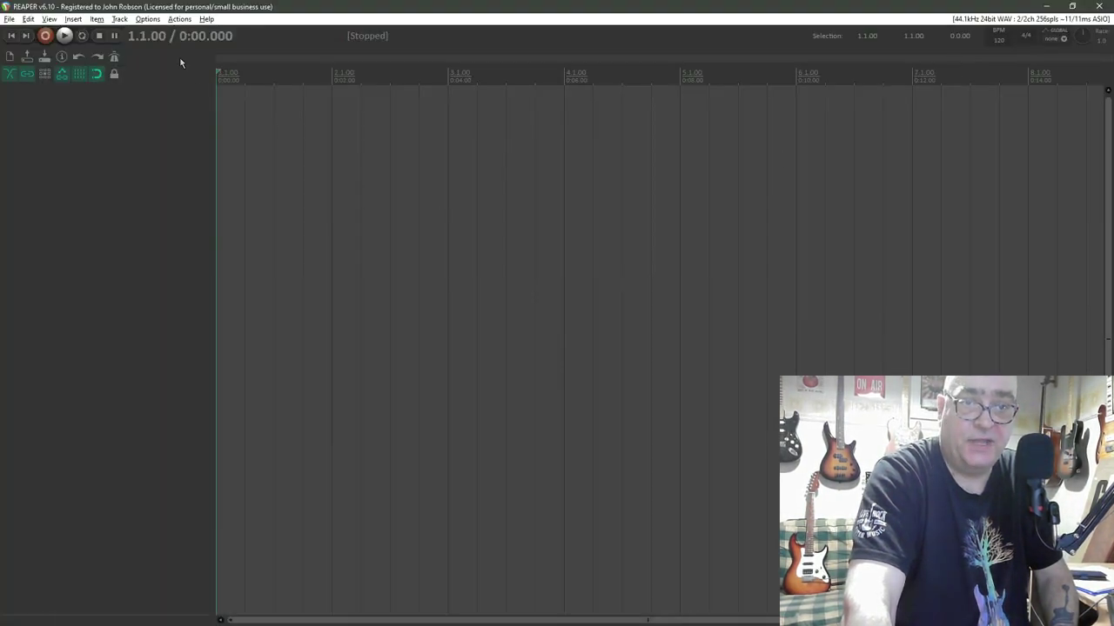
Step: Review the VST plug-in path list in the preferences and leave without changing anything
click(148, 20)
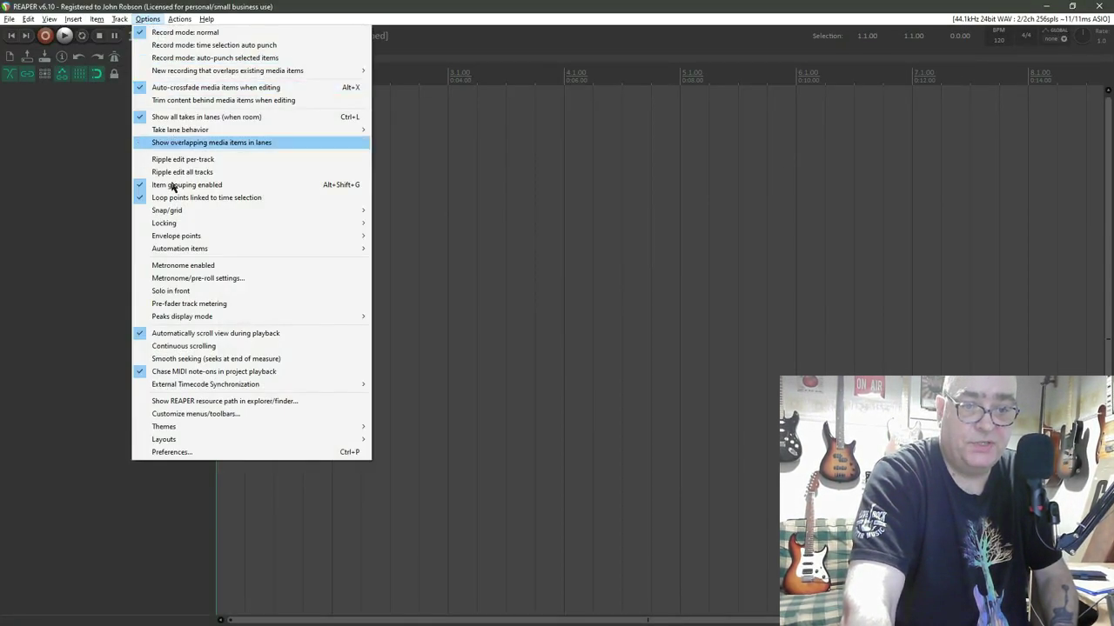
click(168, 453)
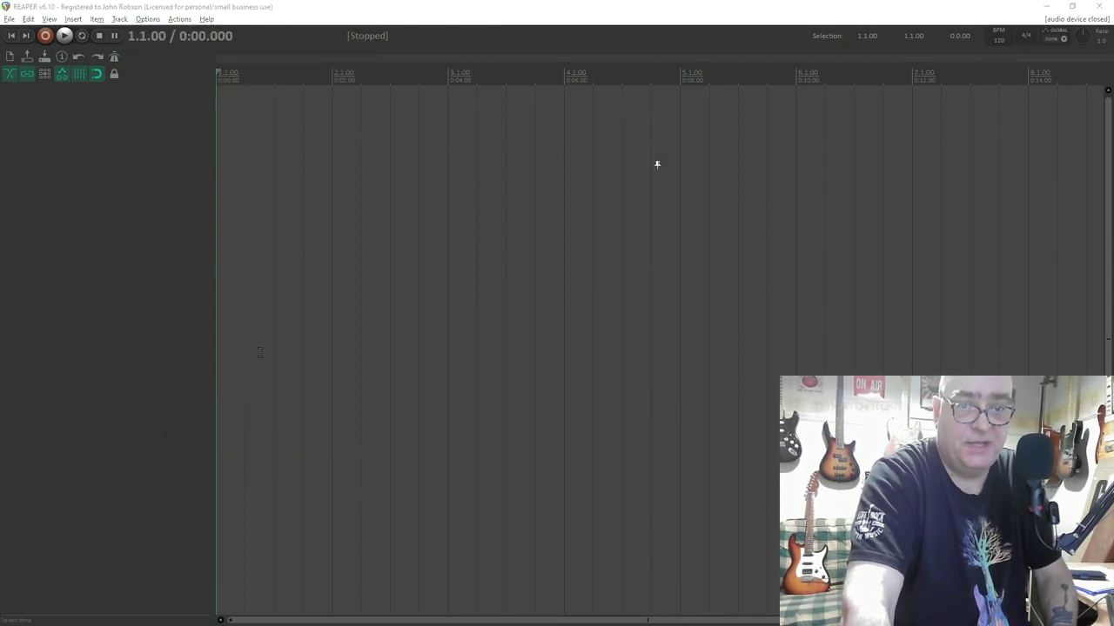
scroll(369, 331, down, 3)
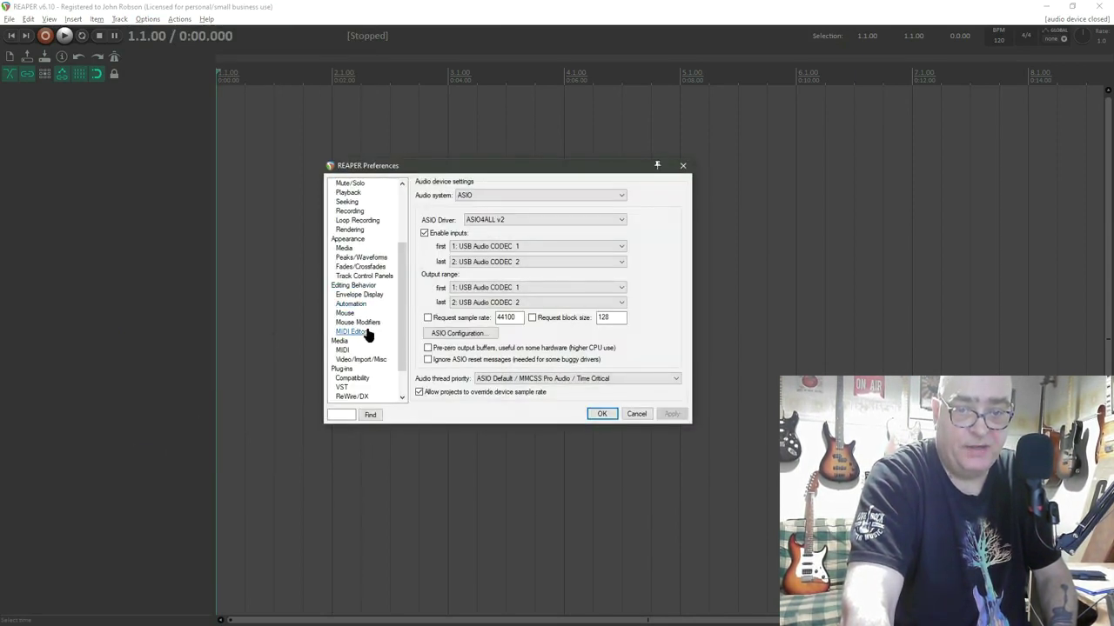
click(343, 351)
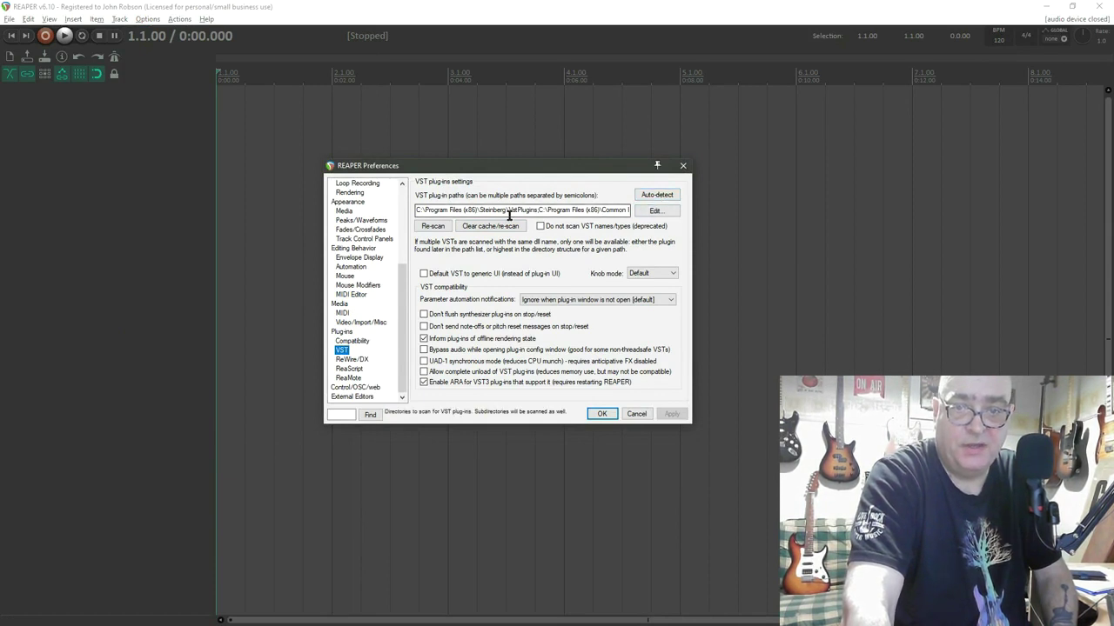
click(619, 211)
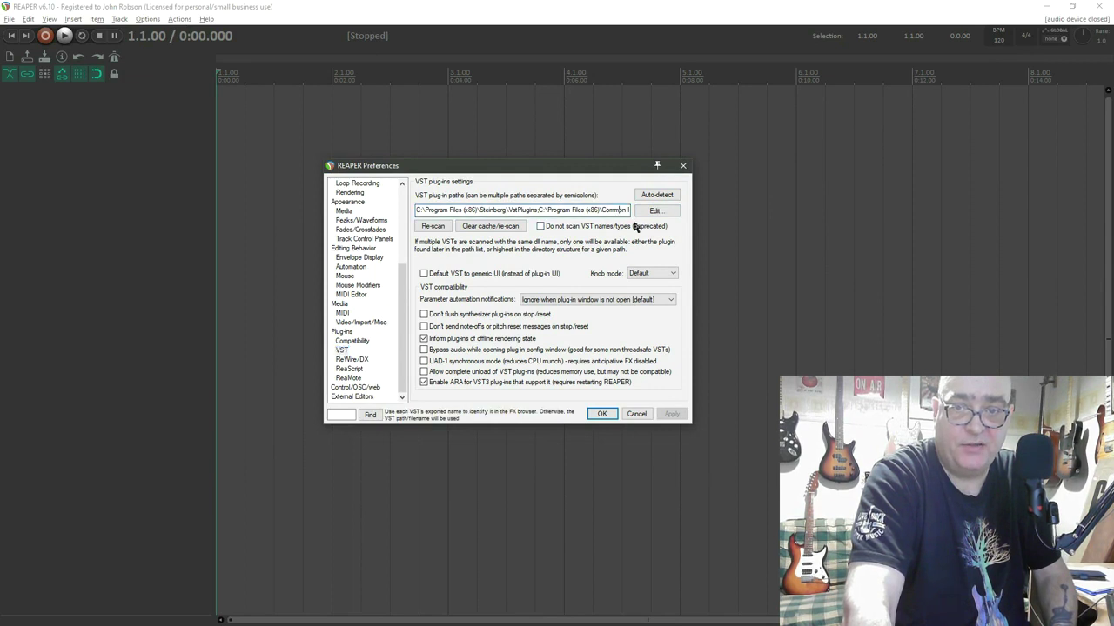
click(656, 213)
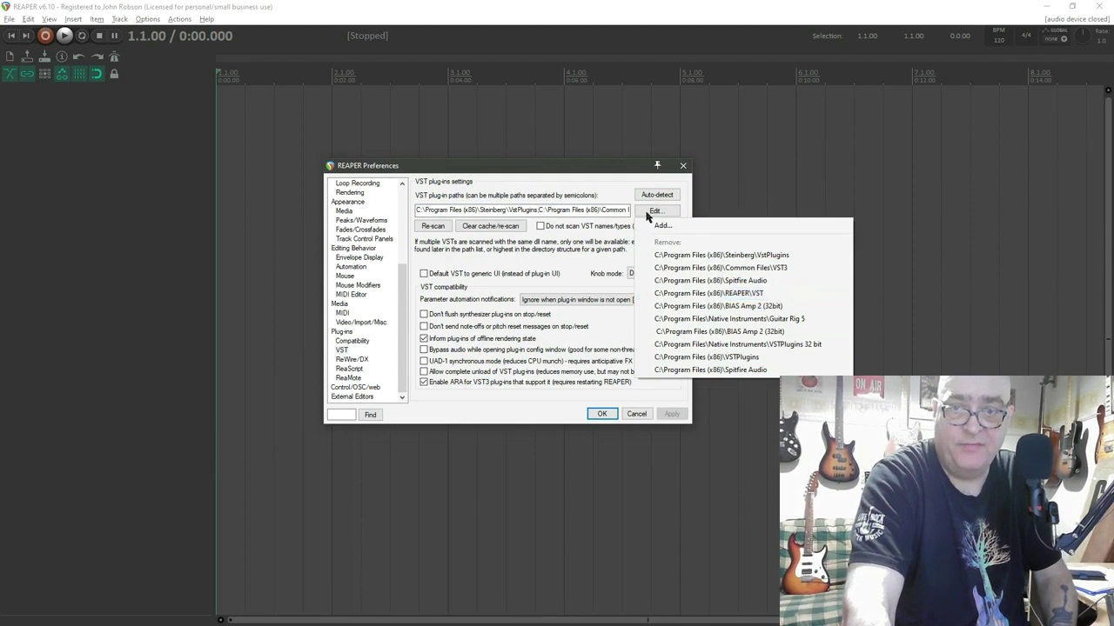
click(634, 415)
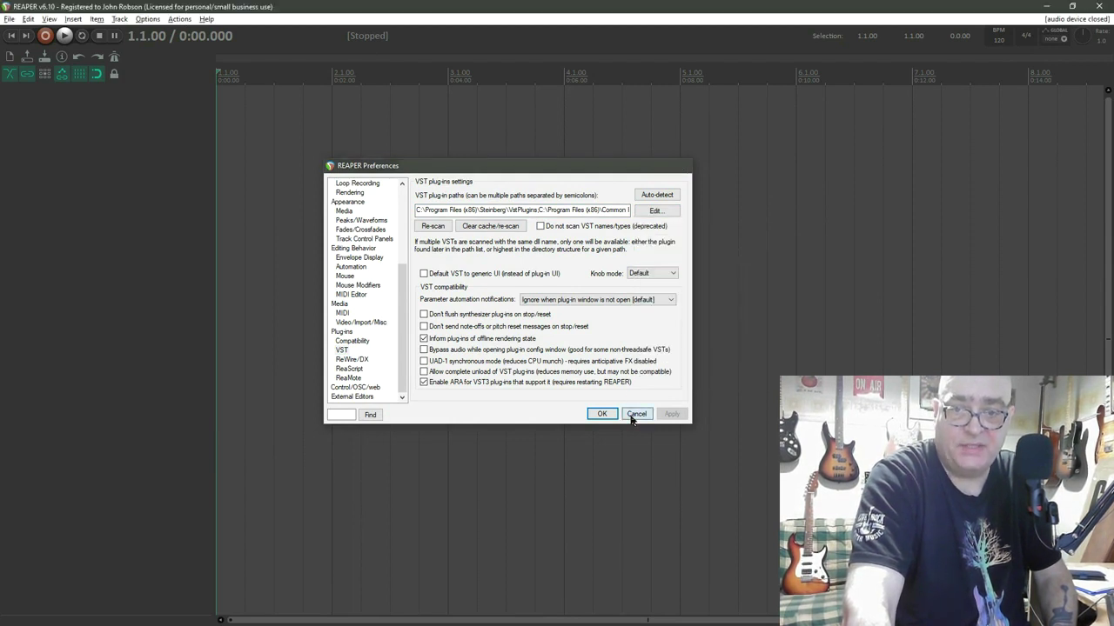
click(634, 415)
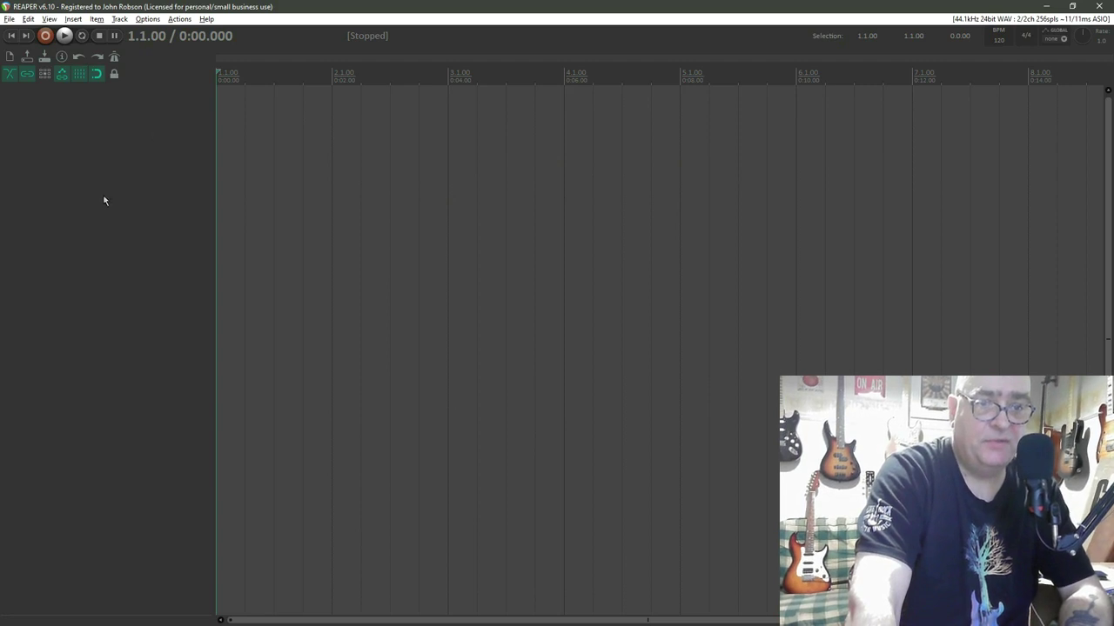
Step: Insert the MT-PowerDrumKit virtual instrument on a new track without building the extra output tracks, and move its window clear of the track
right_click(74, 152)
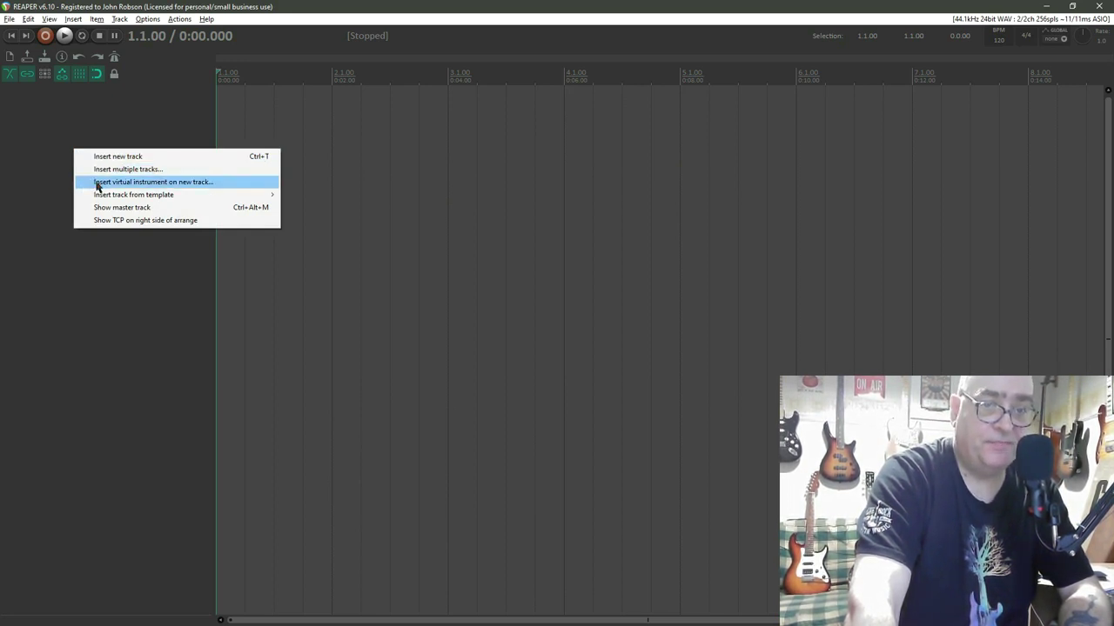
click(96, 183)
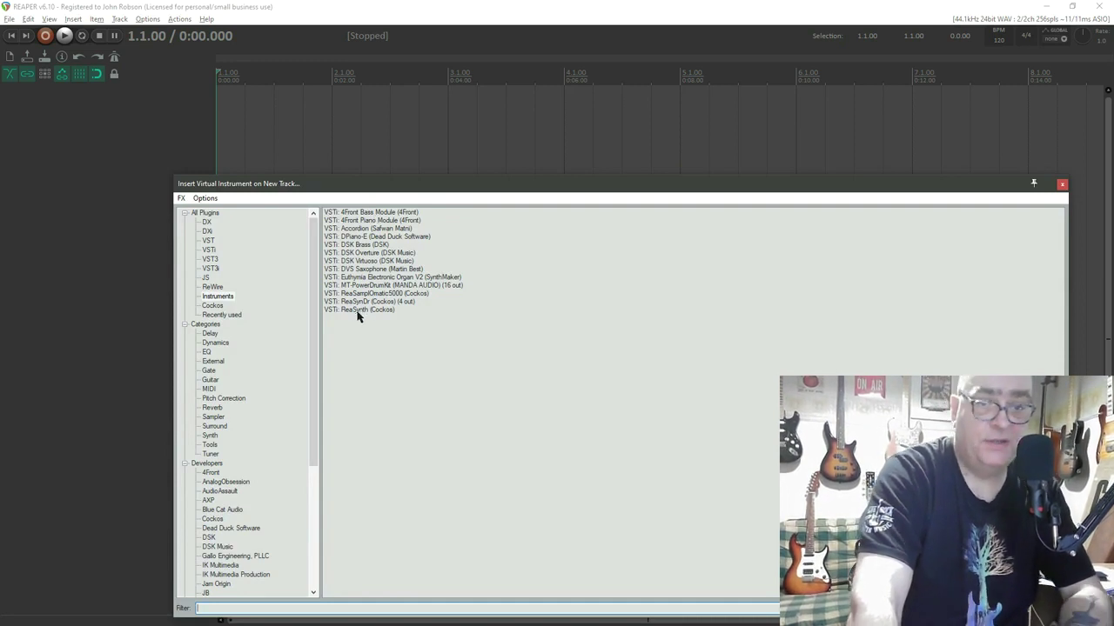
click(372, 270)
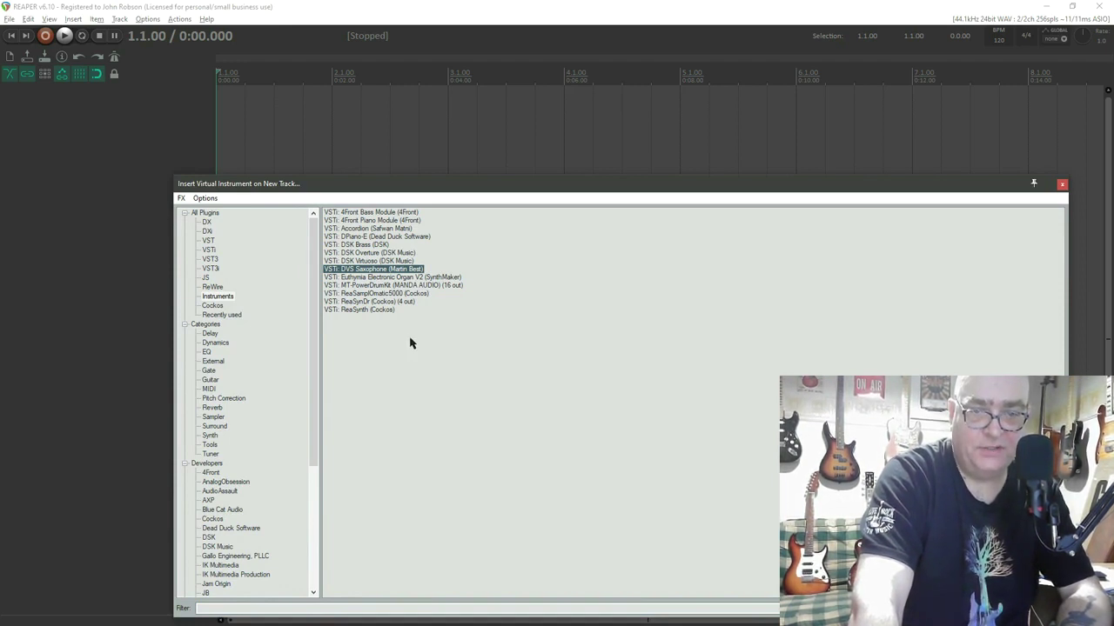
click(385, 286)
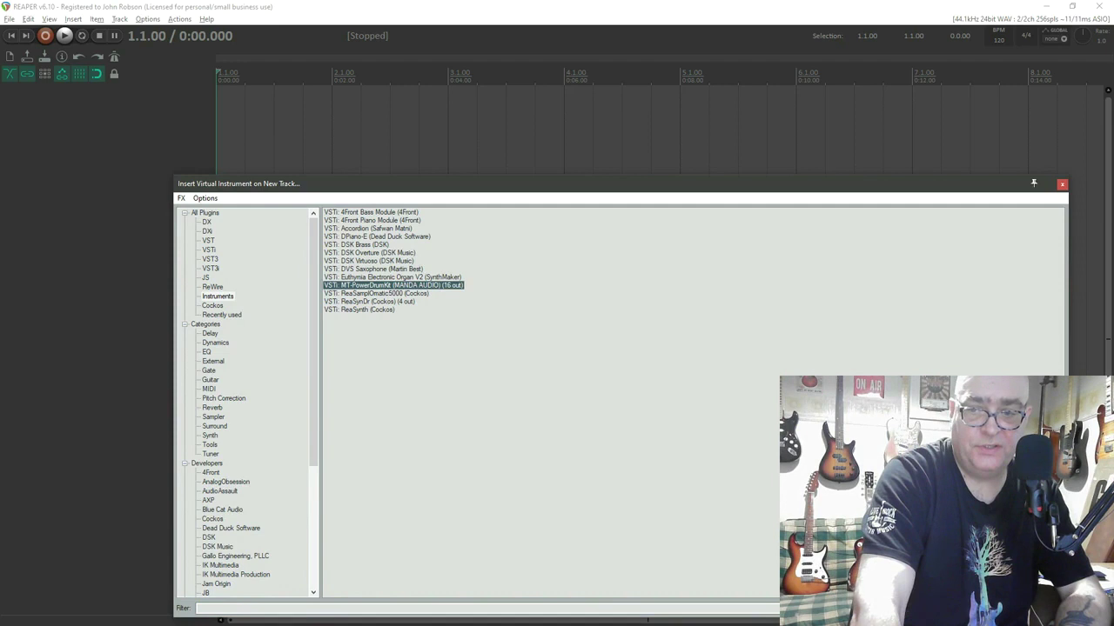
click(996, 608)
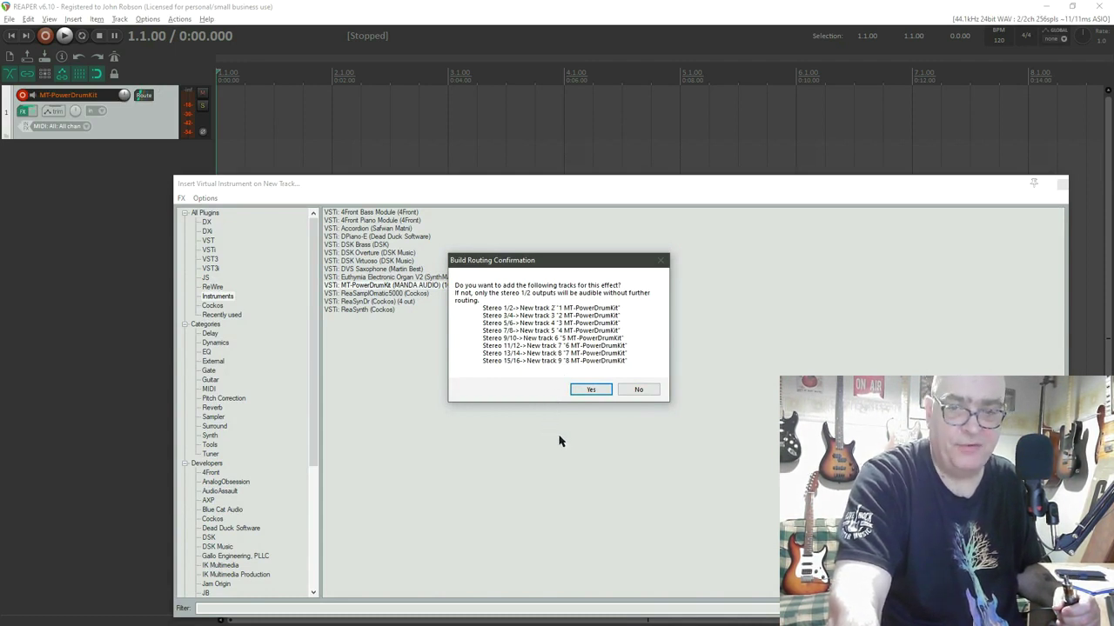
click(636, 393)
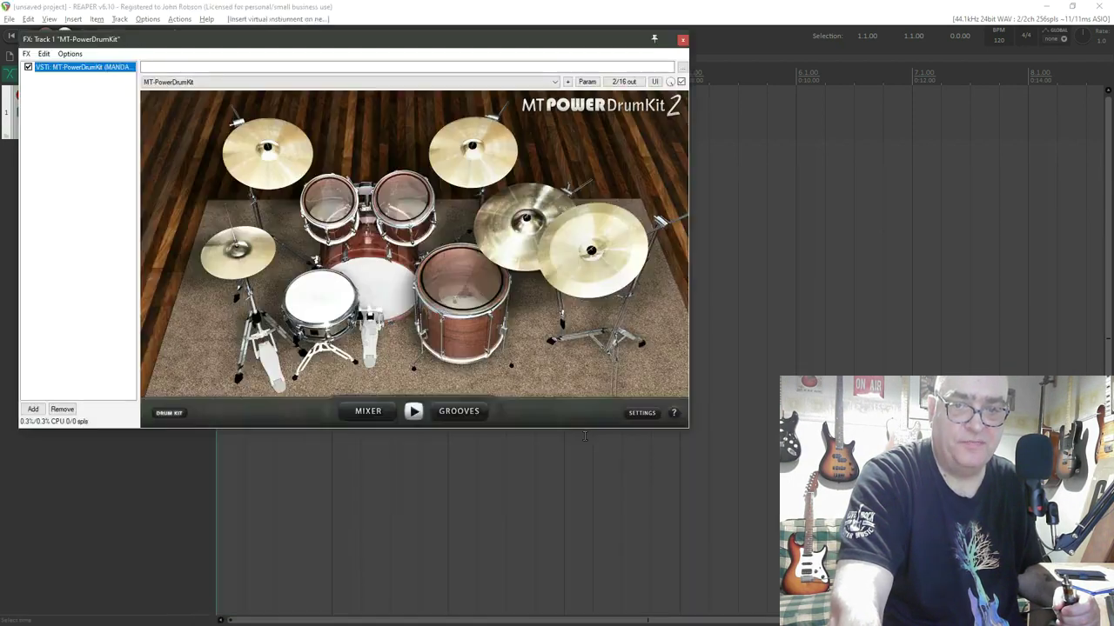
drag(222, 45, 426, 139)
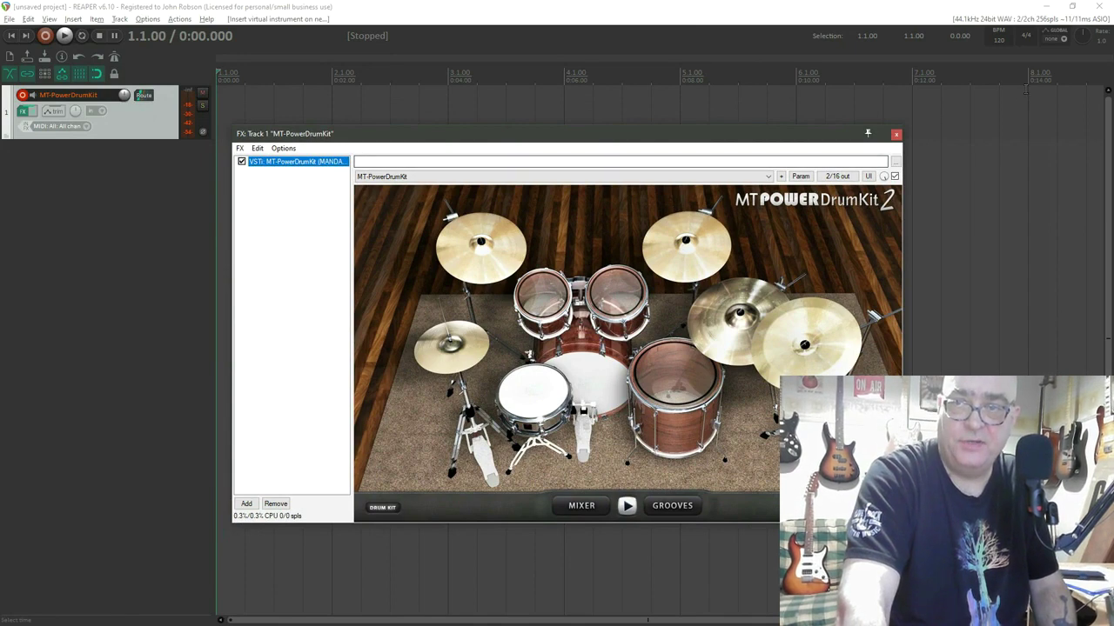
Step: Set the project tempo to 136 BPM
click(1000, 39)
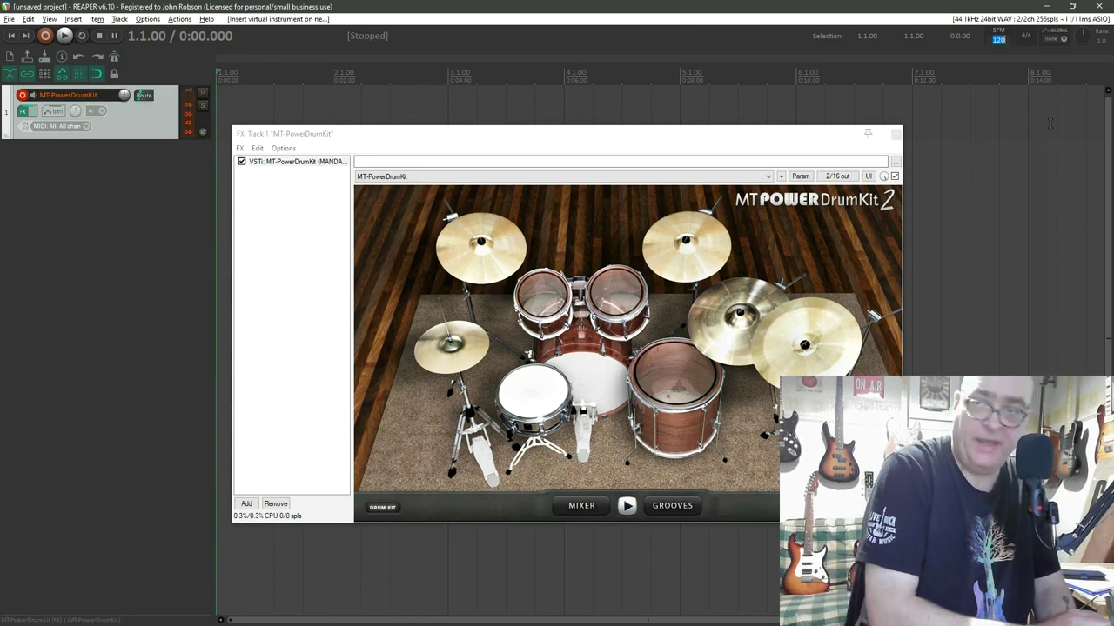
text(93)
key(Return)
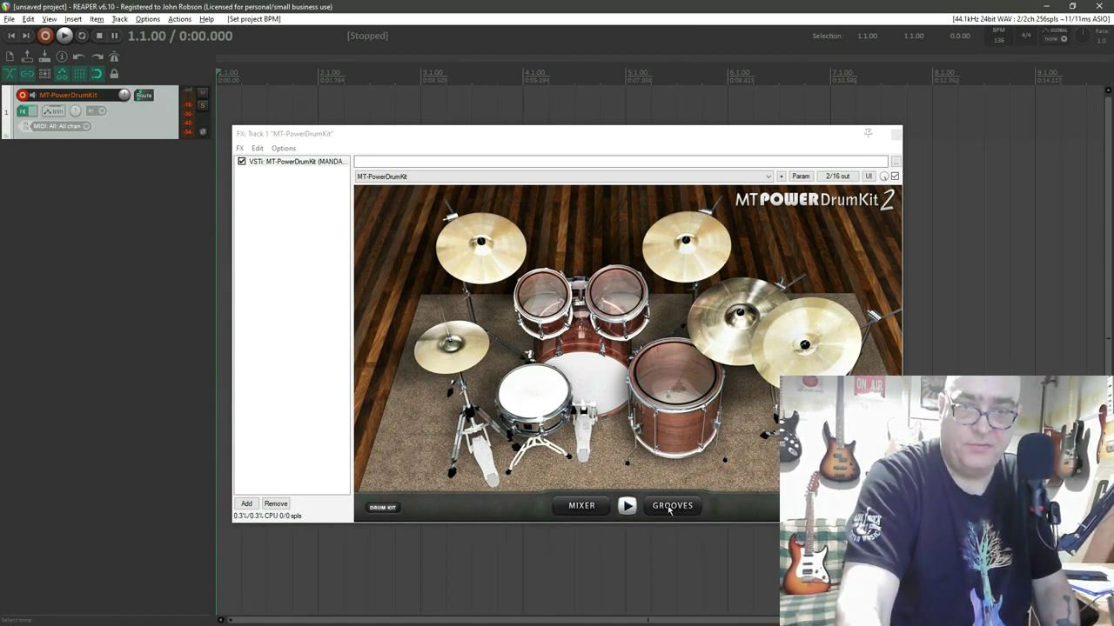
Step: Open the drum kit's groove library and list the Intro grooves for 4/4 at 60-150 bpm
drag(637, 135, 684, 178)
click(719, 549)
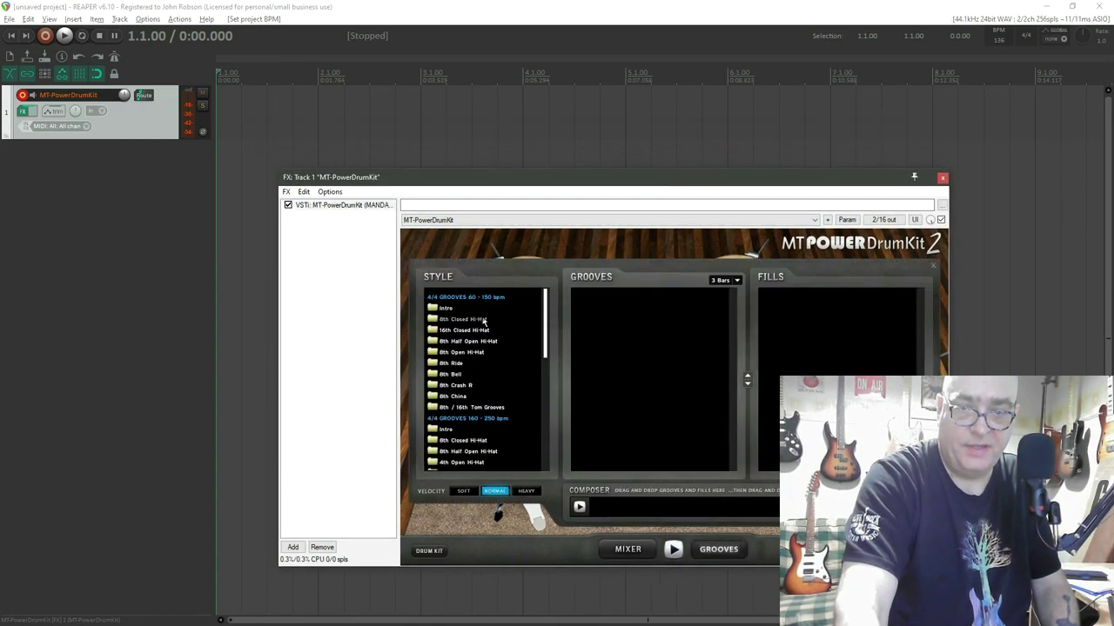
click(445, 309)
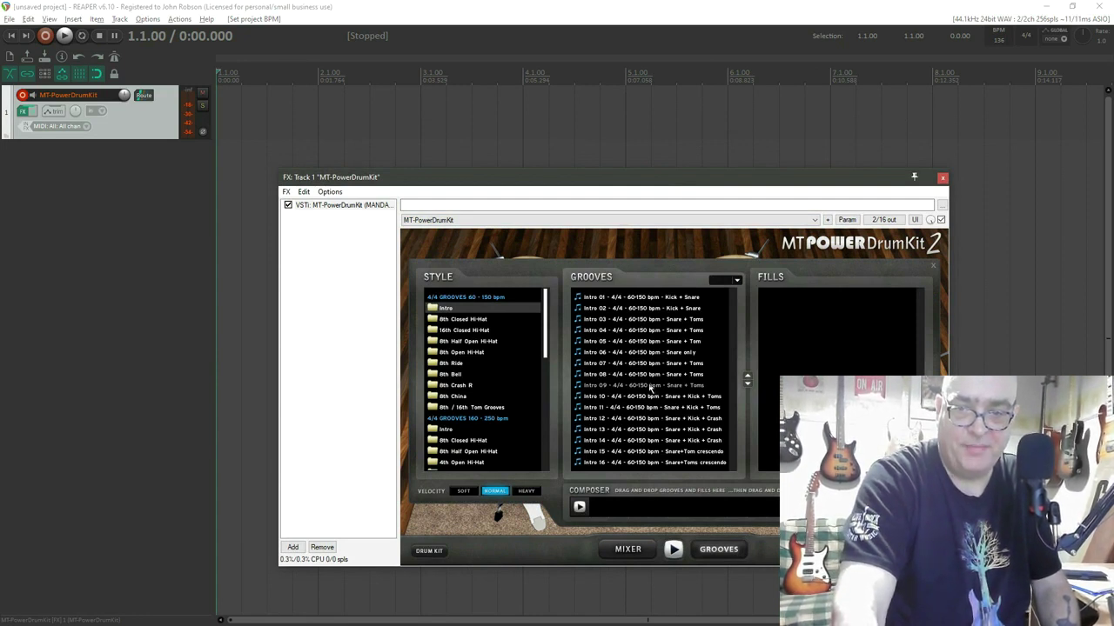
Step: Audition the Intro 01 (Kick + Snare) and Intro 16 (Snare+Toms crescendo) grooves
click(683, 301)
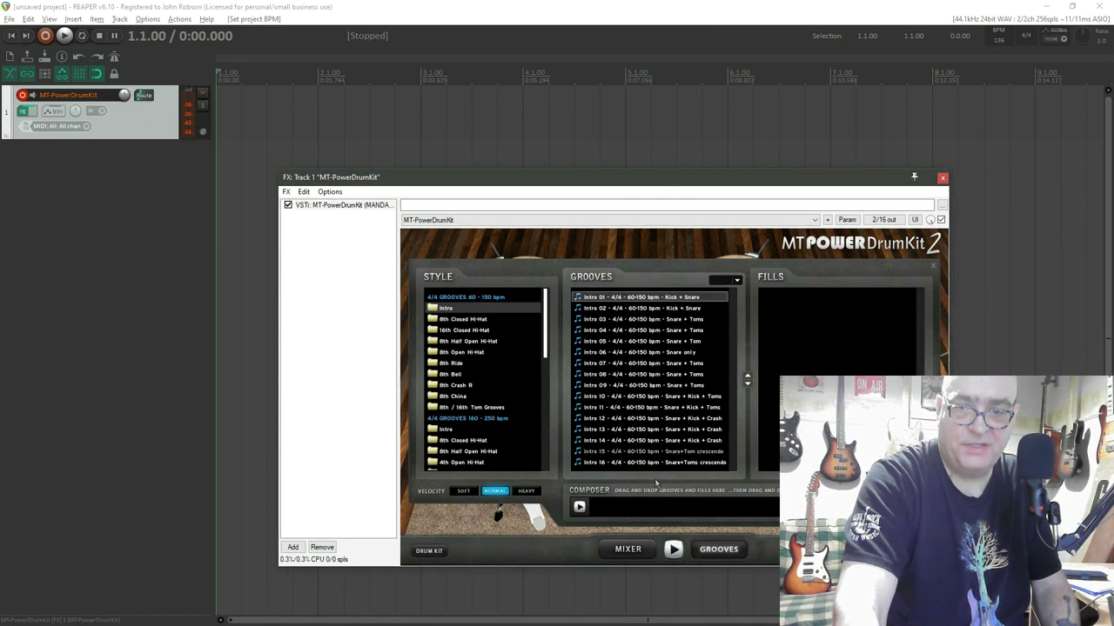
click(673, 550)
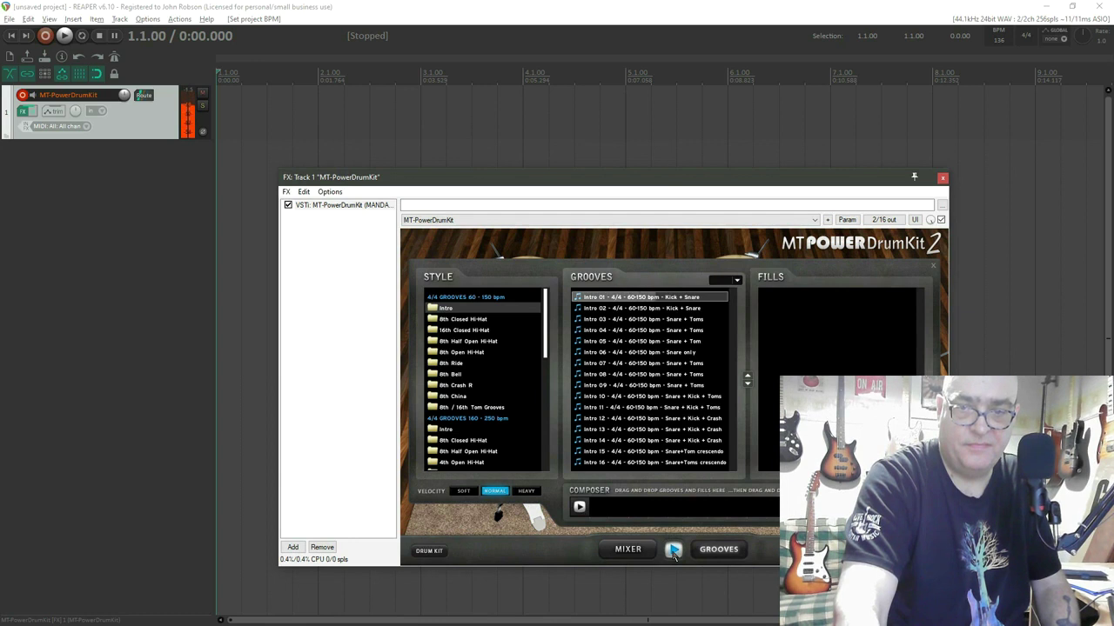
click(675, 550)
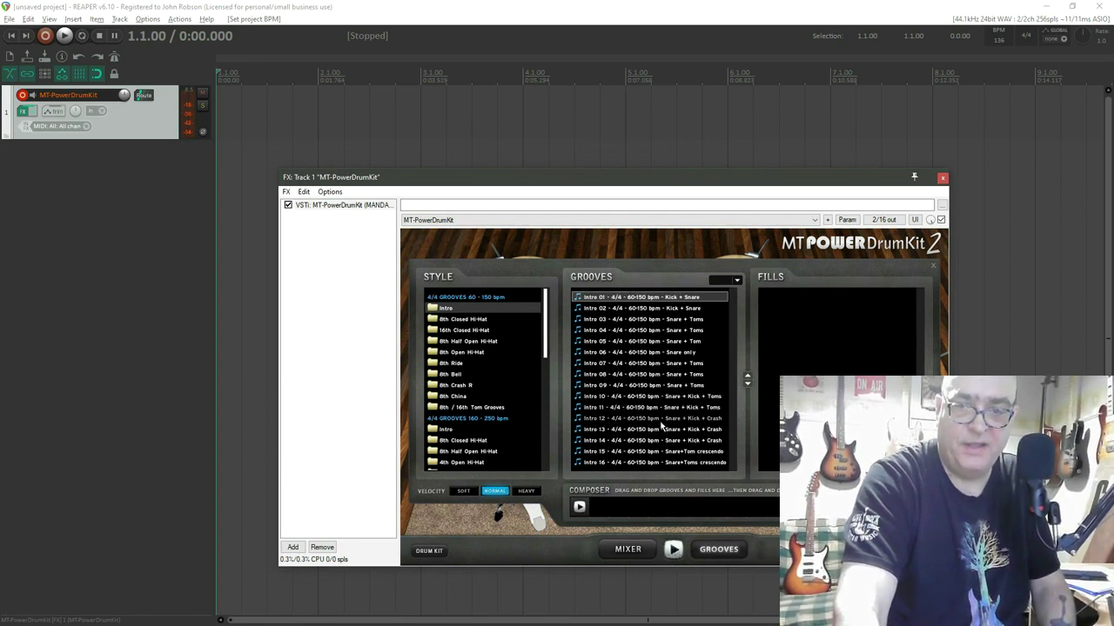
click(658, 463)
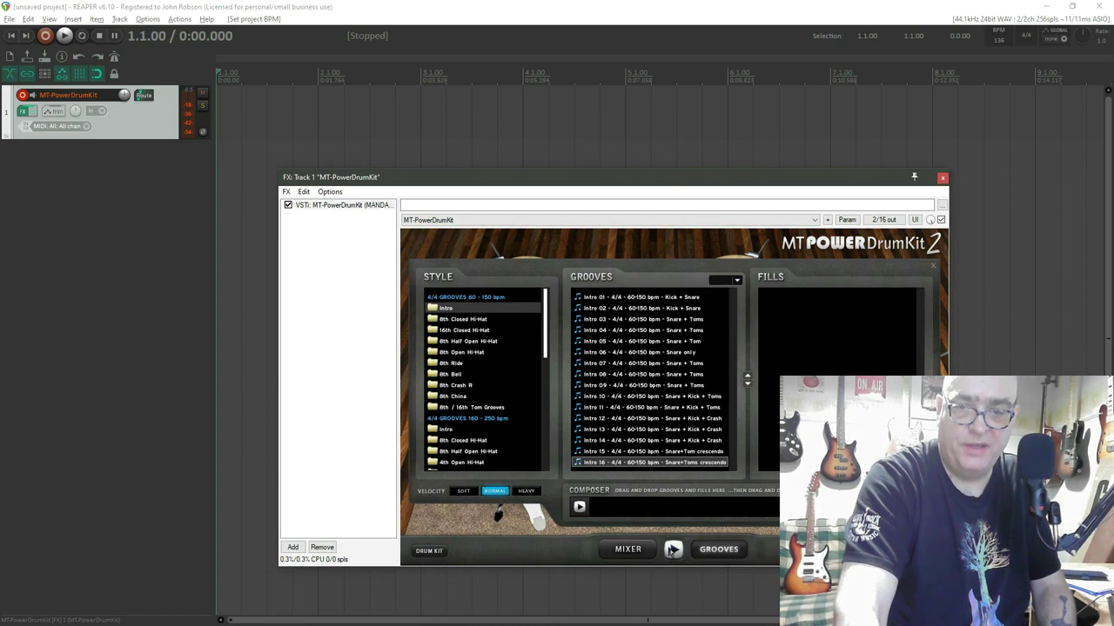
click(674, 551)
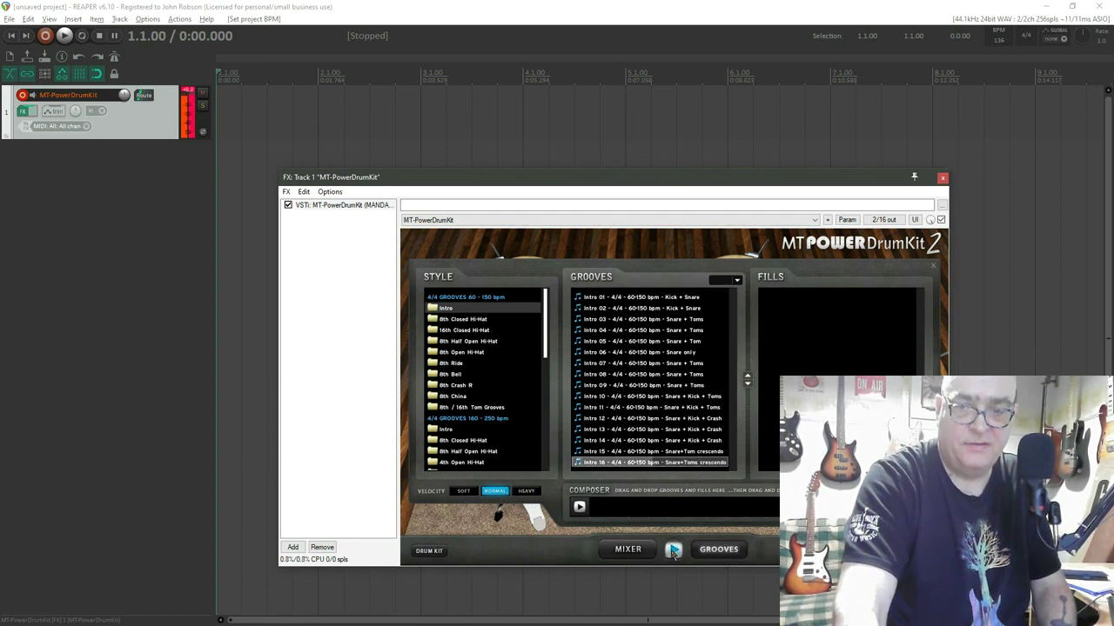
Step: Audition Groove 05 (Simple) from the 8th Closed Hi-Hat style for 4/4 at 60-150 bpm
click(674, 552)
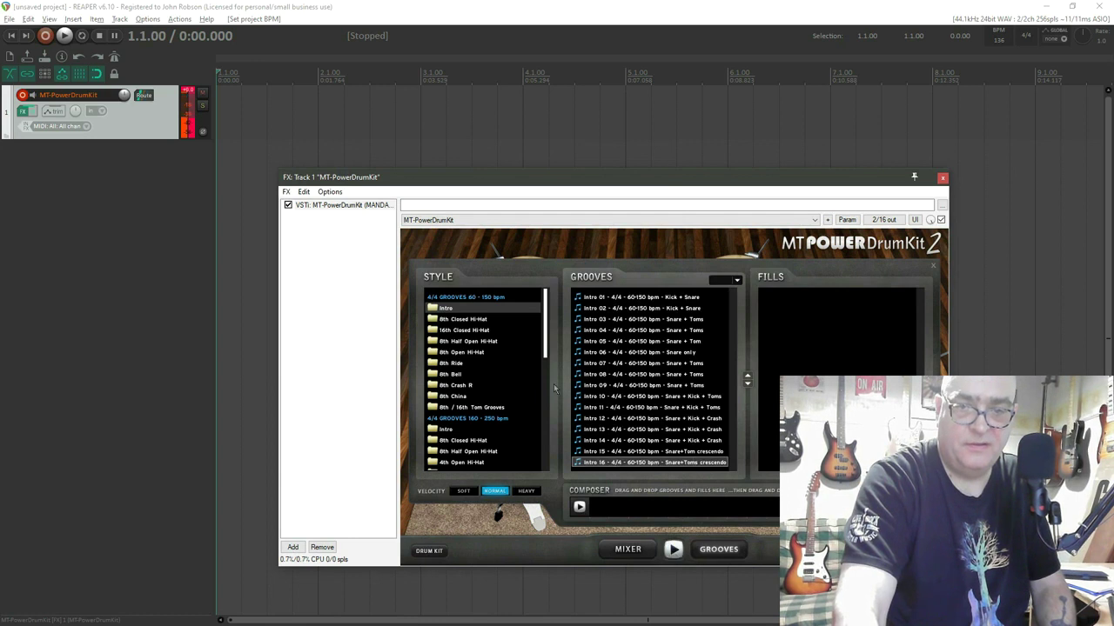
click(463, 320)
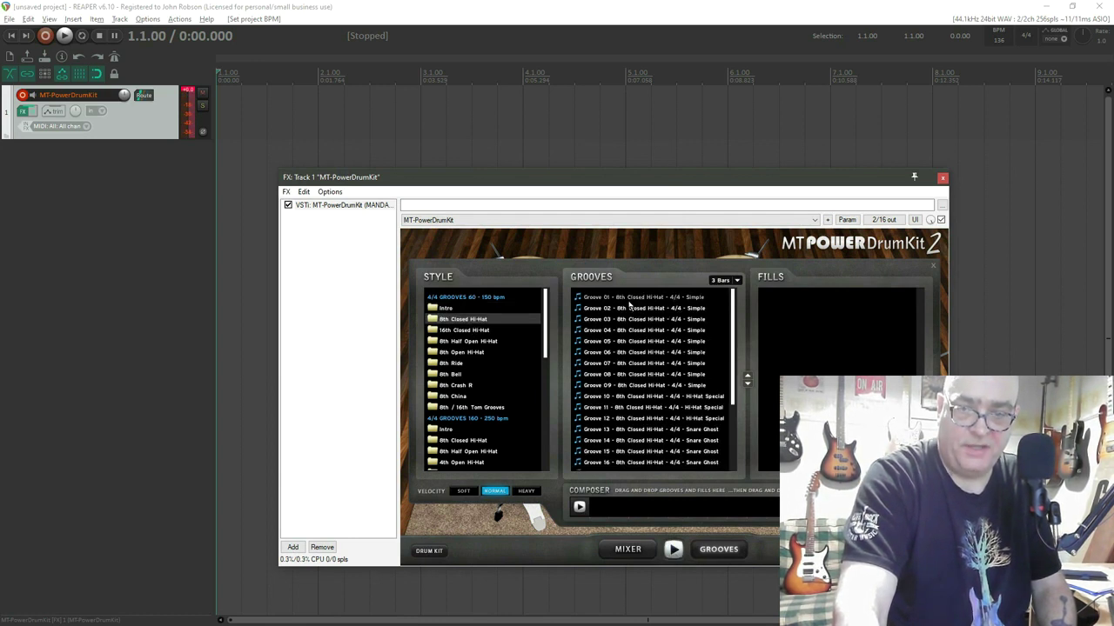
click(476, 320)
click(635, 342)
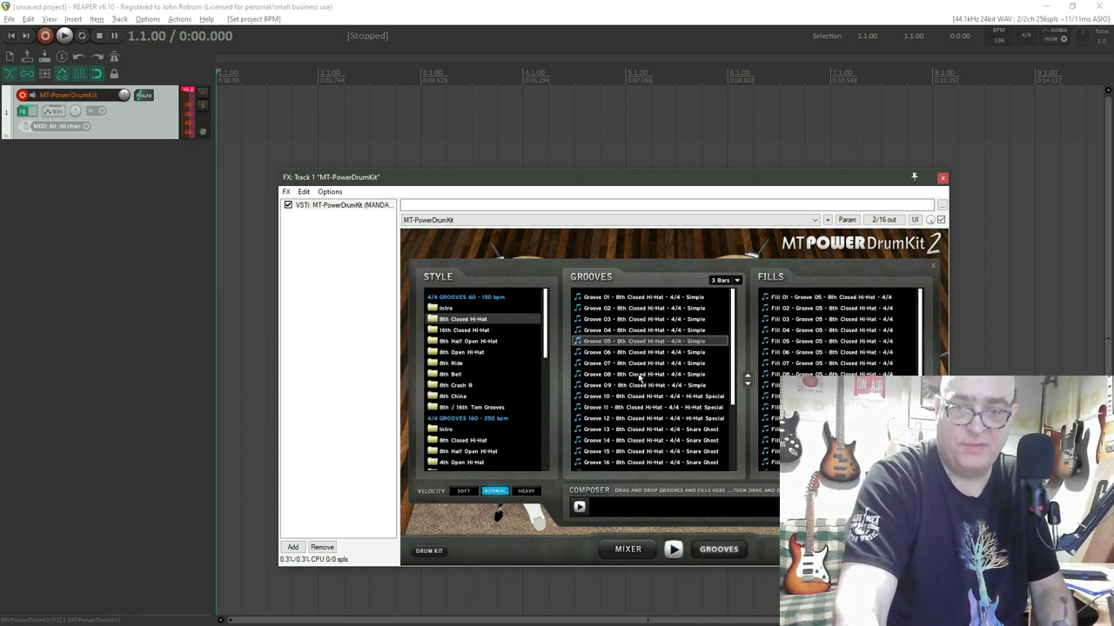
click(675, 555)
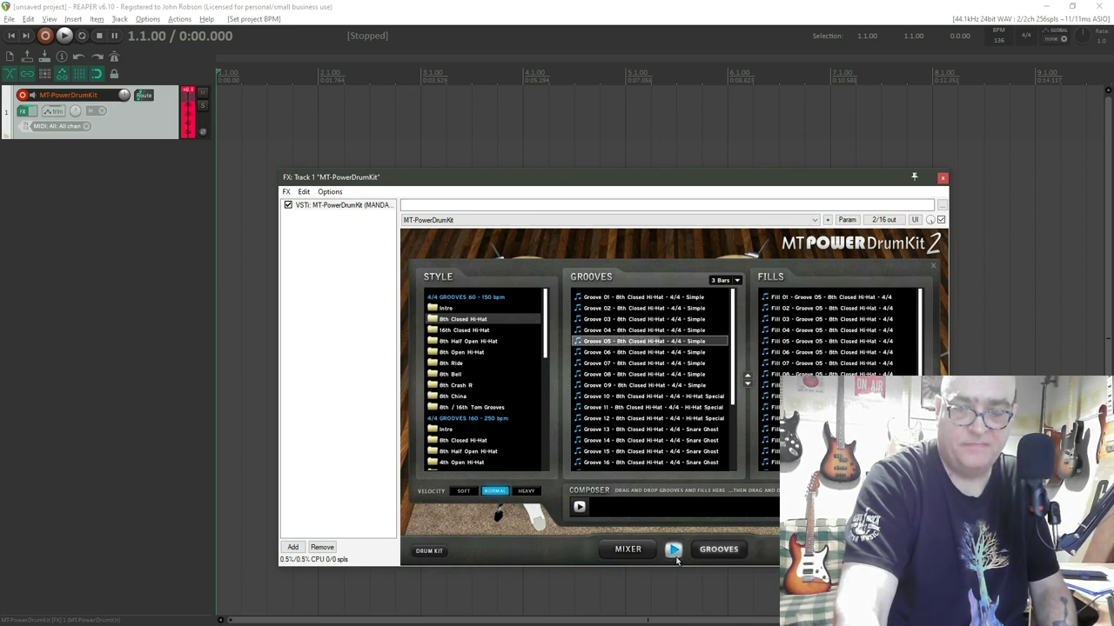
click(675, 557)
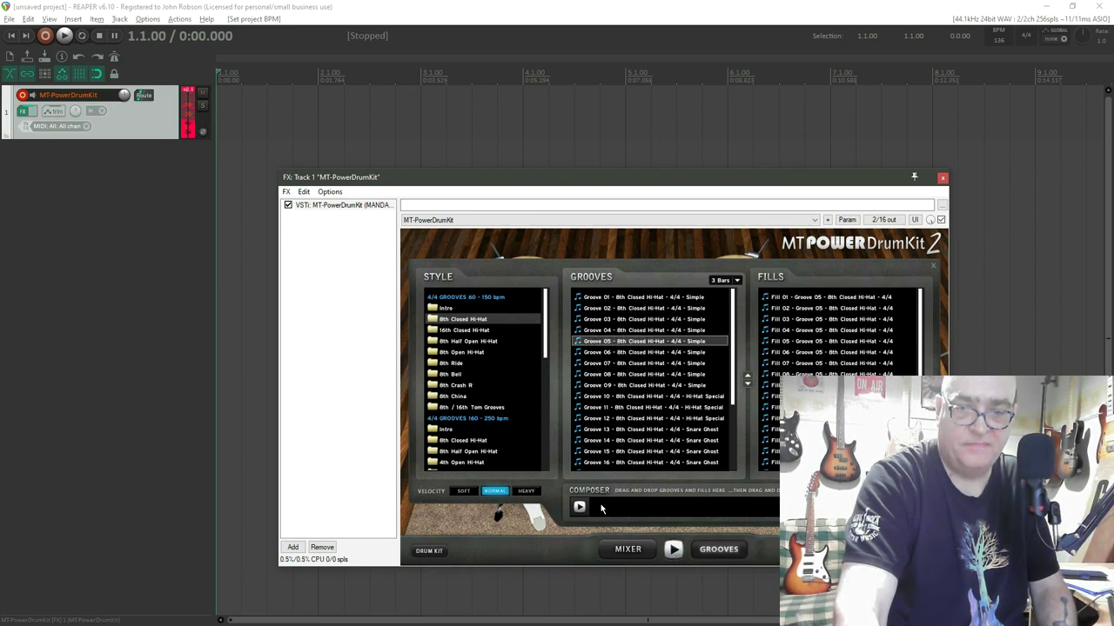
Step: Audition Groove 11 (Simple) from the 8th Bell style for 4/4 at 60-150 bpm
click(456, 375)
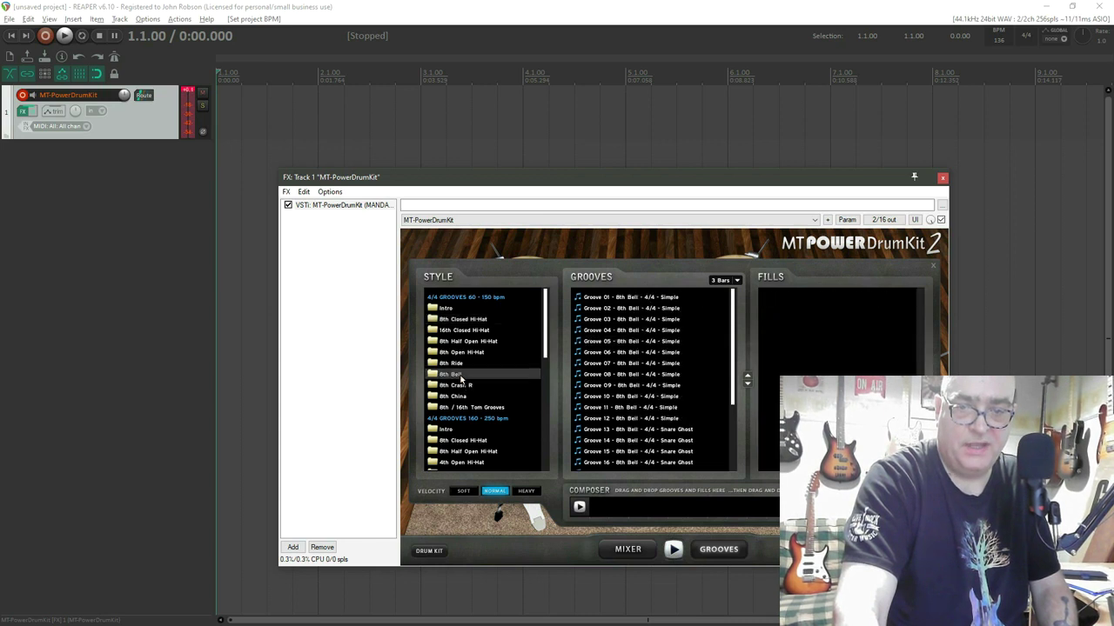
click(630, 407)
click(674, 549)
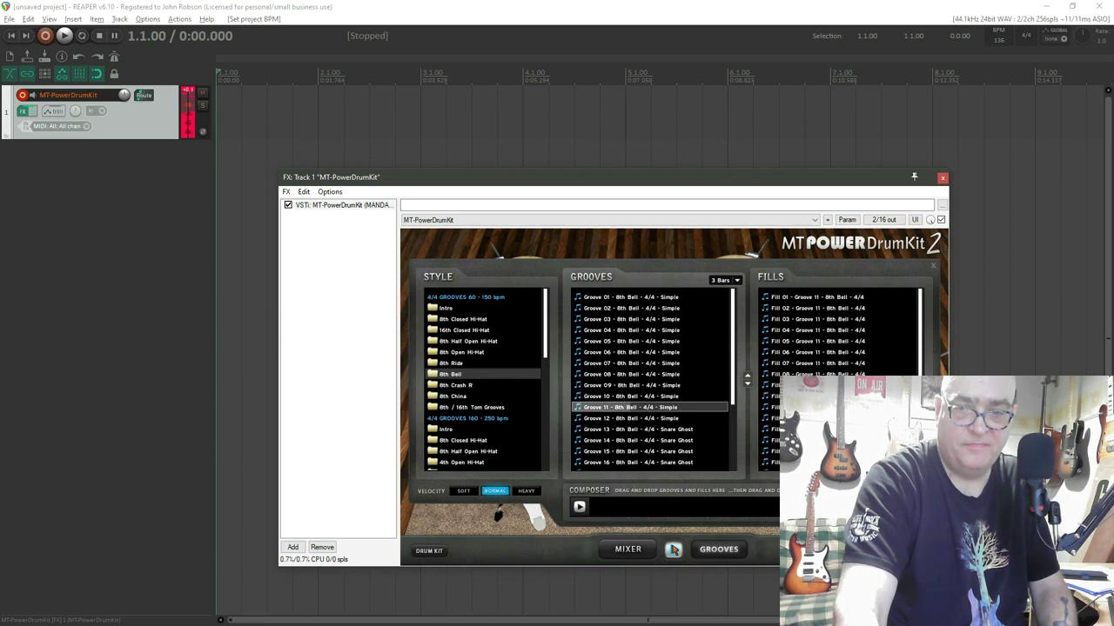
click(674, 549)
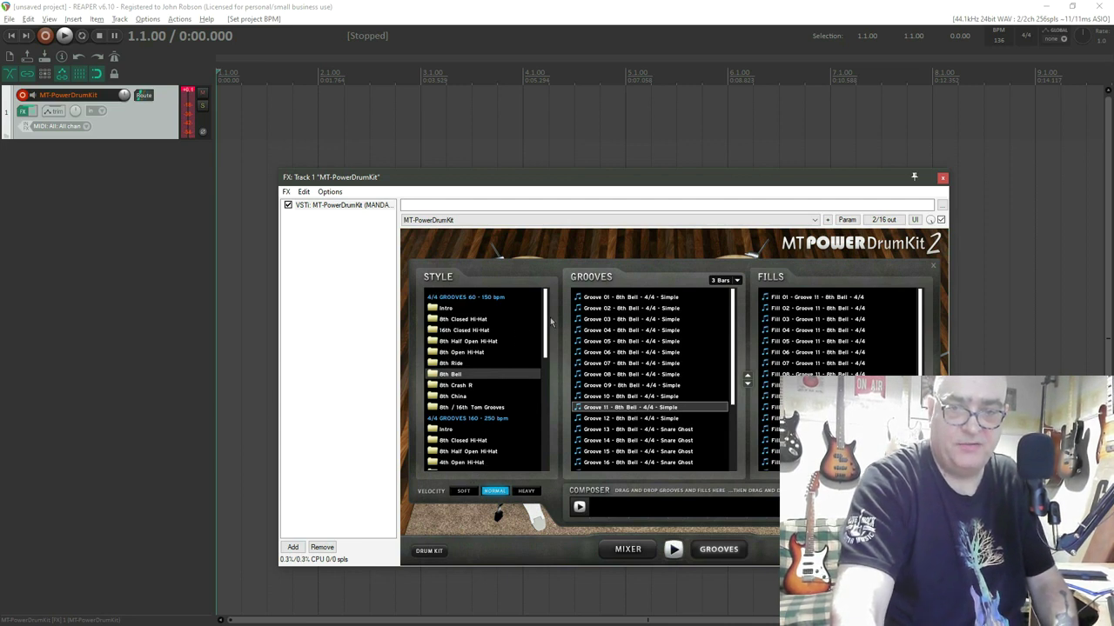
Step: Return to the 8th Closed Hi-Hat style at 60-150 bpm, look through its grooves and select Groove 05 (Simple)
mouse_move(544, 326)
mouse_down()
mouse_move(549, 449)
mouse_move(547, 324)
mouse_up()
click(483, 319)
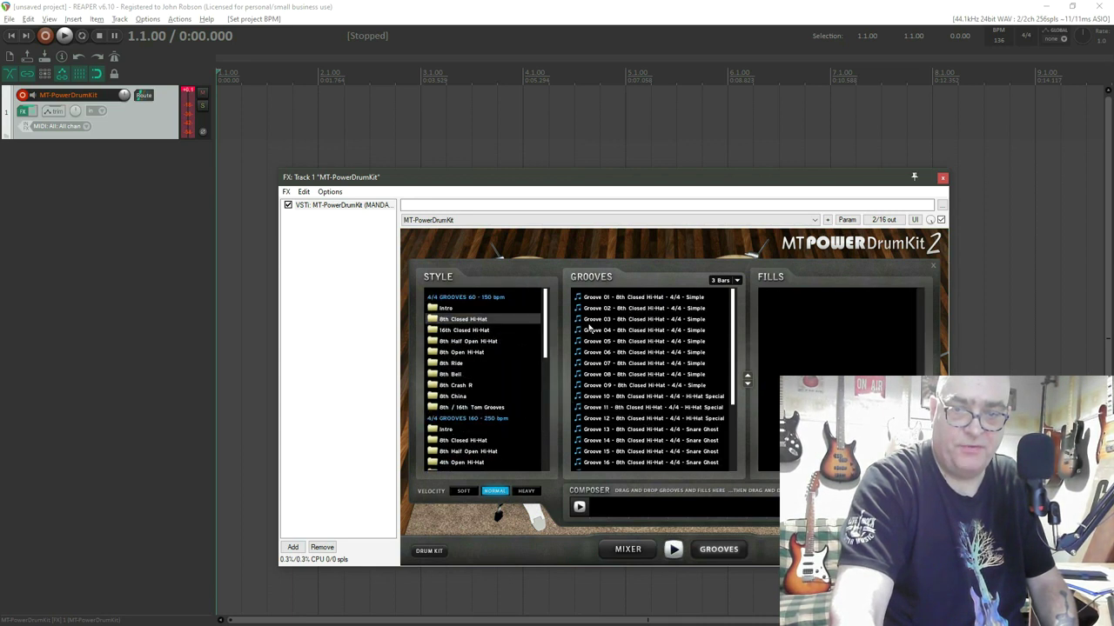
drag(732, 339, 738, 426)
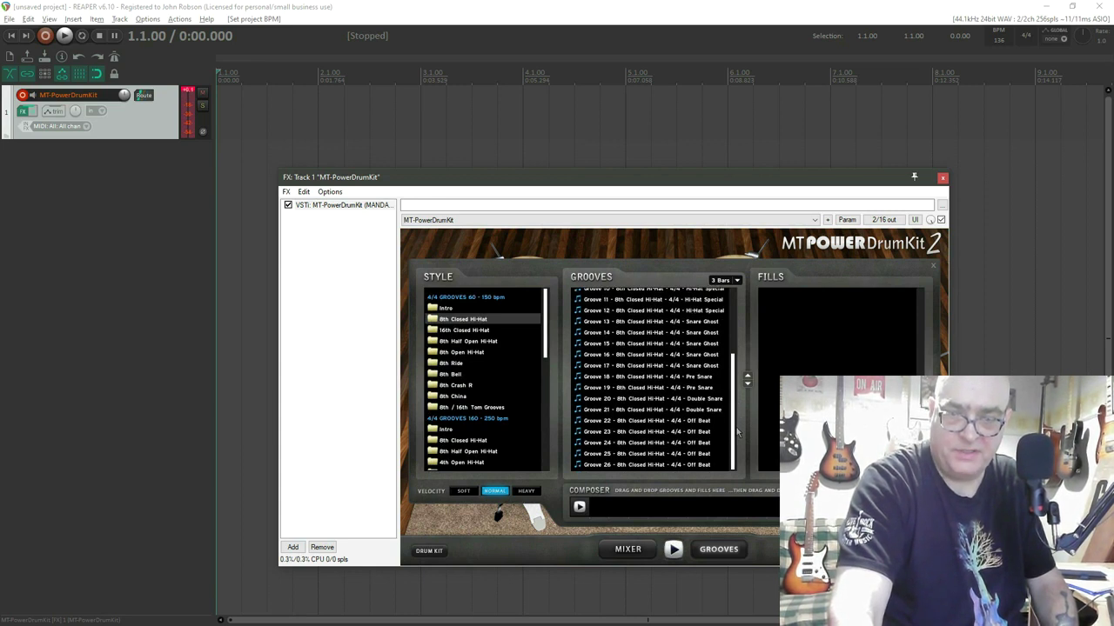
scroll(735, 396, up, 5)
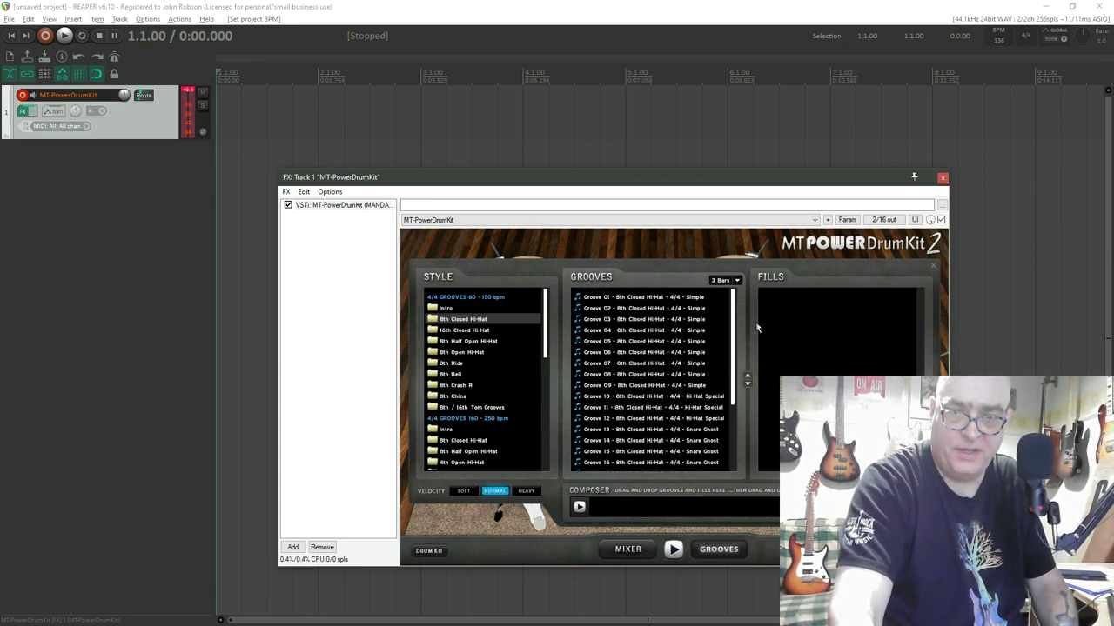
click(653, 341)
scroll(923, 331, down, 2)
scroll(930, 328, up, 2)
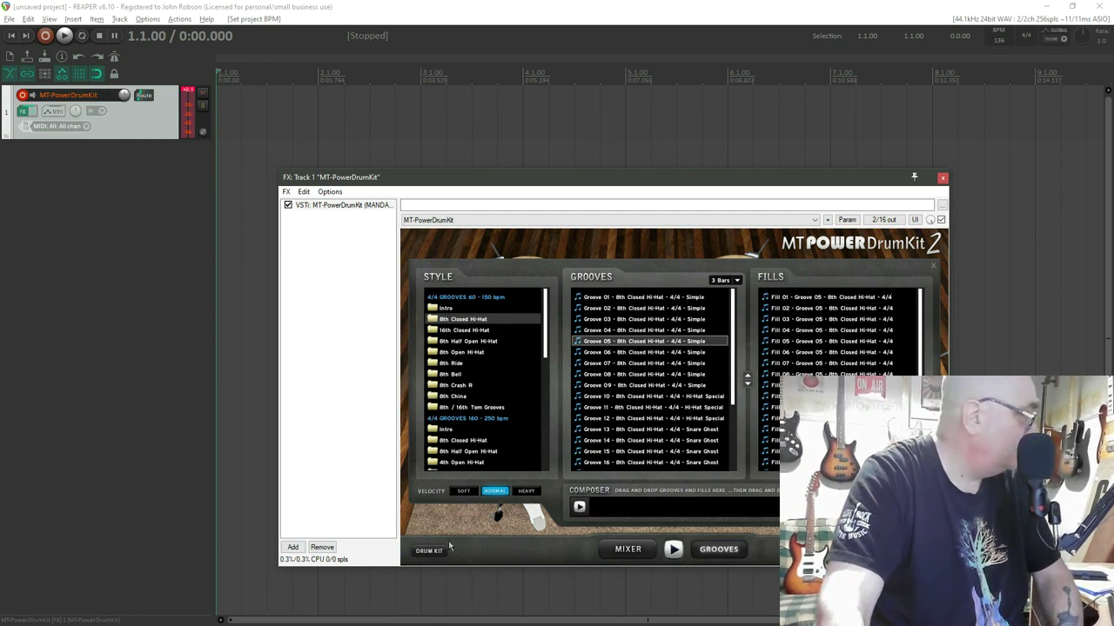
Step: Set the groove velocity to Soft and clear the drum track's peak indicator, closing the plug-in window
click(464, 492)
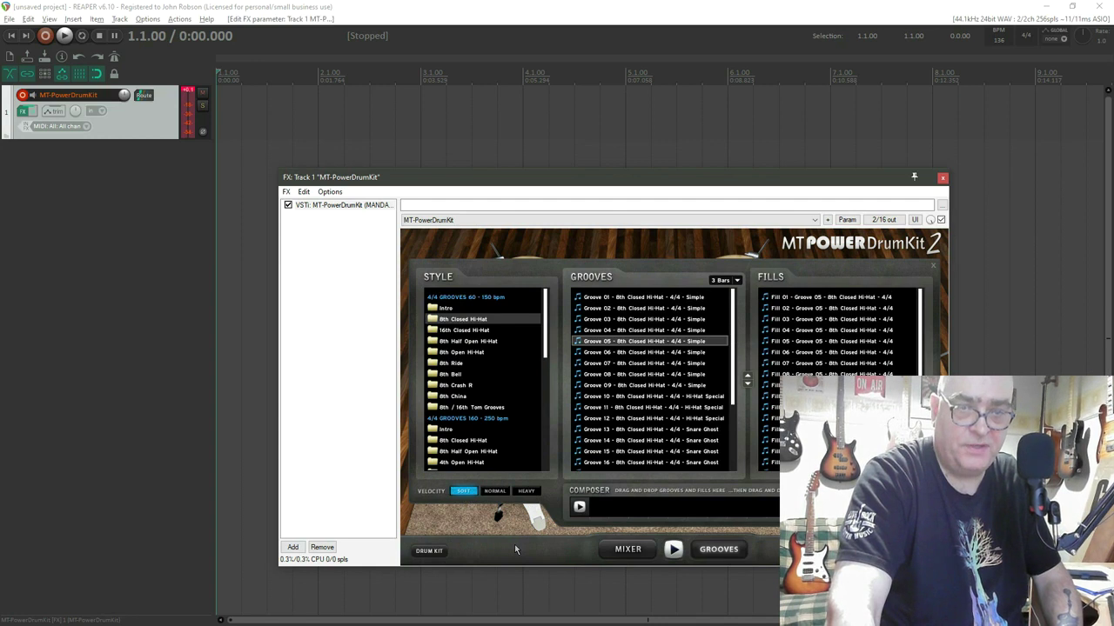
click(188, 91)
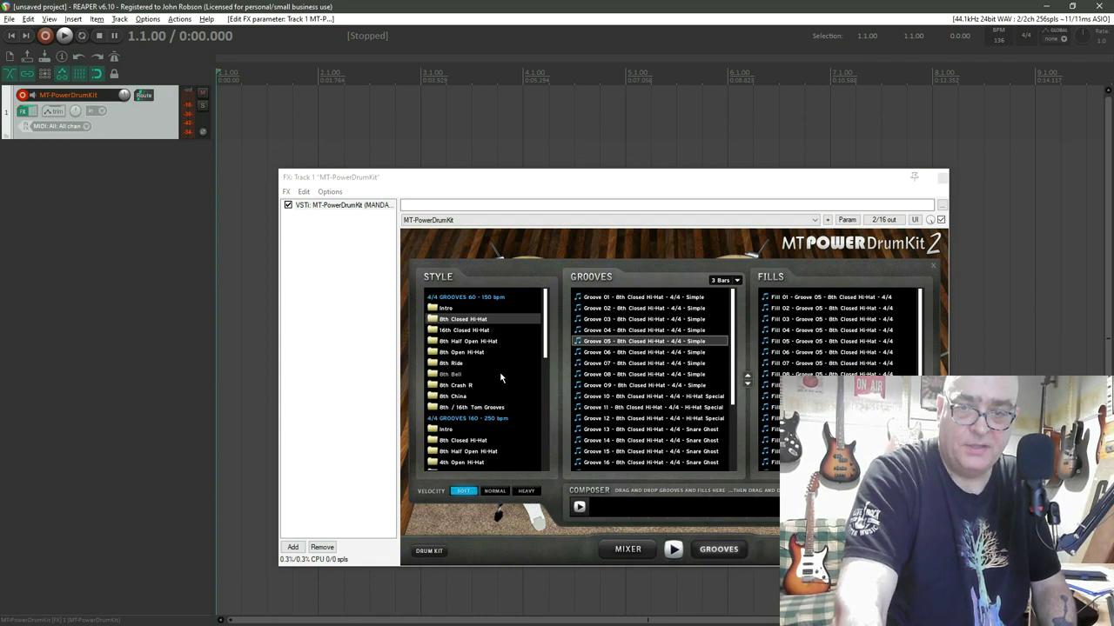
click(942, 179)
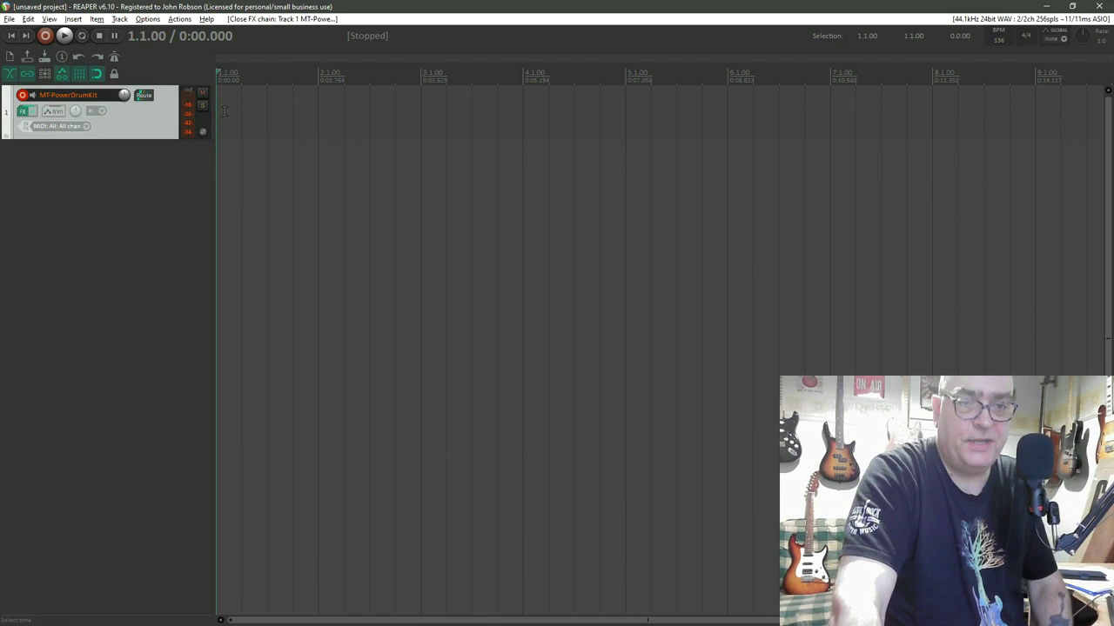
drag(221, 114, 313, 130)
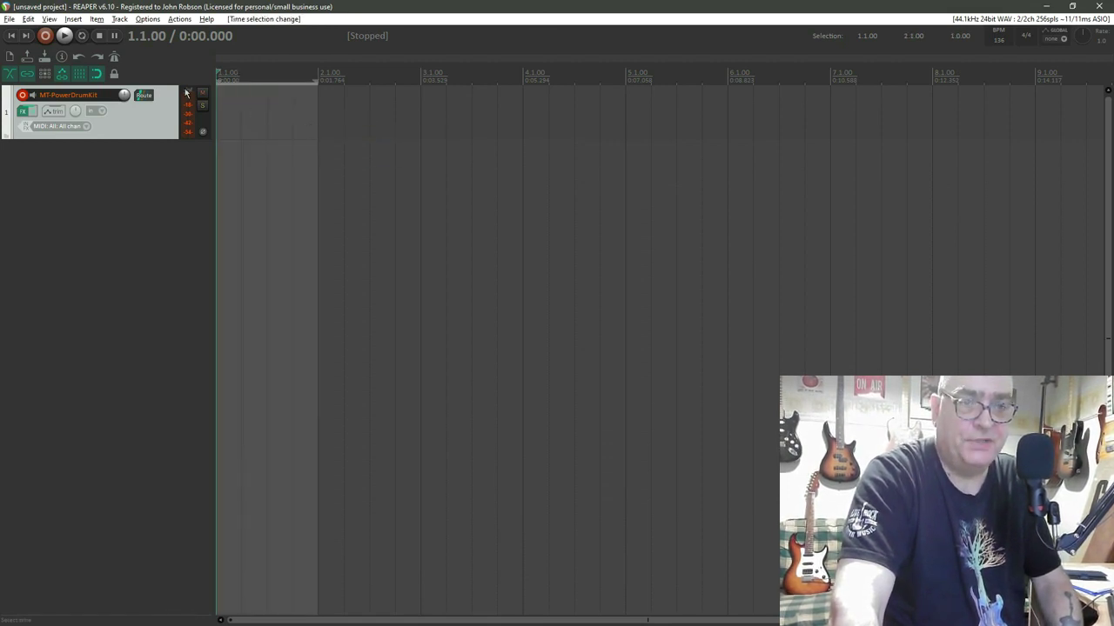
click(383, 149)
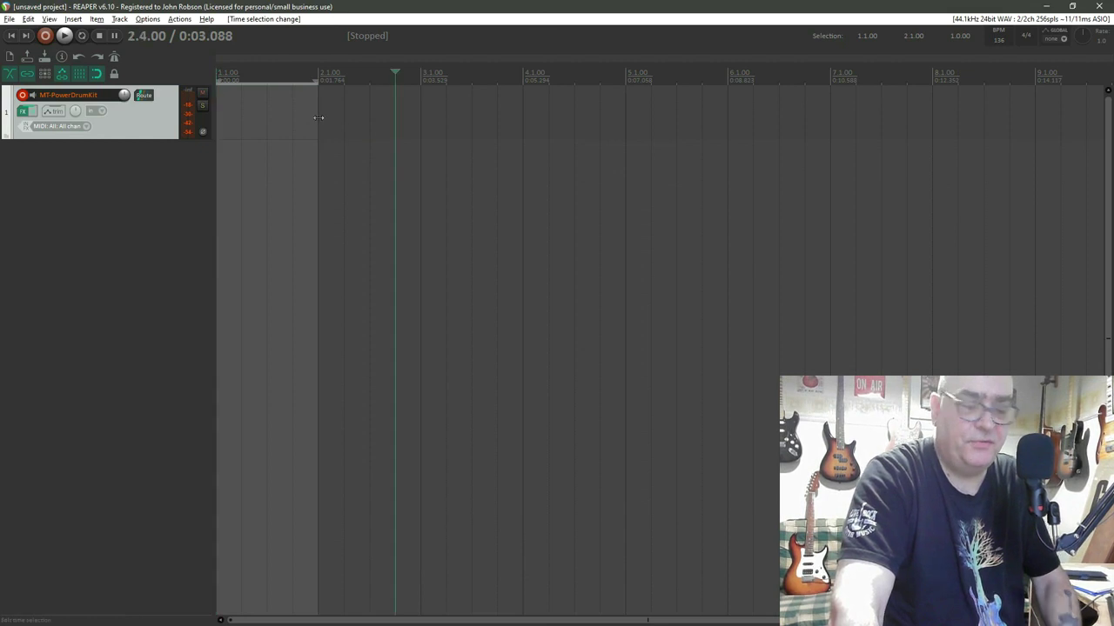
key(Escape)
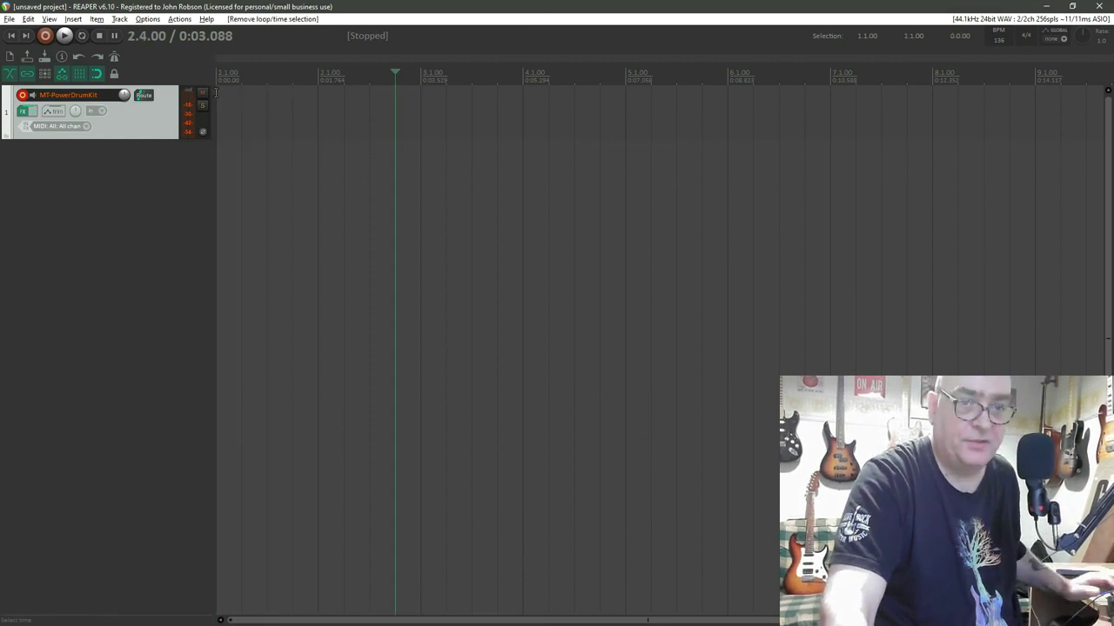
Step: Insert a new one-bar MIDI item on the drum track from 1.1.00 to 2.1.00 and clear the time selection
drag(222, 93, 309, 110)
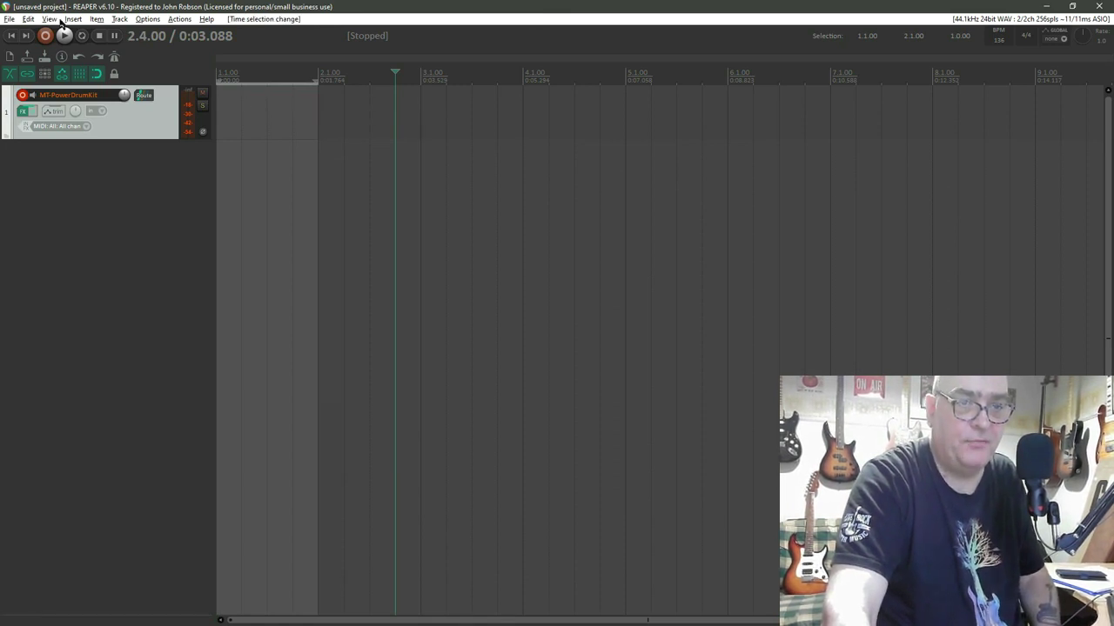
click(72, 19)
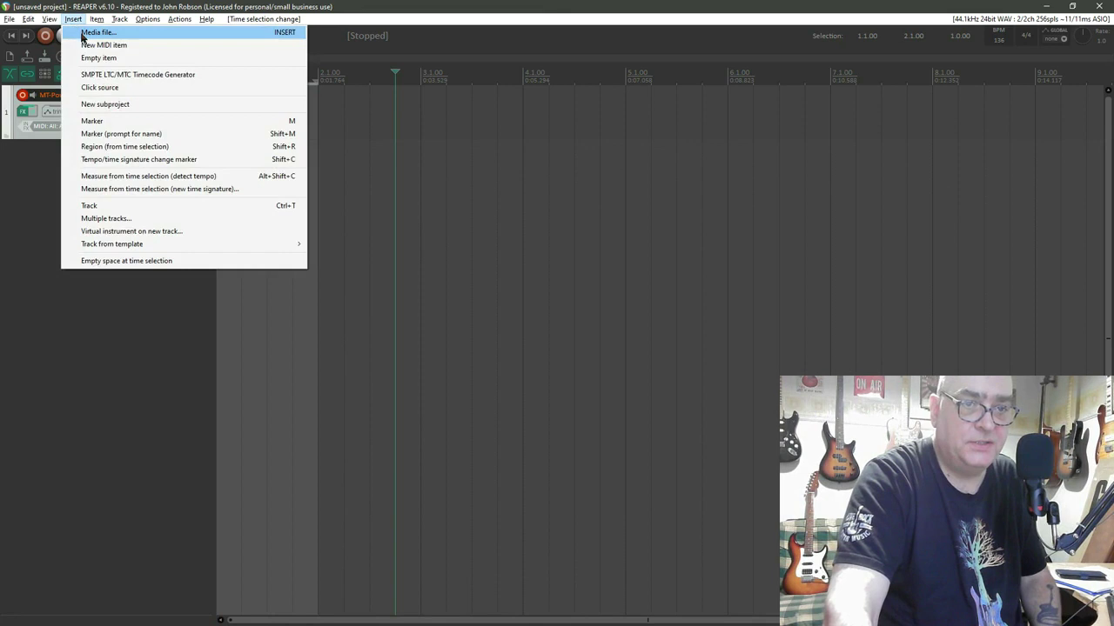
click(87, 45)
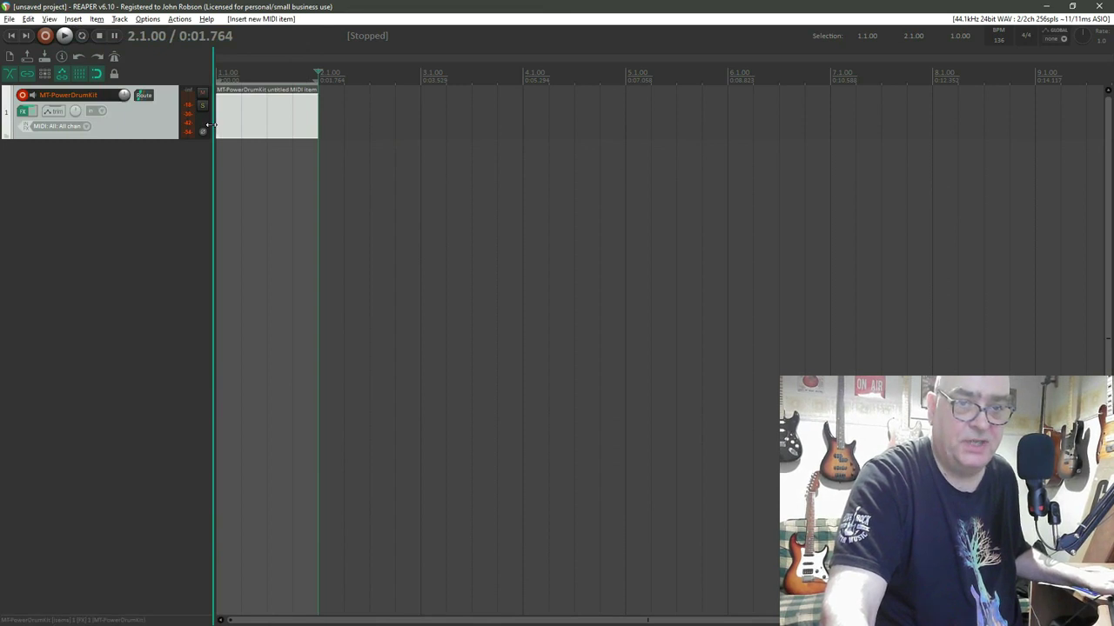
key(Escape)
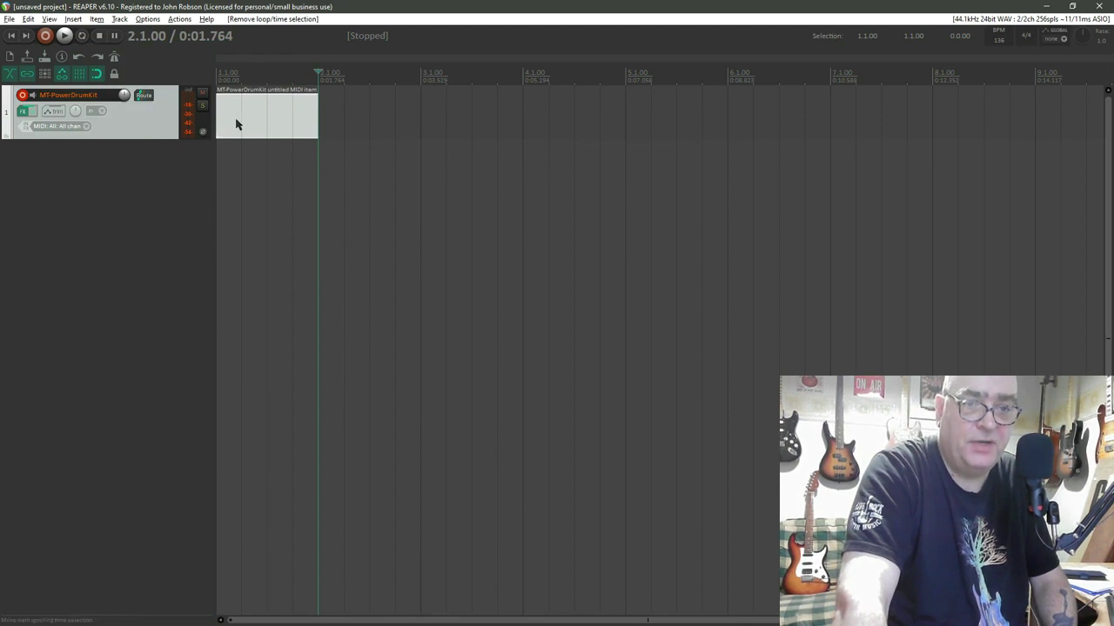
Step: Open the one-bar MIDI item for editing and add 1/32-length C#2 notes on all four beats
double_click(231, 123)
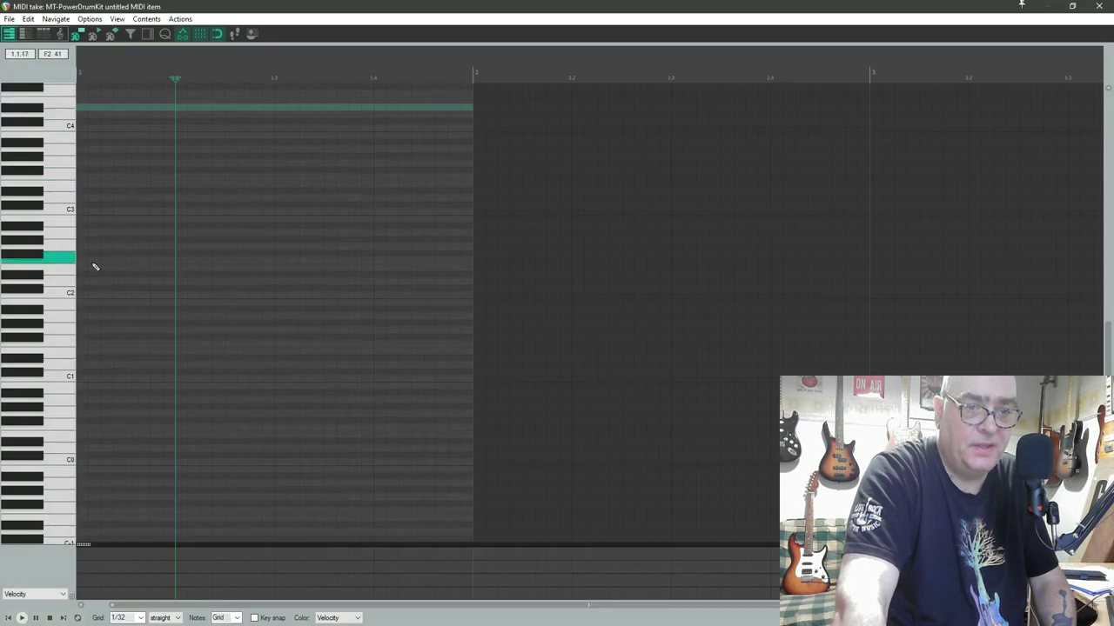
click(36, 291)
click(37, 292)
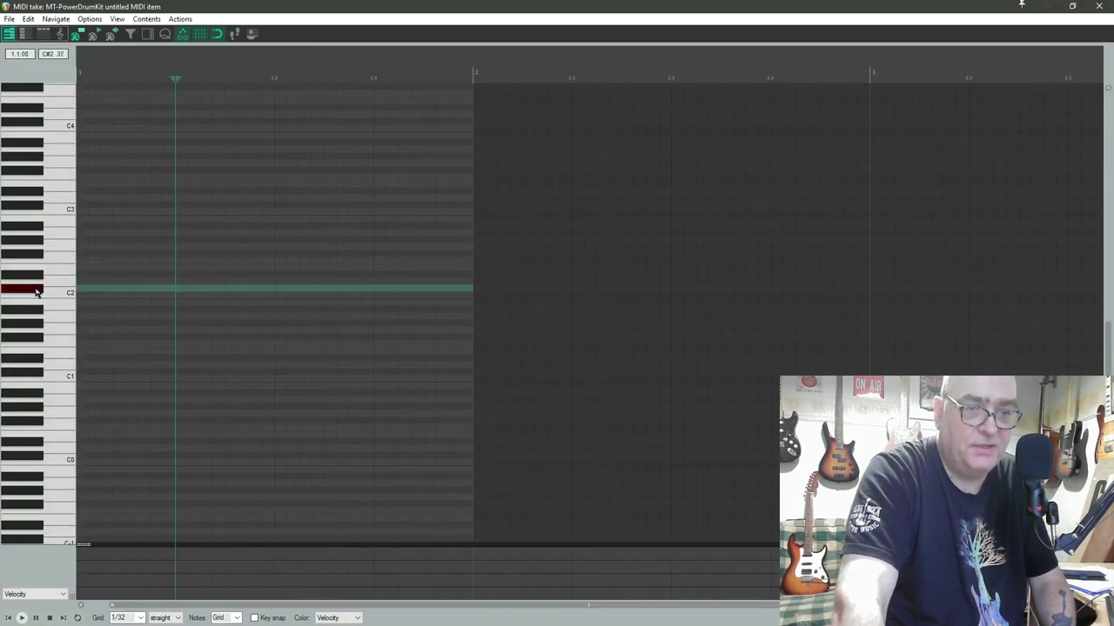
click(80, 290)
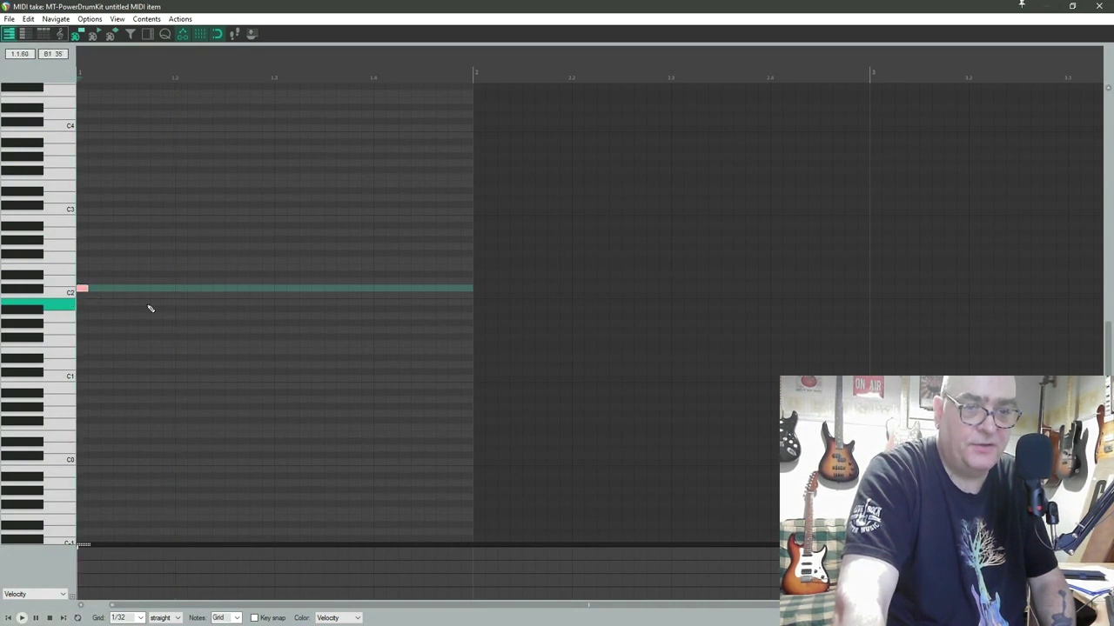
click(180, 290)
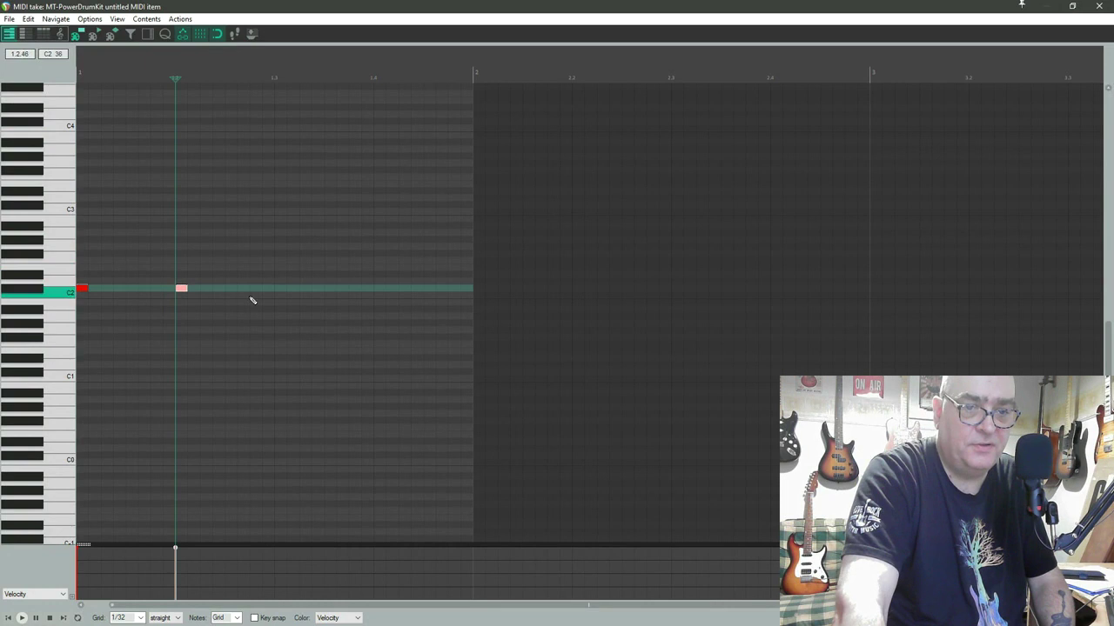
click(280, 289)
click(379, 290)
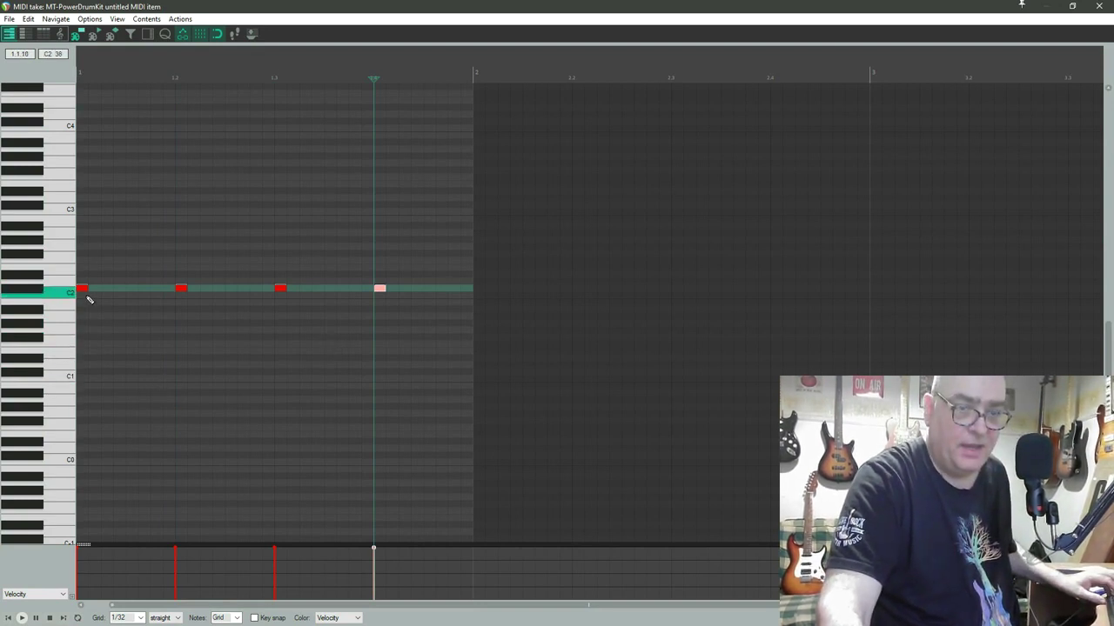
Step: Lower the velocity of all four C#2 notes to about 78 and play them back, closing the MIDI editor
key(ctrl+a)
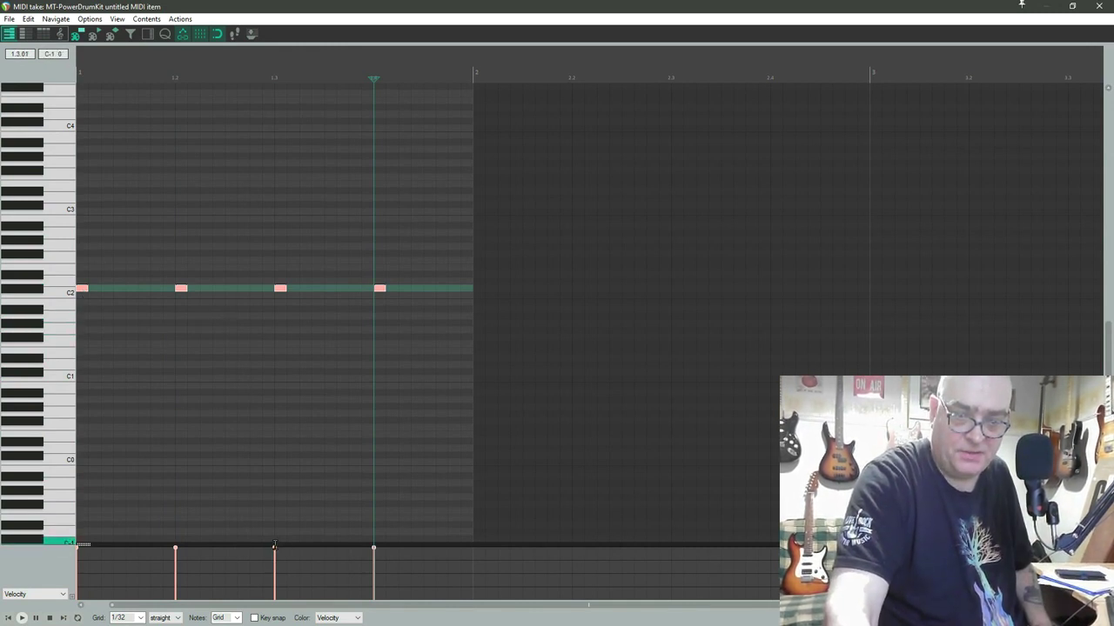
drag(274, 545, 270, 572)
key(Home)
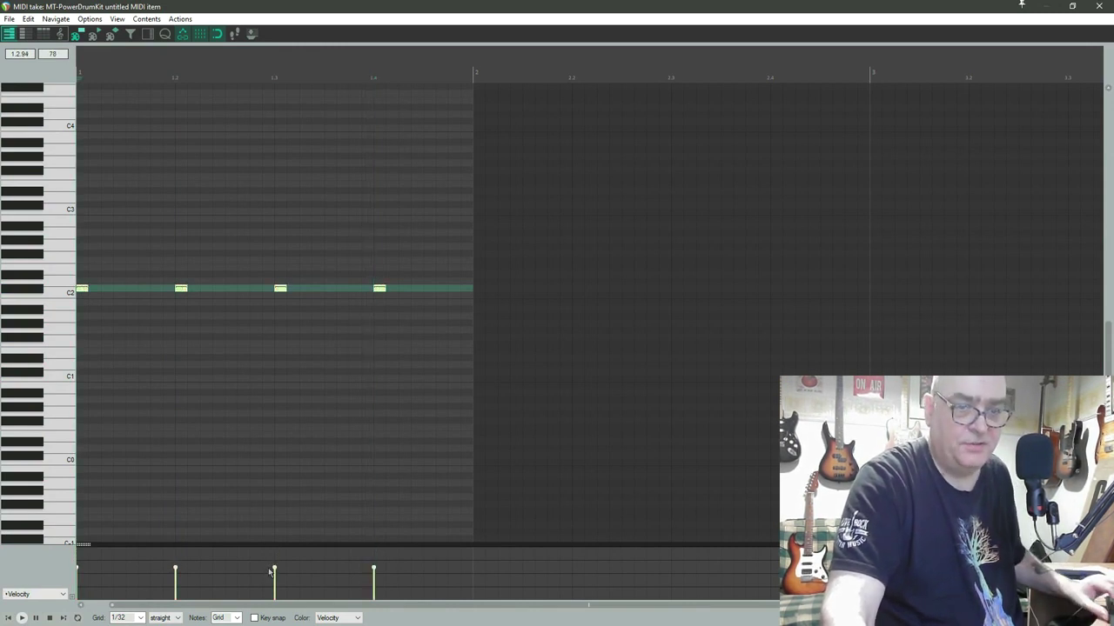
key(space)
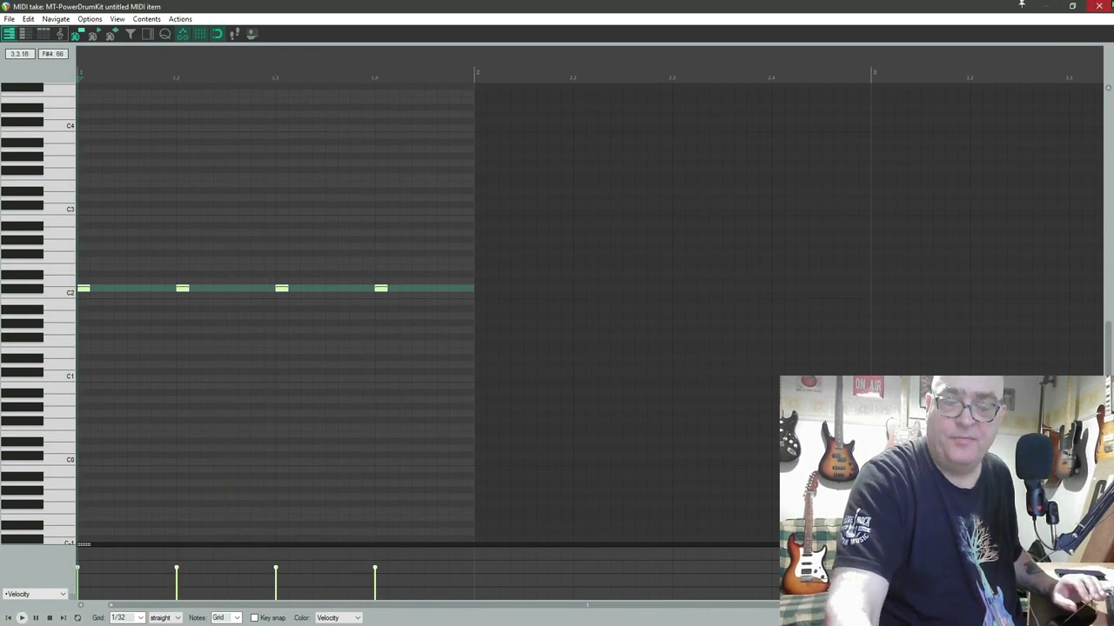
click(1099, 6)
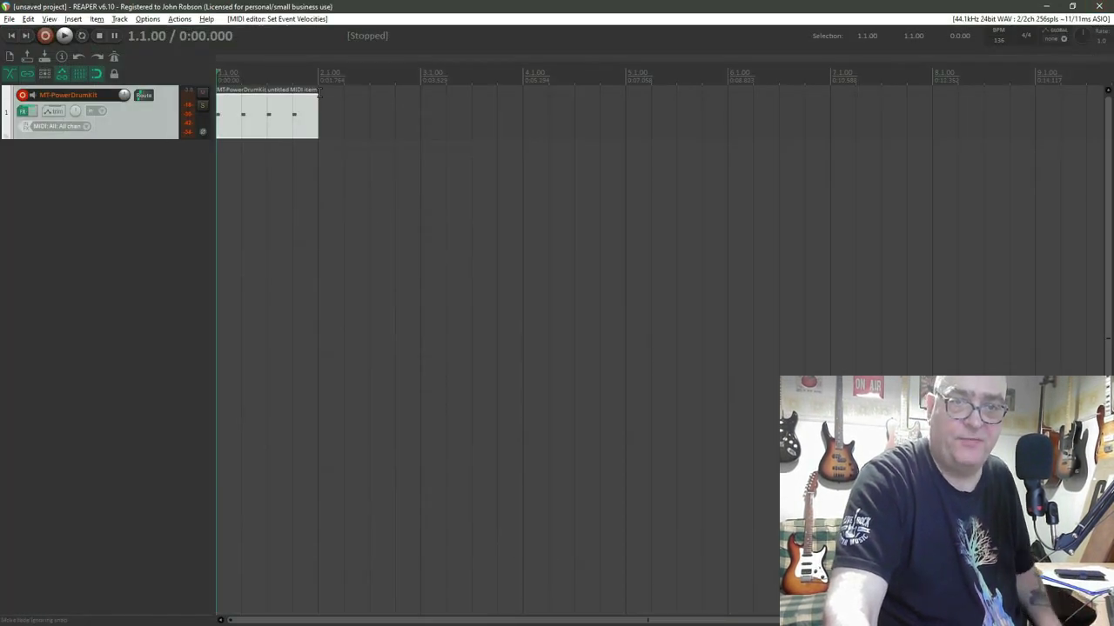
Step: Insert a new three-bar MIDI item on the drum track from 2.1.00 to 5.1.00, right after the count-in
key(End)
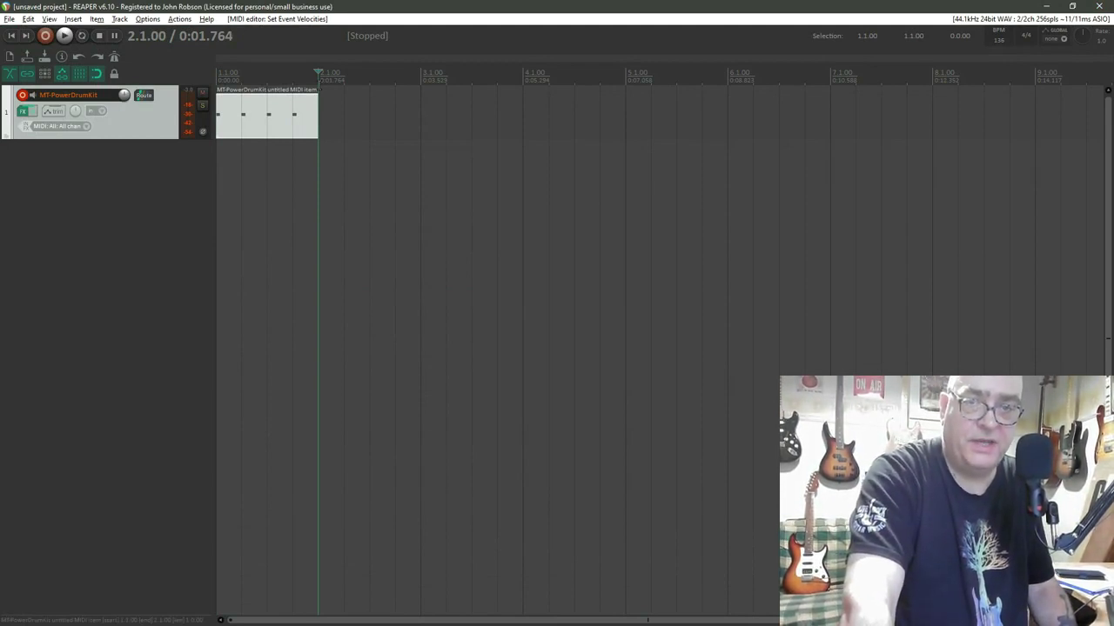
drag(320, 91, 620, 119)
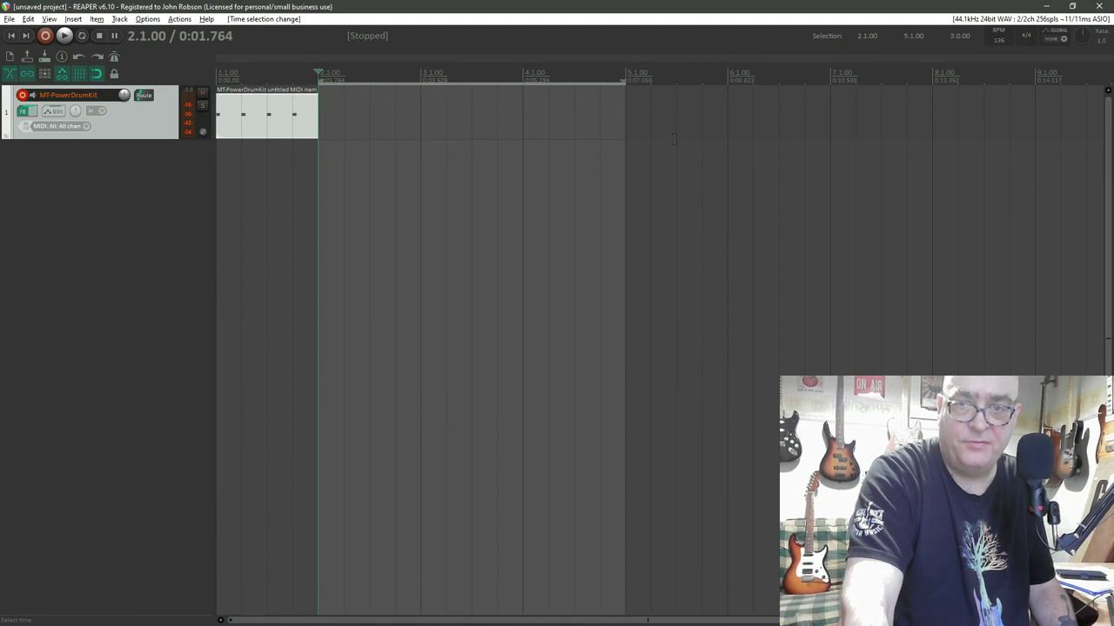
click(74, 19)
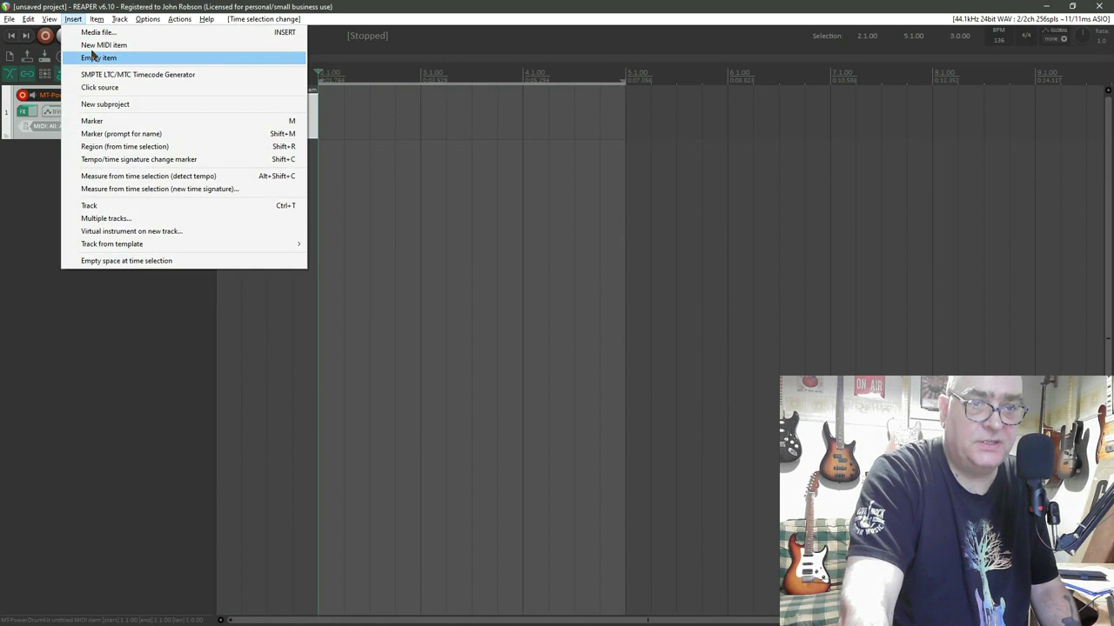
click(96, 42)
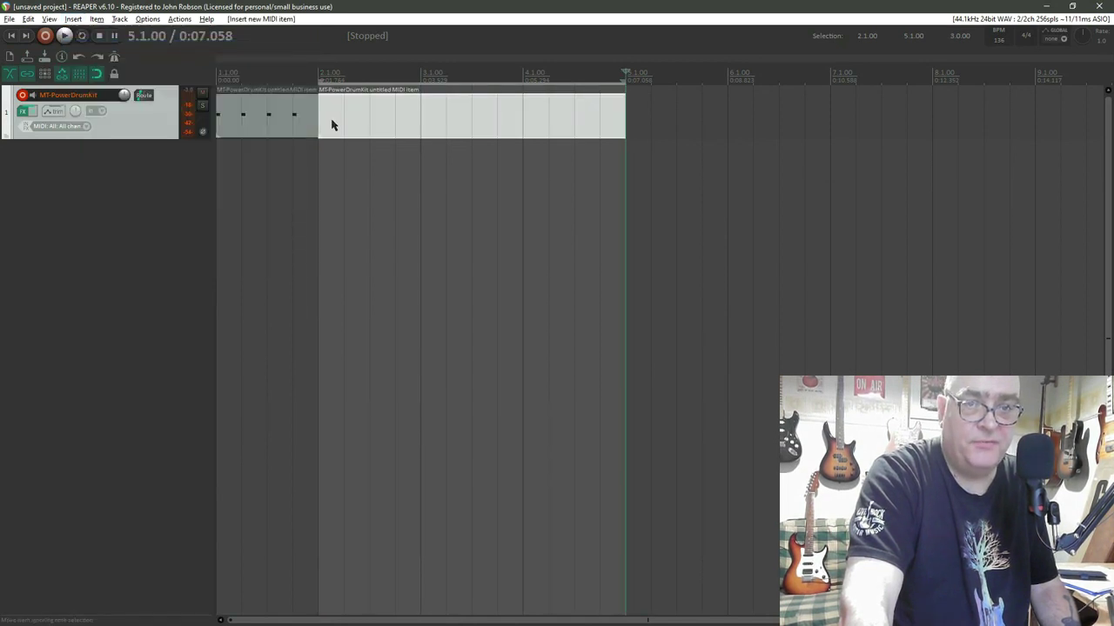
Step: Open the three-bar MIDI item for editing and audition the A#2 and G#2 drum sounds
double_click(332, 125)
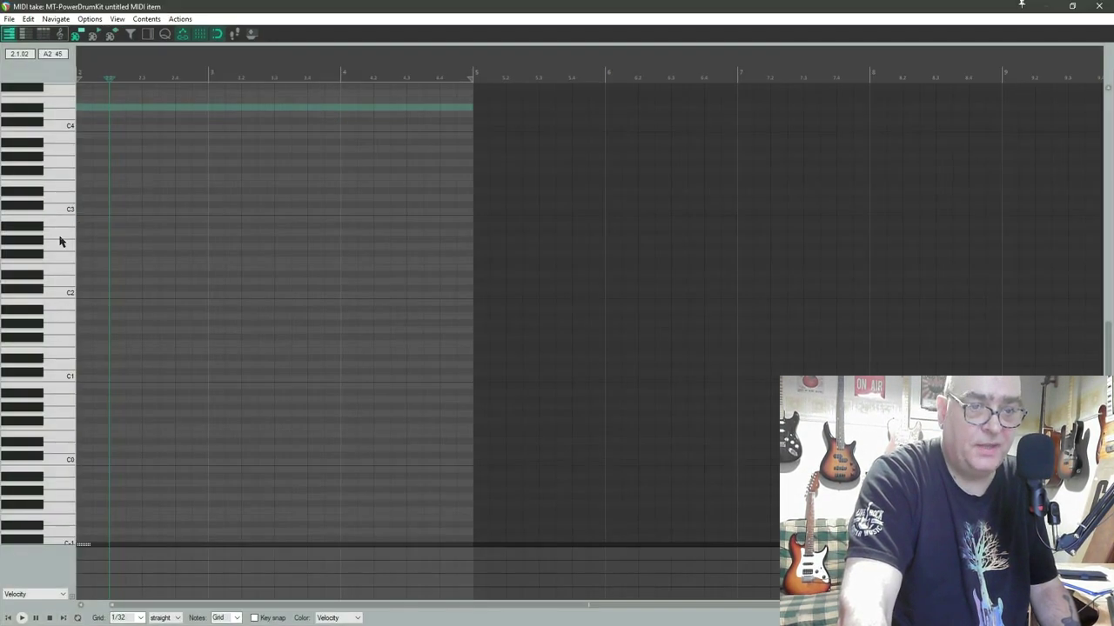
click(37, 227)
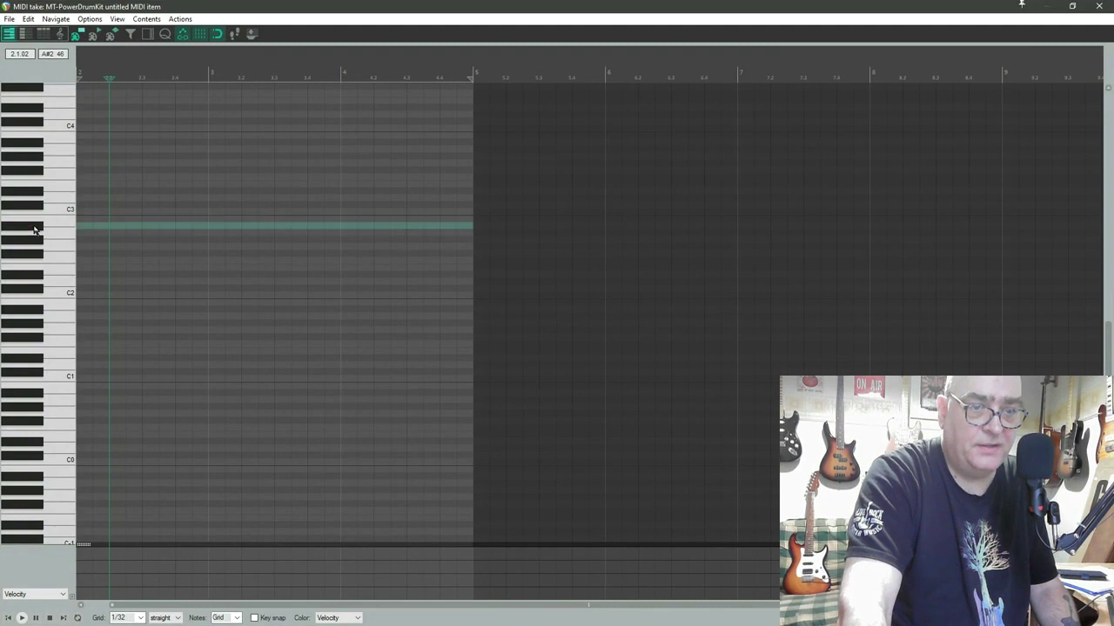
click(37, 241)
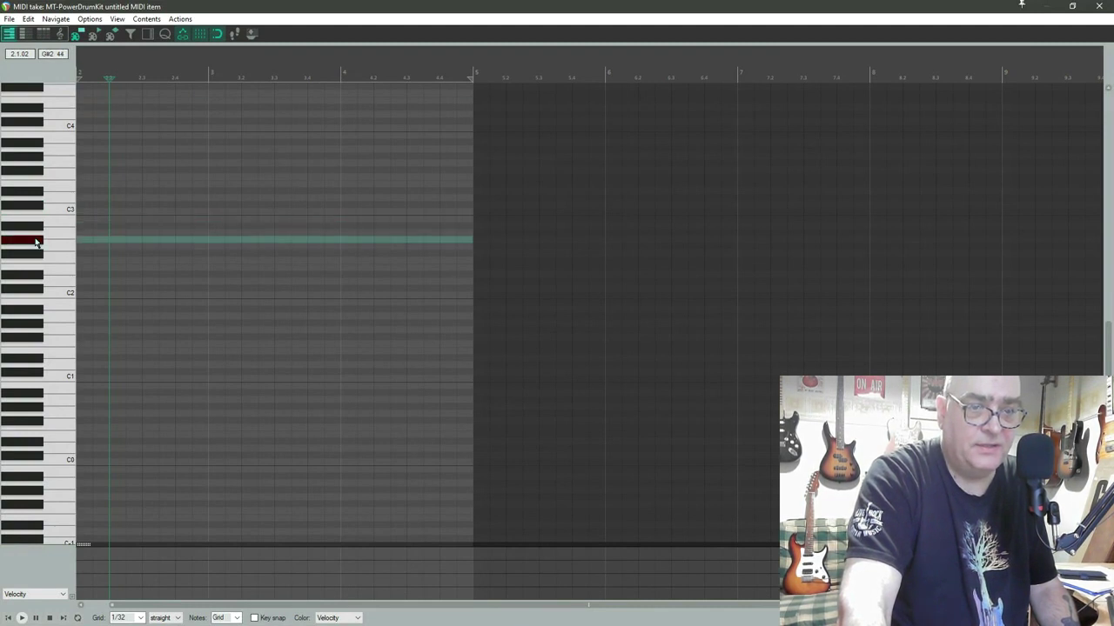
scroll(64, 244, up, 2)
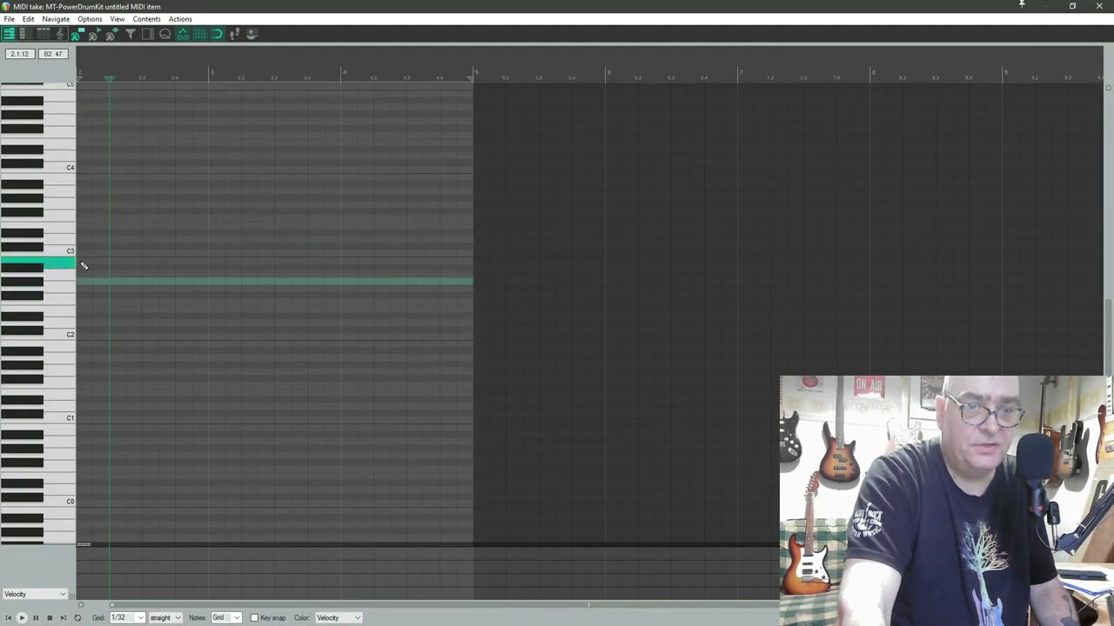
Step: Add 1/32-length G#2 notes on beats 2 and 4 of bars 2 and 3
scroll(81, 263, up, 4)
click(208, 282)
click(417, 283)
click(625, 282)
click(831, 286)
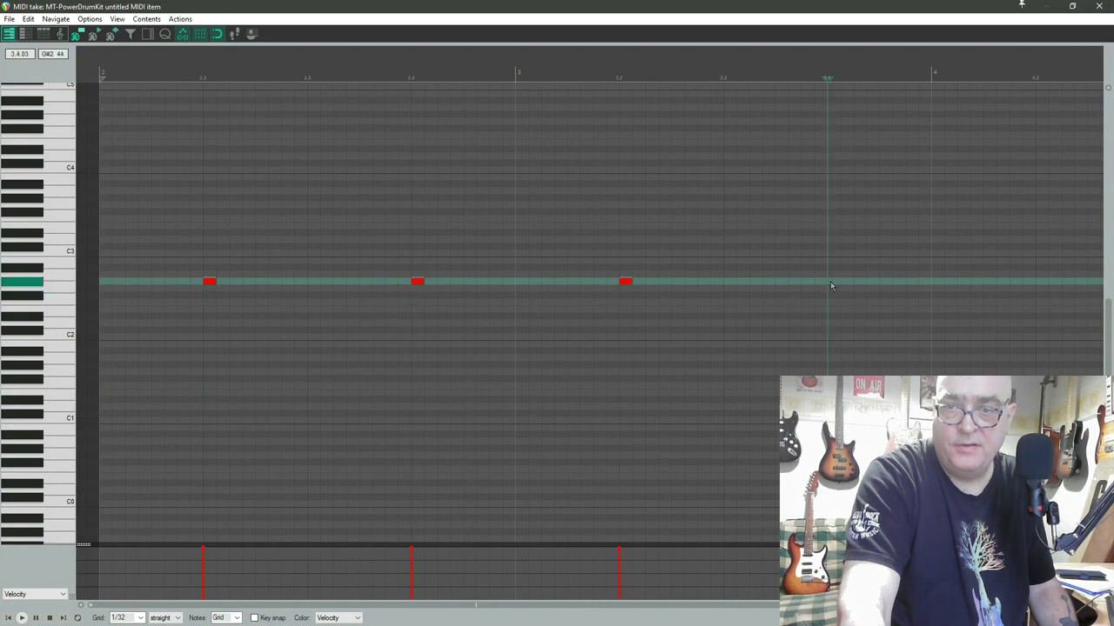
click(831, 283)
Step: Add G#2 notes on beats 2 and 4 of bar 4 and close the MIDI editor
drag(398, 610, 647, 616)
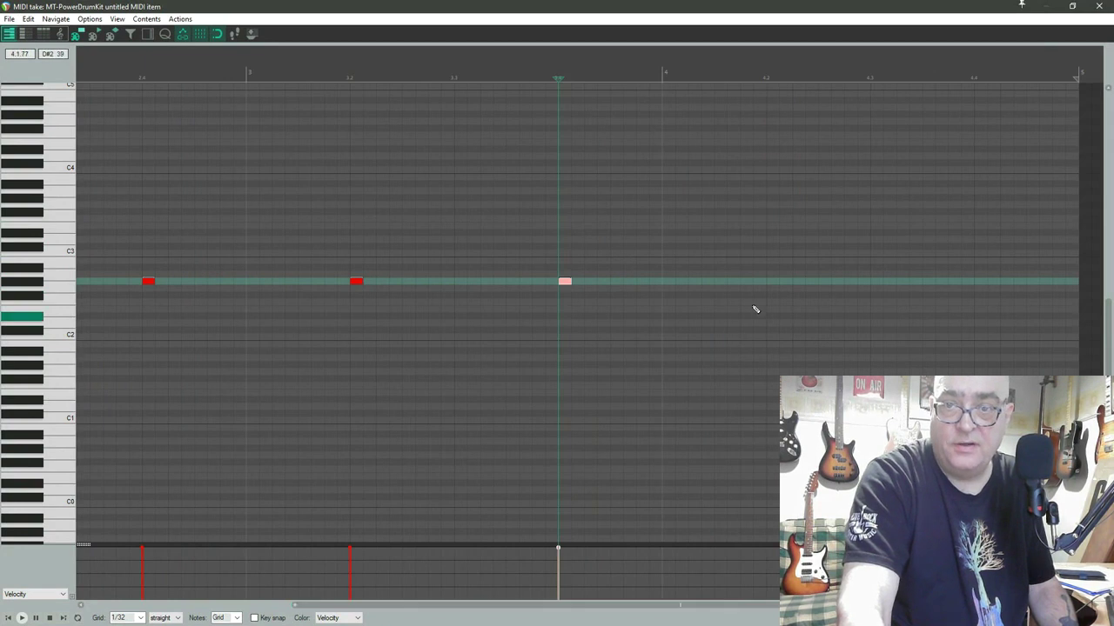
click(772, 283)
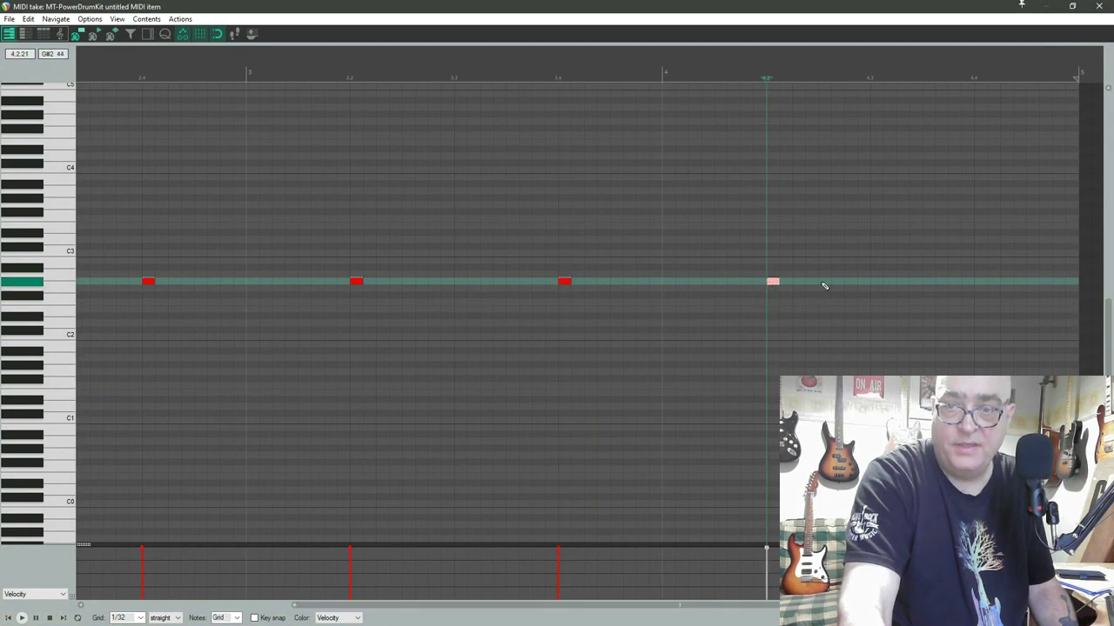
click(974, 285)
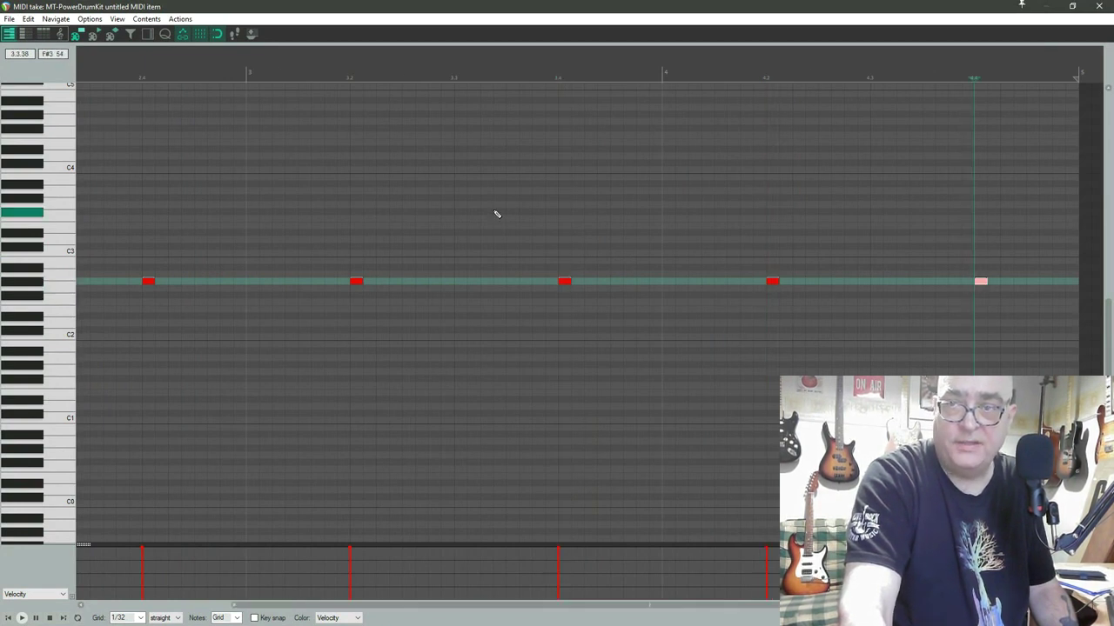
scroll(596, 148, down, 3)
click(1098, 6)
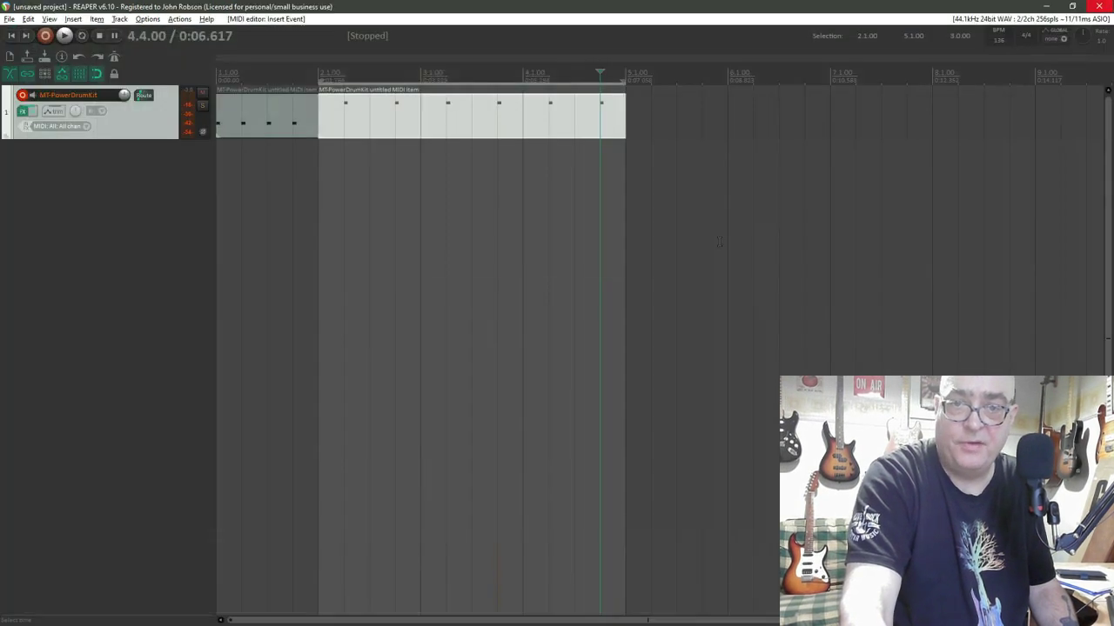
Step: Clear the time selection and place the edit cursor at 5.1.00, at the end of the three-bar item
click(441, 257)
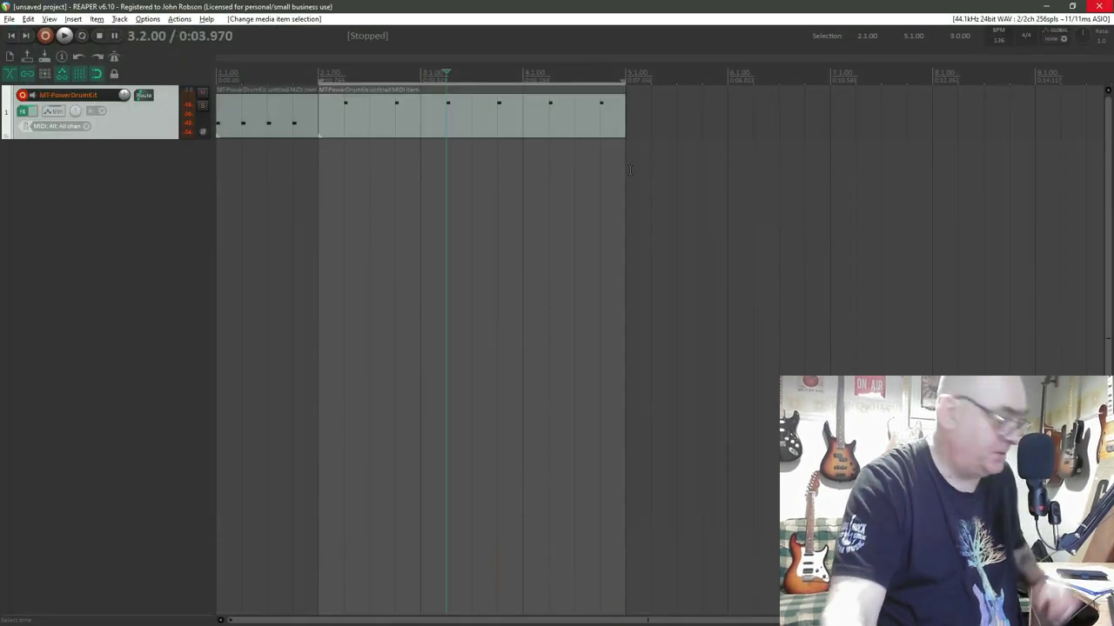
key(Escape)
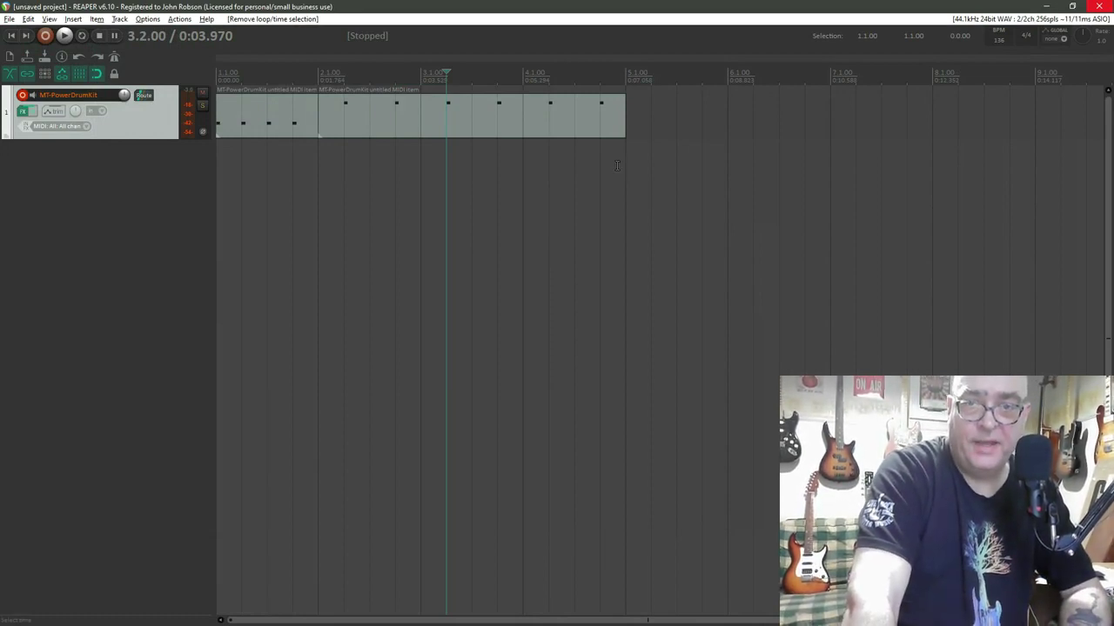
click(622, 154)
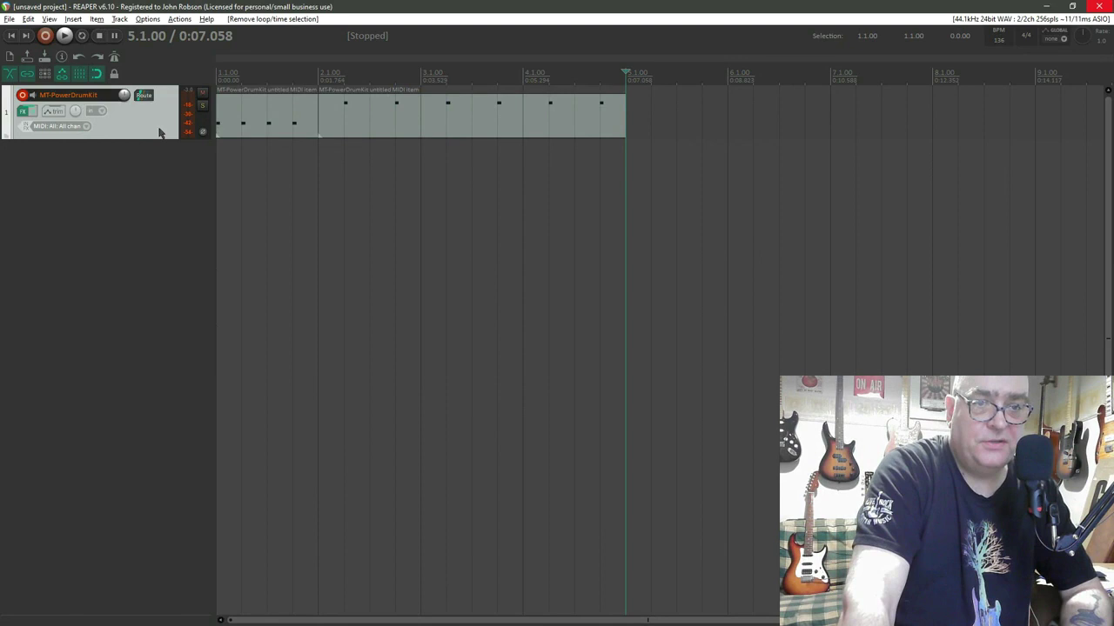
Step: Insert the drum plugin's Intro 01 Kick + Snare groove from the 60-150 bpm Intro style on the drum track at 5.1.00
click(24, 112)
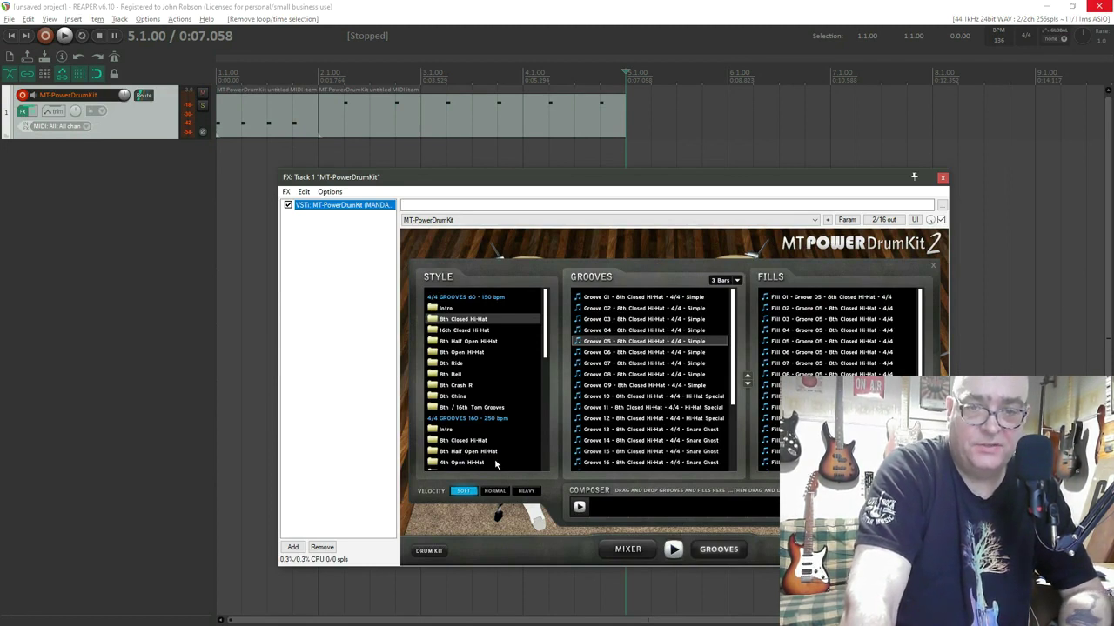
click(445, 309)
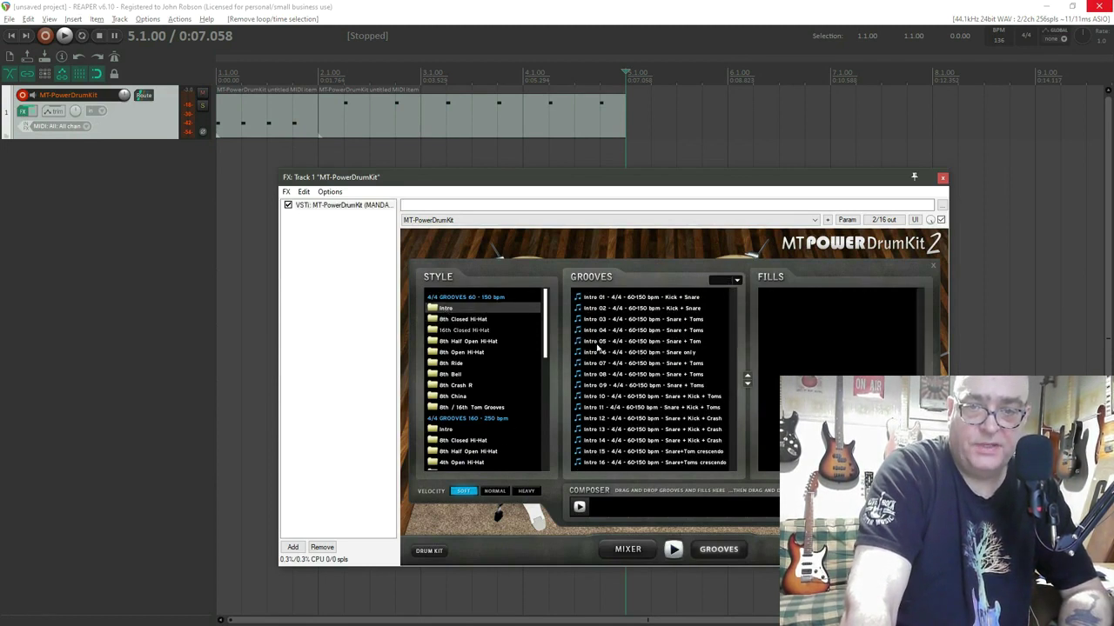
click(642, 299)
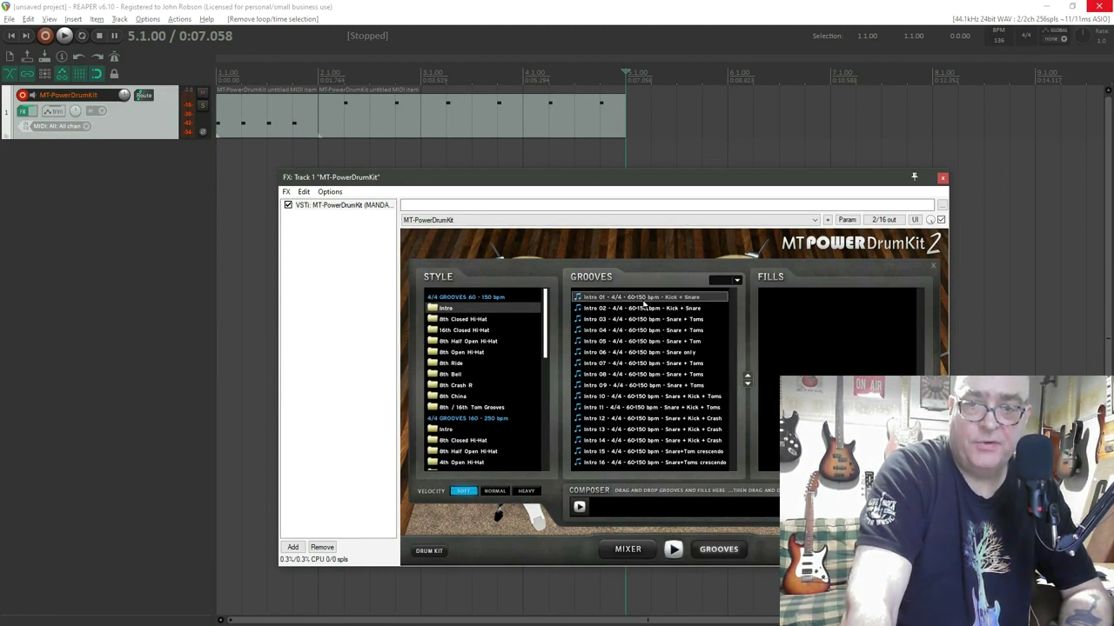
drag(643, 305, 635, 119)
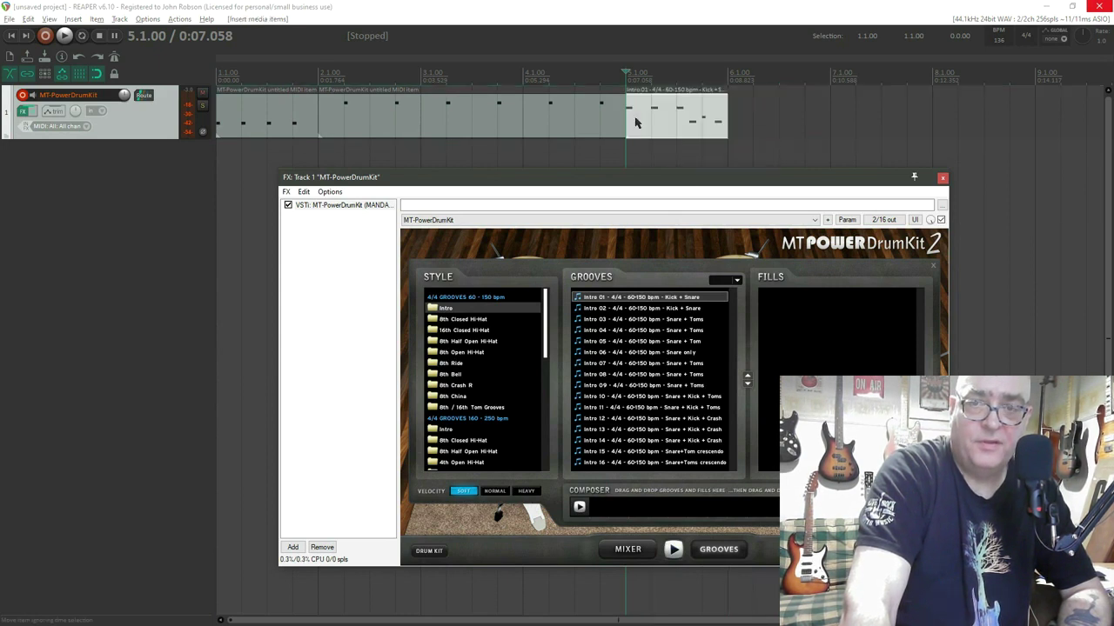
click(942, 178)
Step: Open the Intro 01 item for editing and delete the F#2 notes on beats 1 and 3
double_click(649, 125)
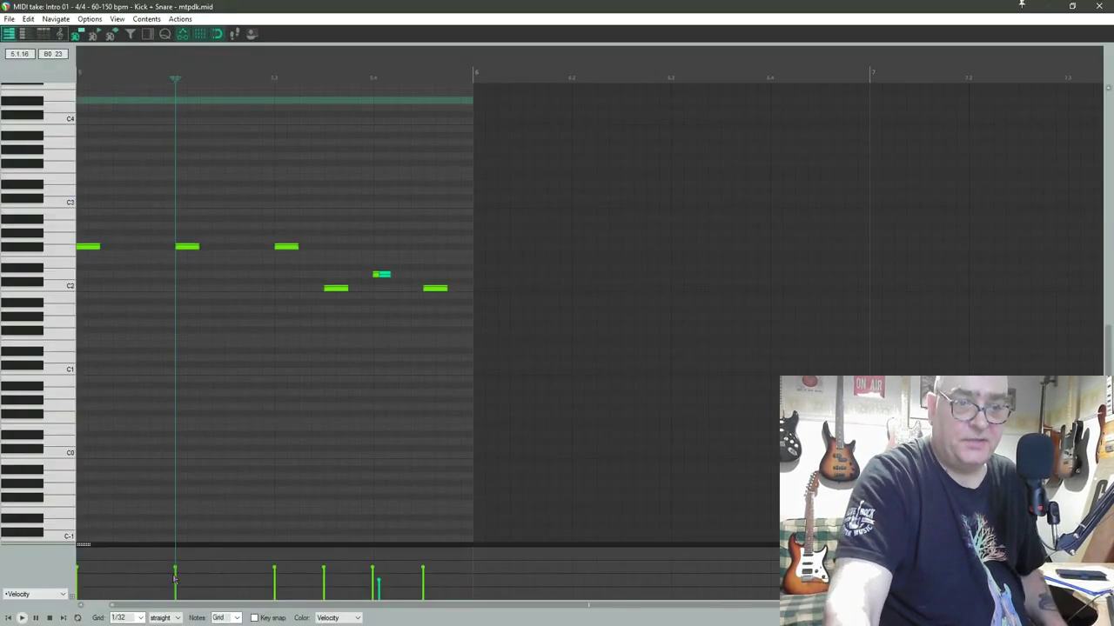
click(88, 248)
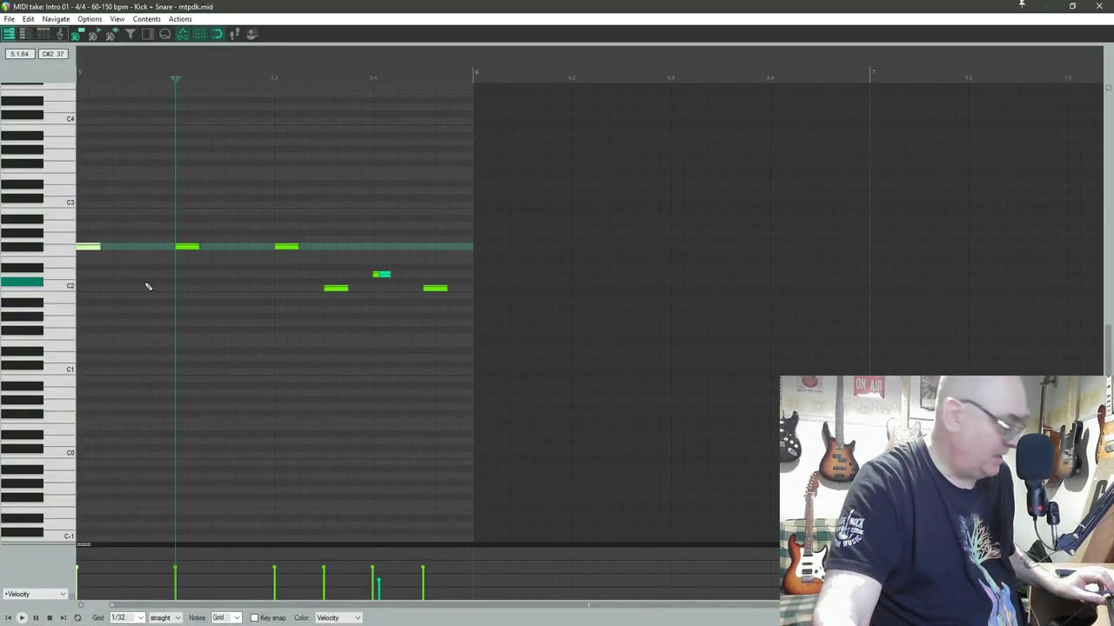
ctrl+click(288, 248)
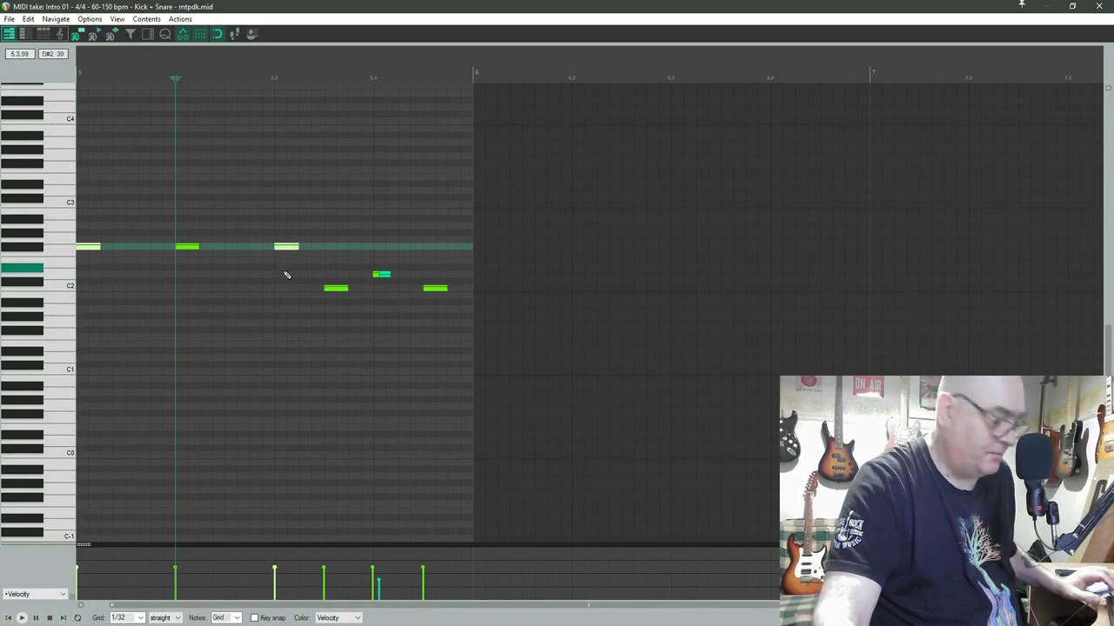
key(Delete)
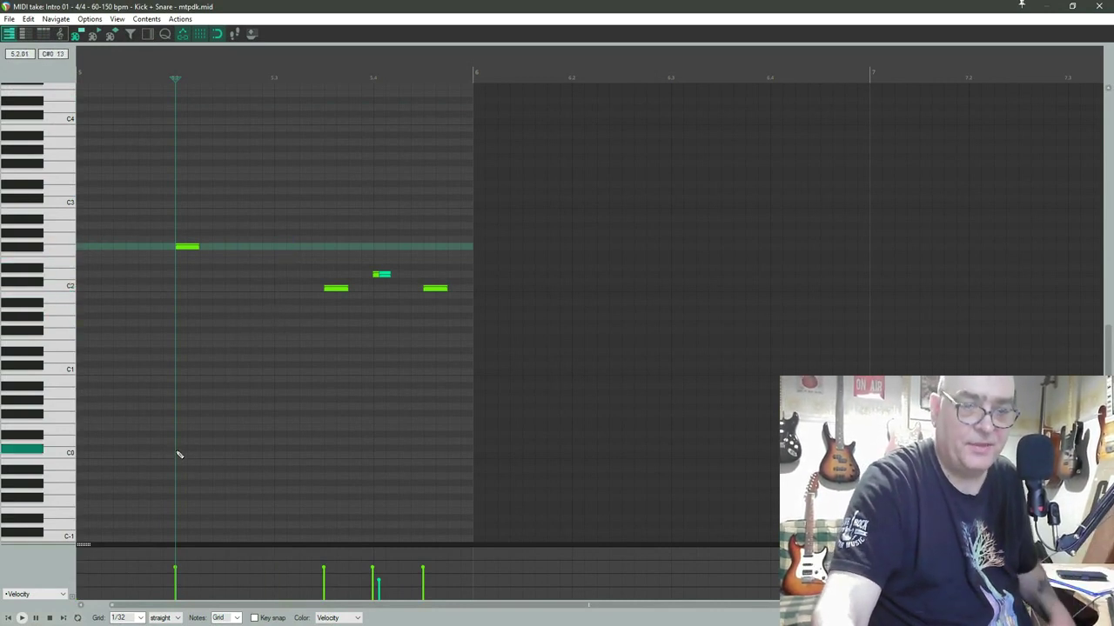
Step: Move the remaining F#2 note on beat 2 up to G#2 and raise its velocity slightly, closing the MIDI editor
click(189, 249)
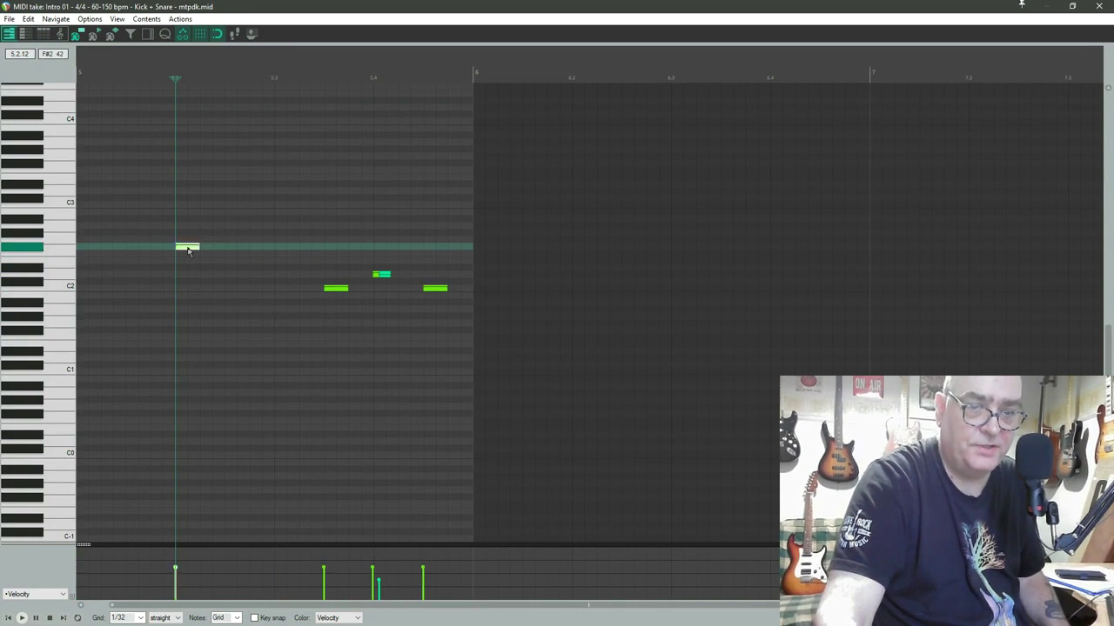
mouse_move(189, 250)
mouse_down()
mouse_move(184, 270)
mouse_move(186, 236)
mouse_up()
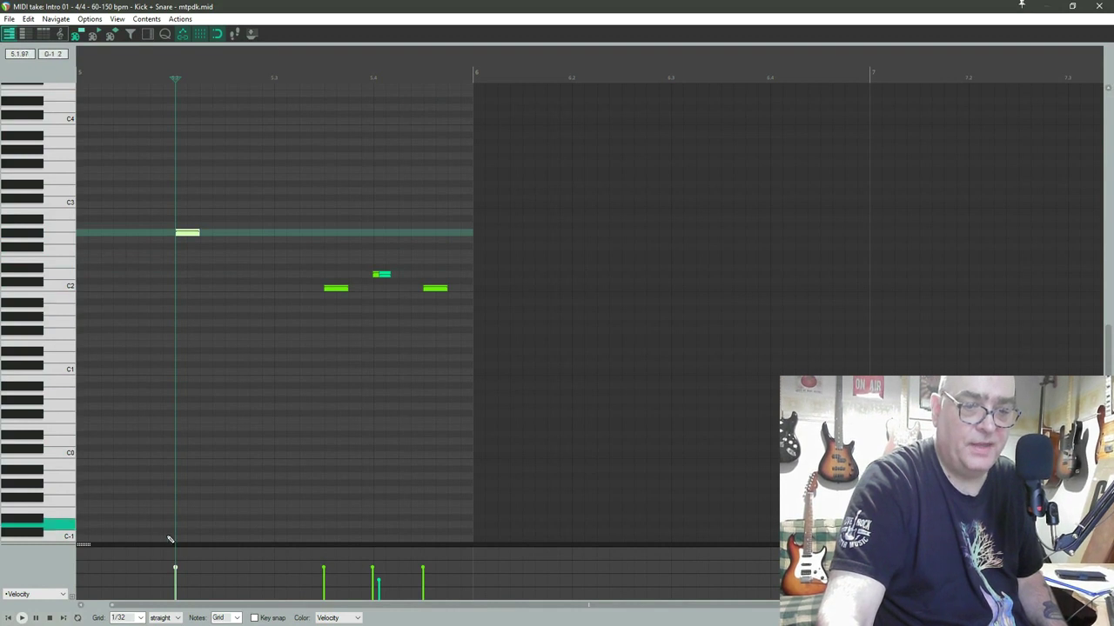
drag(176, 569, 175, 556)
click(1099, 6)
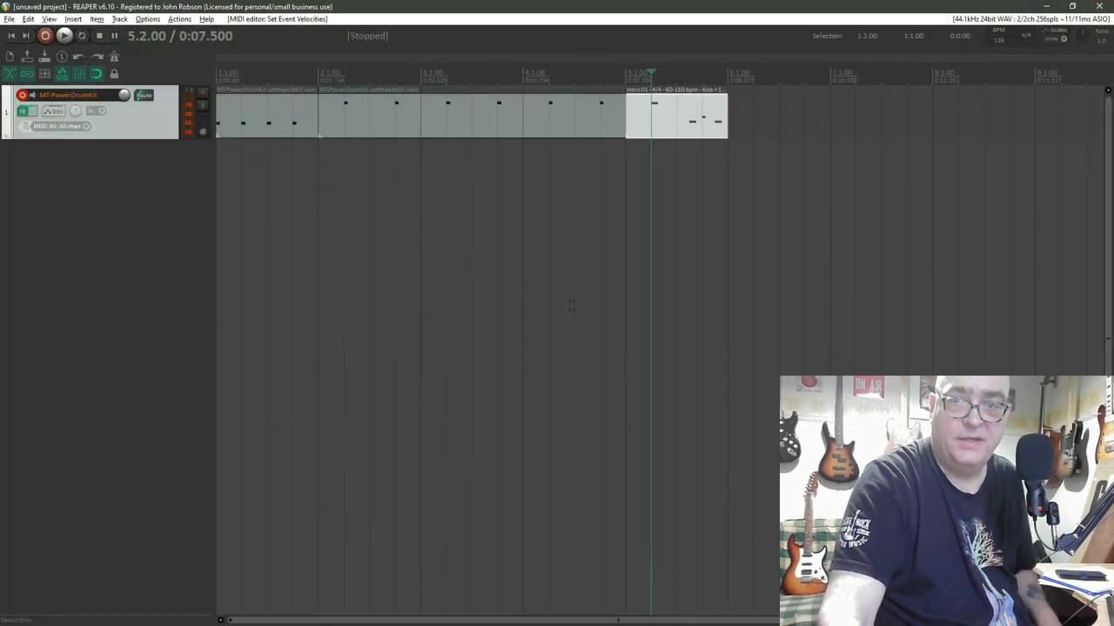
Step: Place the edit cursor at 6.1.00, at the end of the Intro 01 item, with no items selected
click(576, 273)
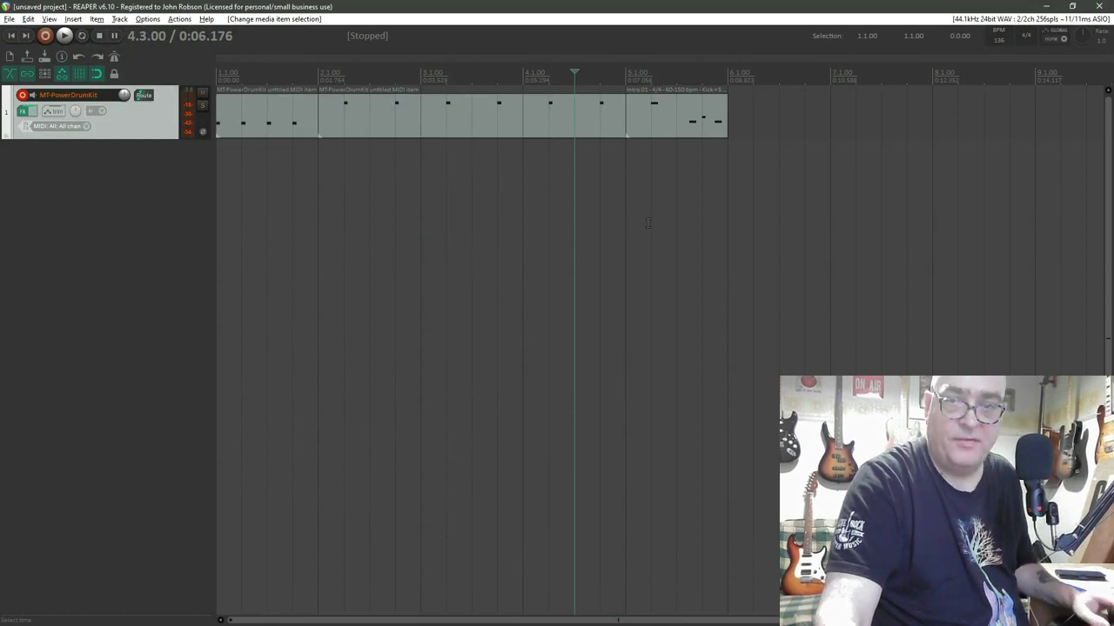
click(242, 119)
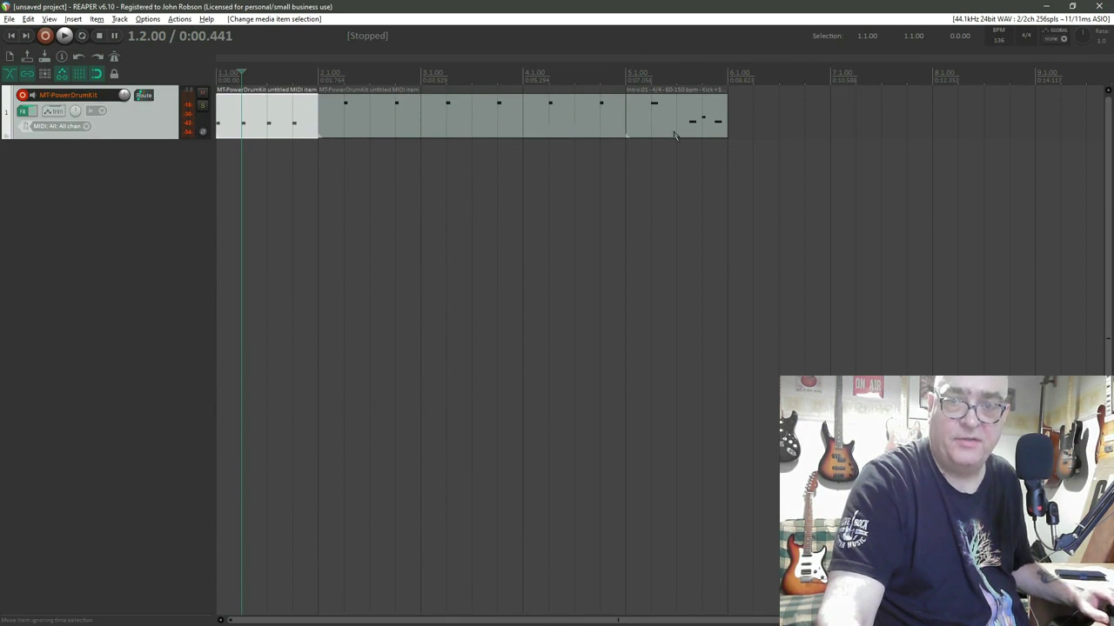
click(726, 143)
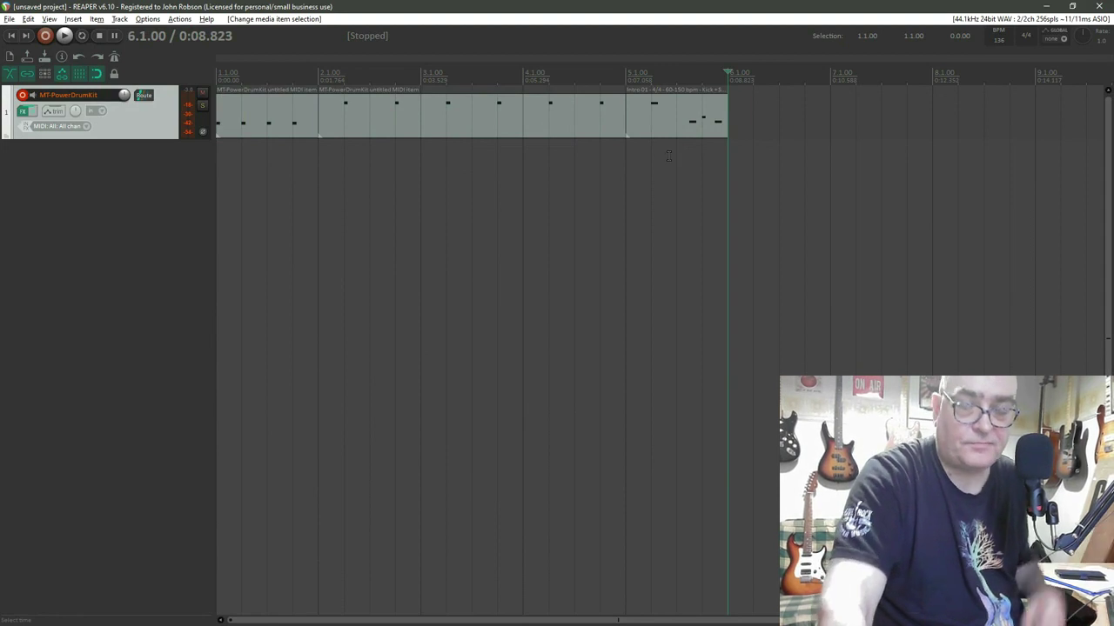
scroll(668, 155, down, 1)
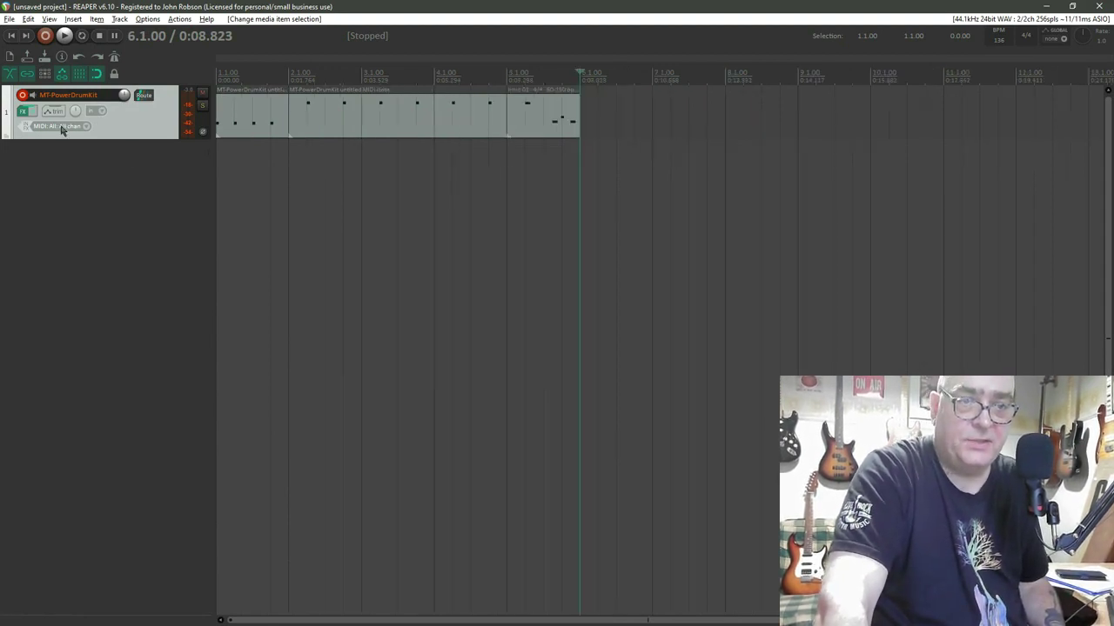
Step: Choose Groove 03 from the drum plugin's 60-150 bpm 8th Closed Hi-Hat style and preview it
click(23, 110)
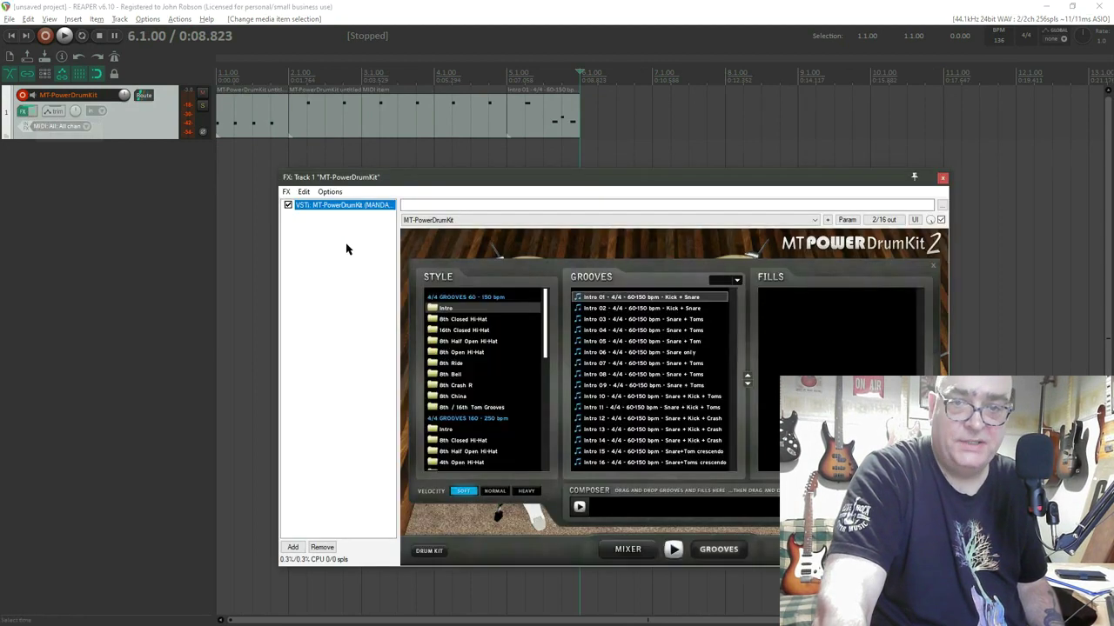
click(461, 320)
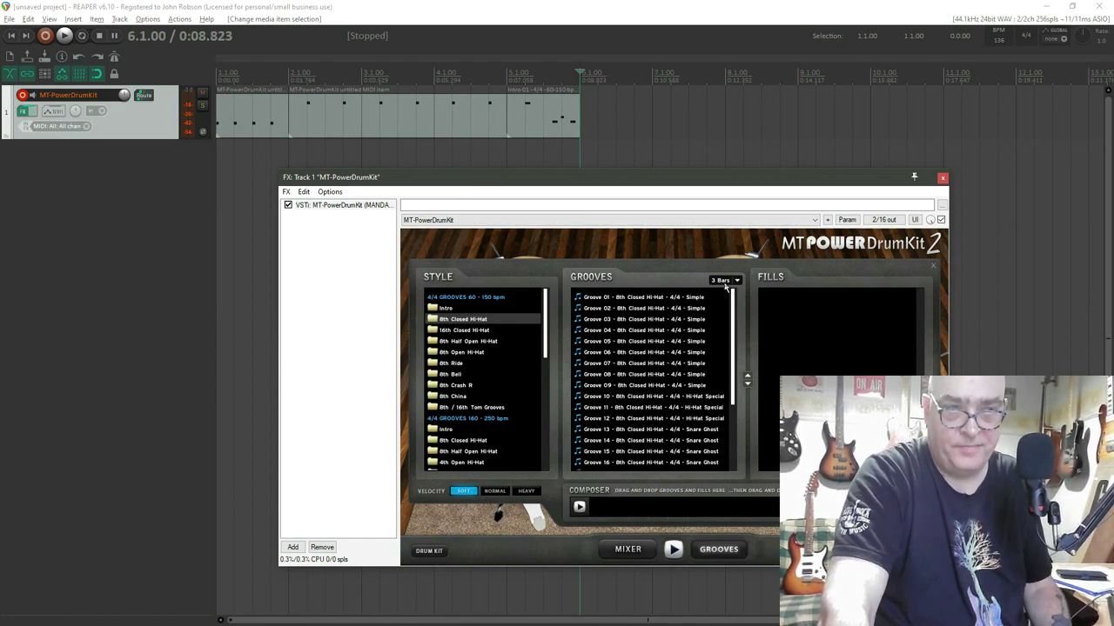
click(657, 321)
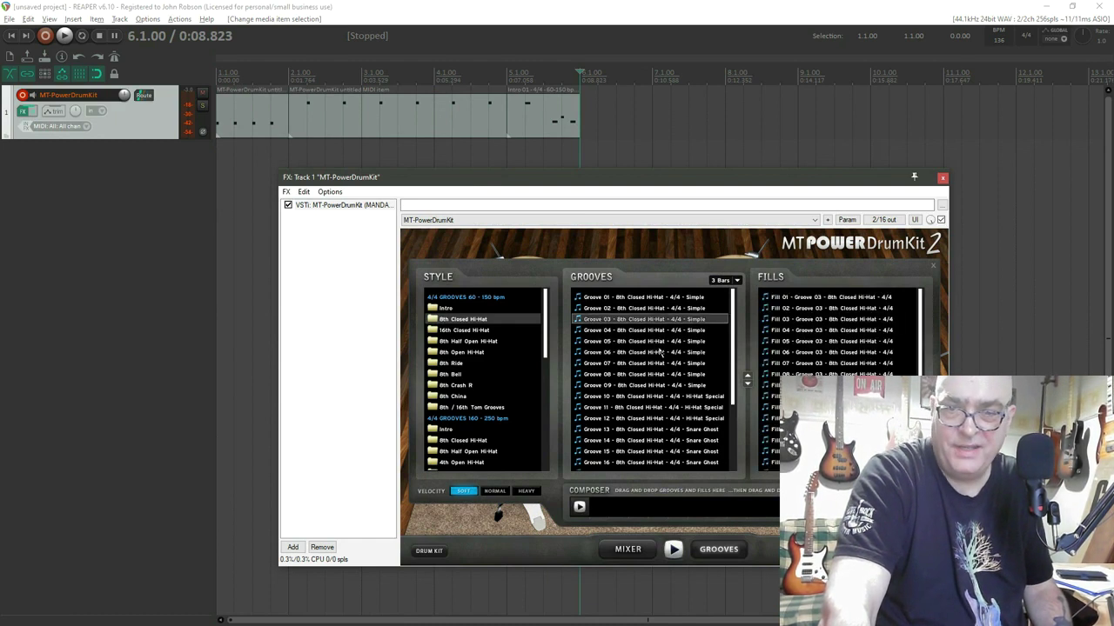
click(672, 550)
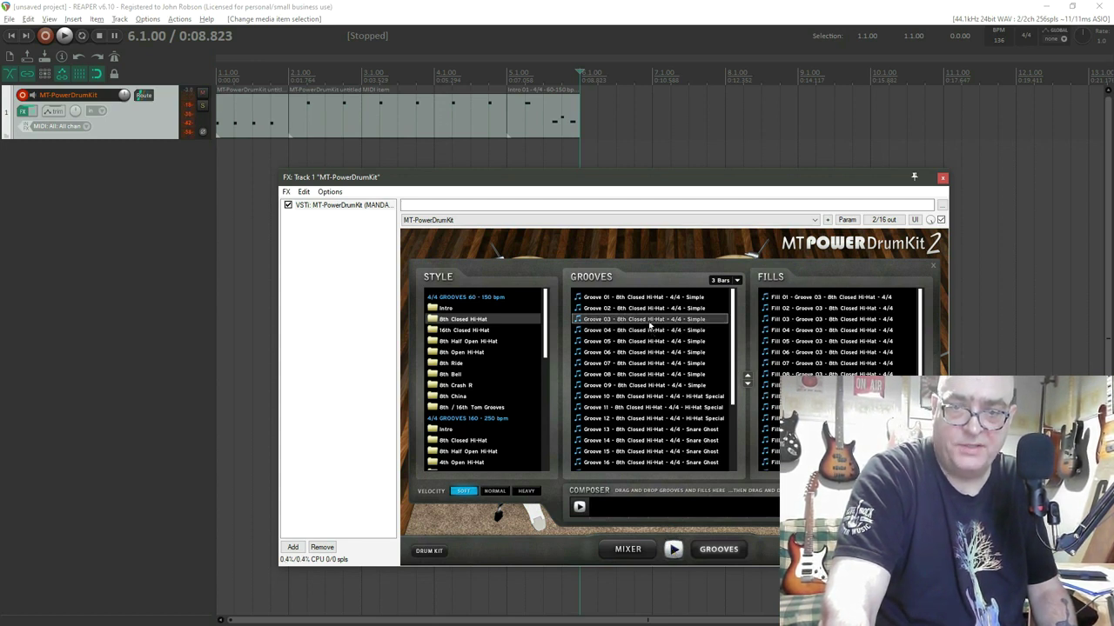
Step: Sequence 8th Closed Hi-Hat Groove 03, Fill 01, Groove 03 and Fill 02 in the drum plugin's composer
drag(649, 324, 639, 467)
drag(616, 507, 612, 504)
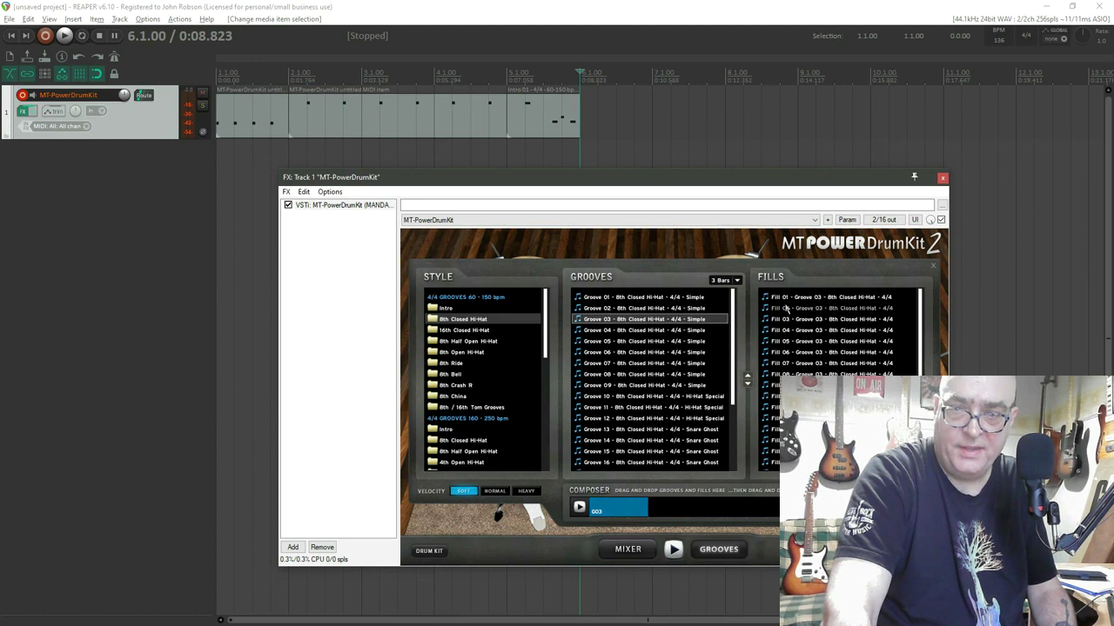
drag(786, 303, 687, 497)
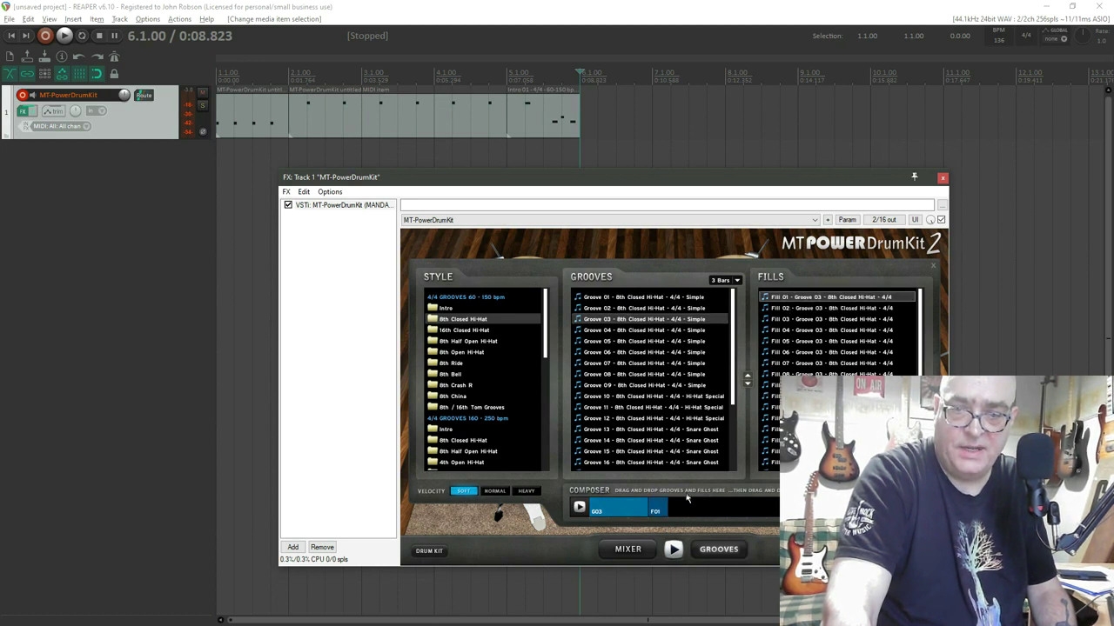
click(635, 321)
drag(694, 411, 688, 510)
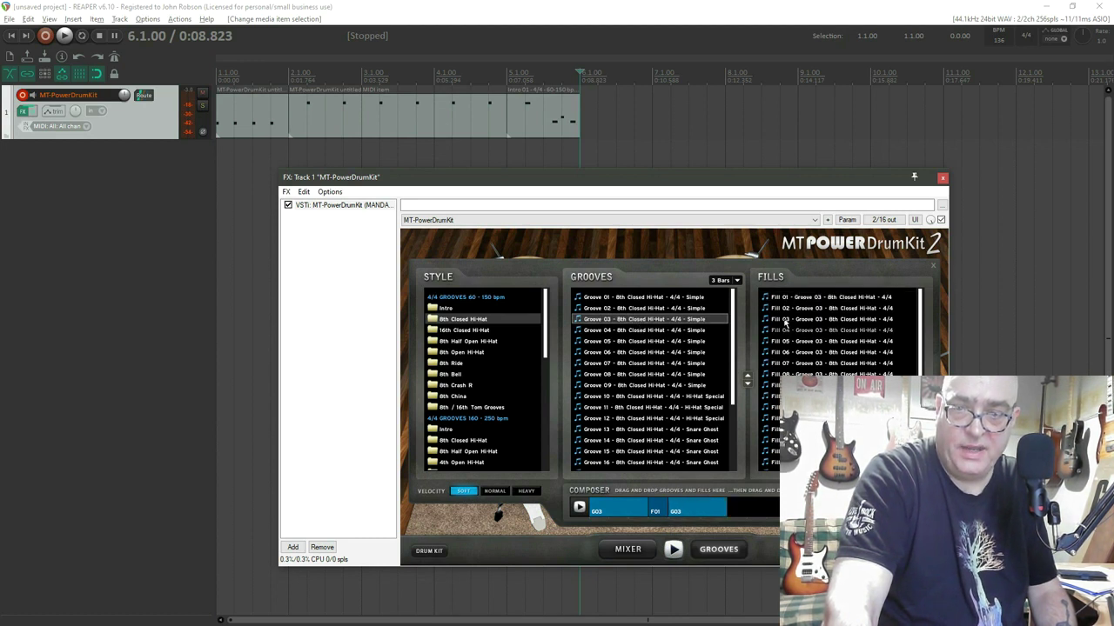
drag(786, 309, 793, 435)
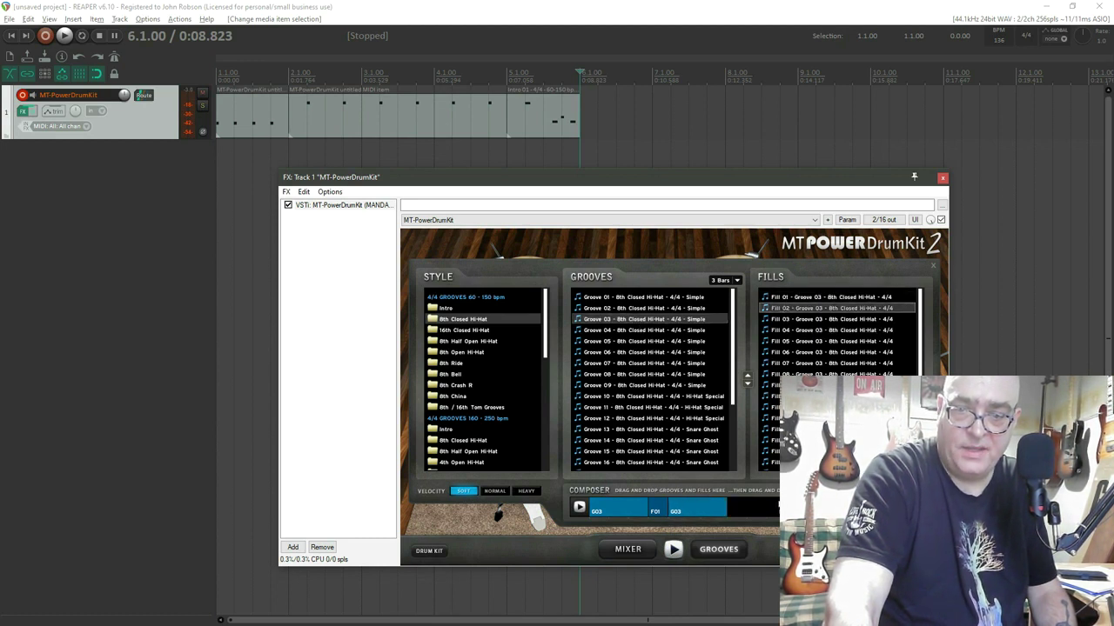
drag(775, 507, 772, 509)
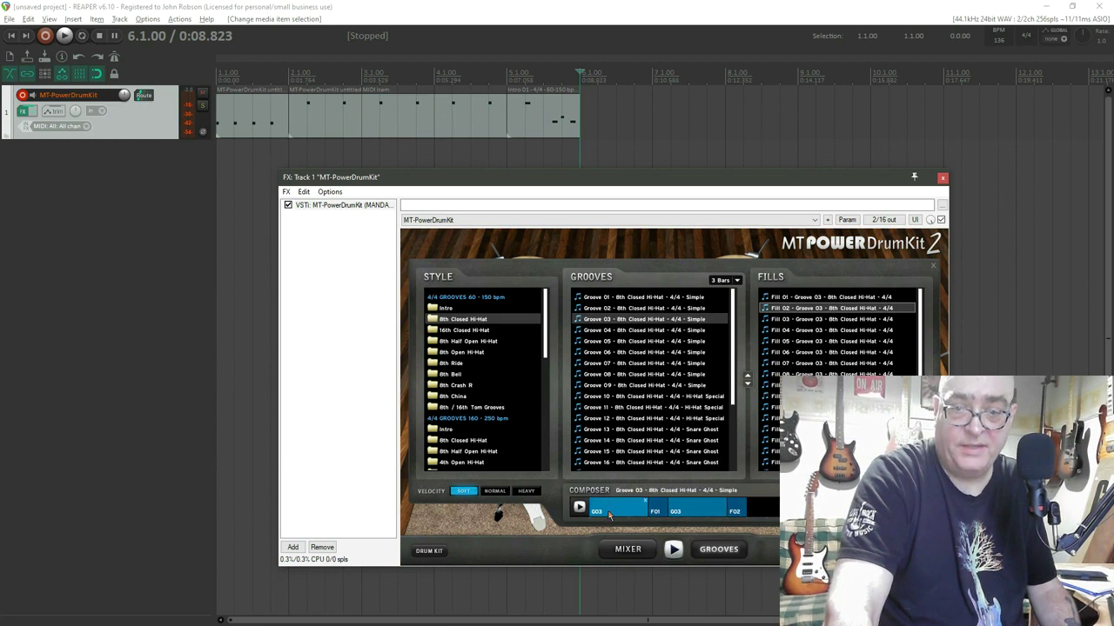
Step: Add the composition to the drum track at 6.1.00 and move the edit cursor to 14.2.00, just past its end
drag(623, 445, 590, 124)
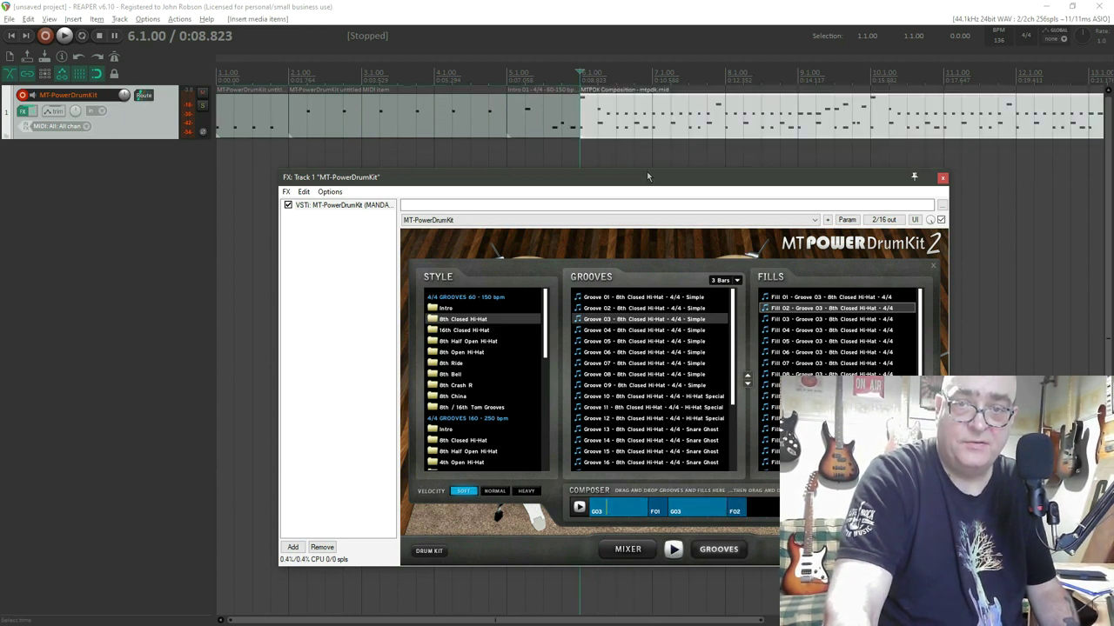
scroll(696, 160, down, 3)
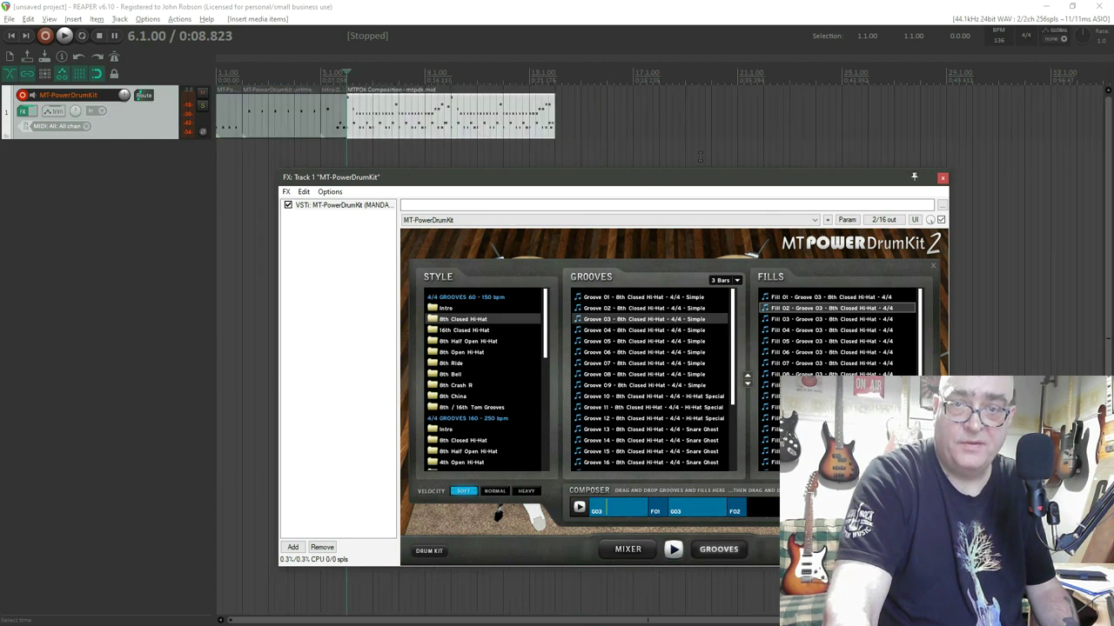
scroll(699, 157, up, 2)
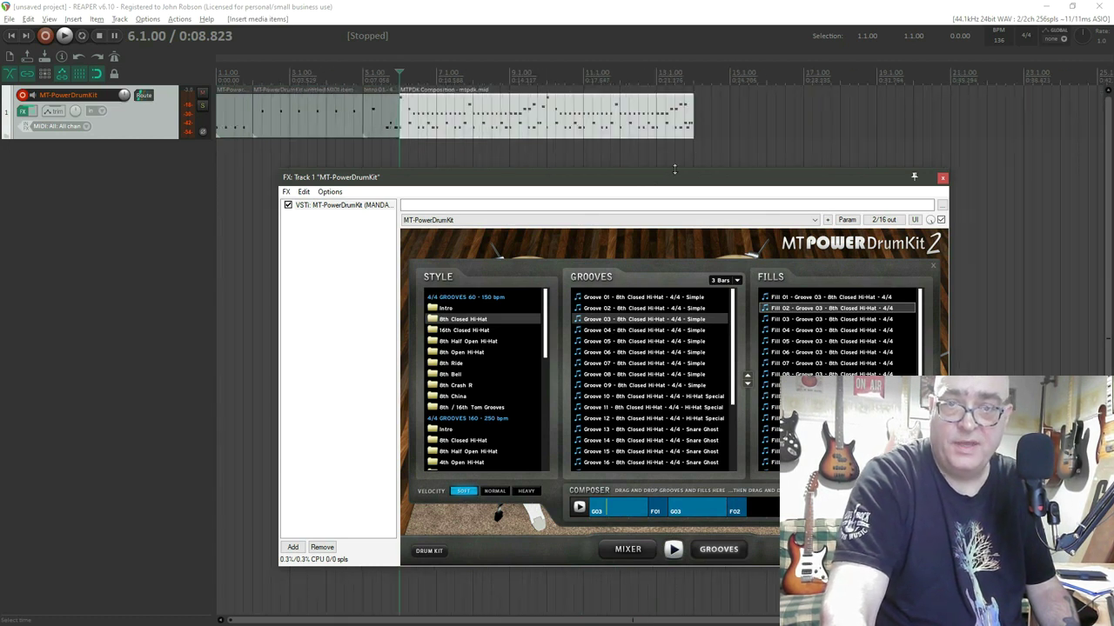
click(700, 82)
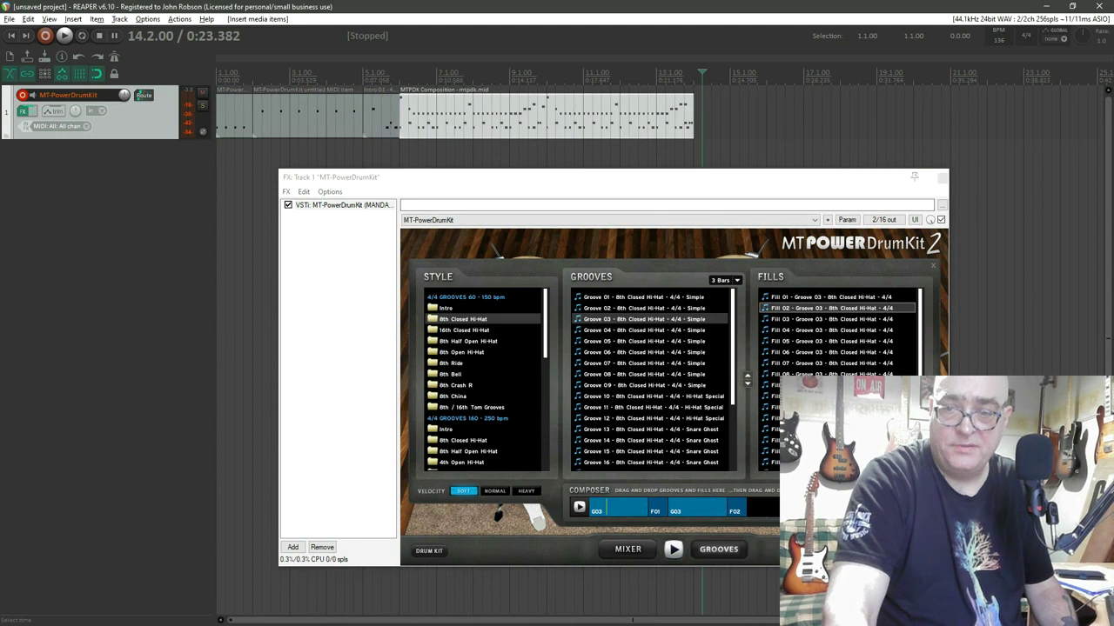
Step: Clear the composer and sequence 8th Closed Hi-Hat Groove 03, Fill 03, Groove 03 and Fill 04 in it
click(916, 506)
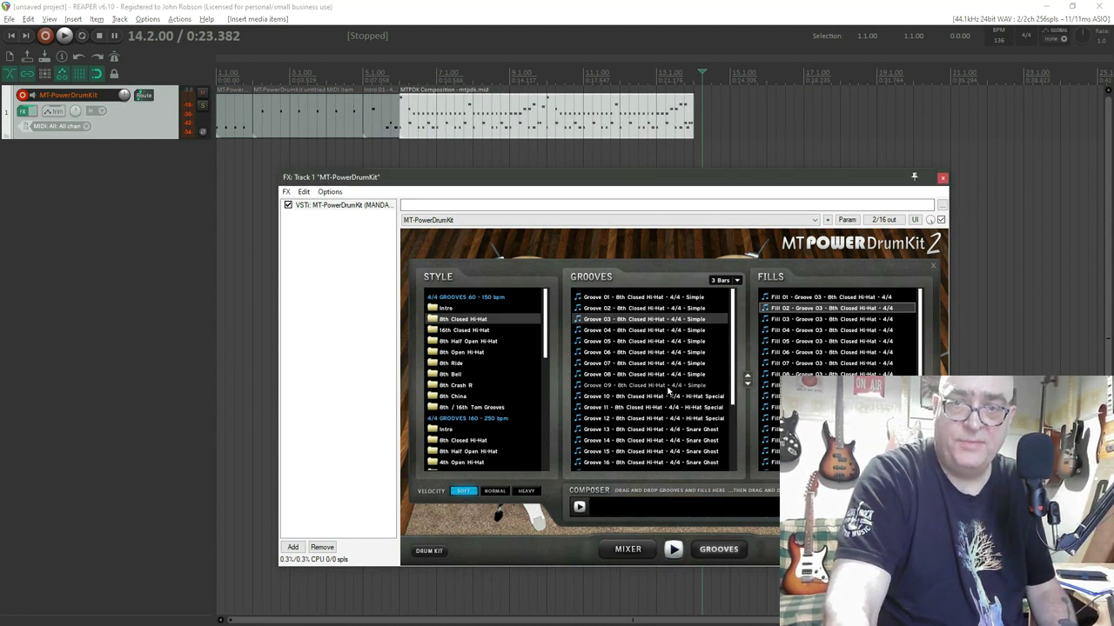
click(634, 321)
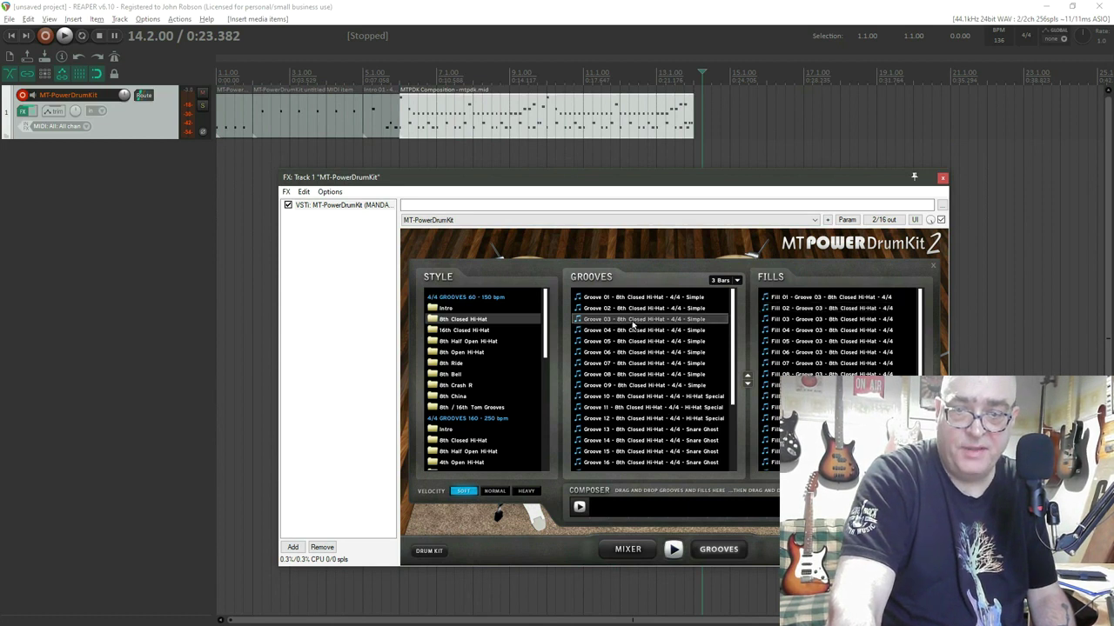
drag(634, 326, 605, 512)
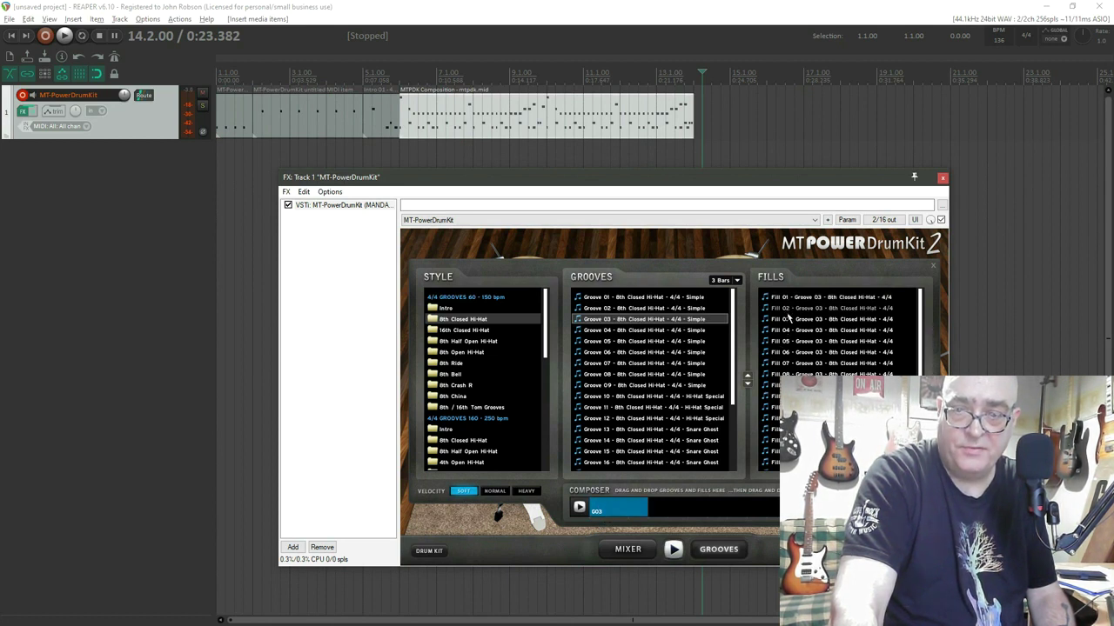
drag(788, 322, 668, 509)
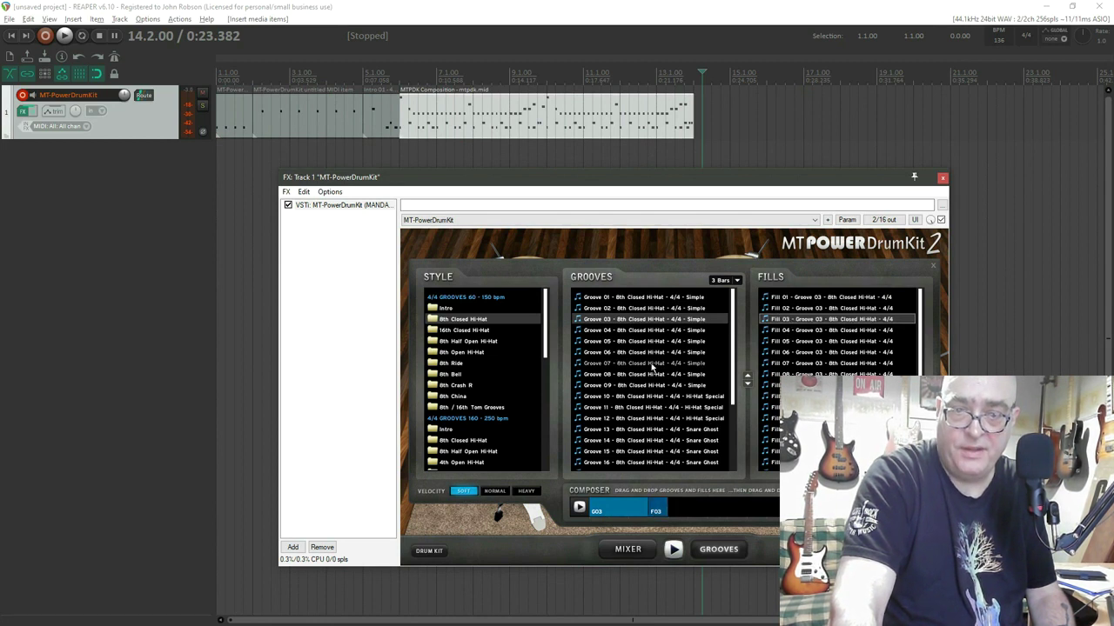
drag(642, 322, 707, 513)
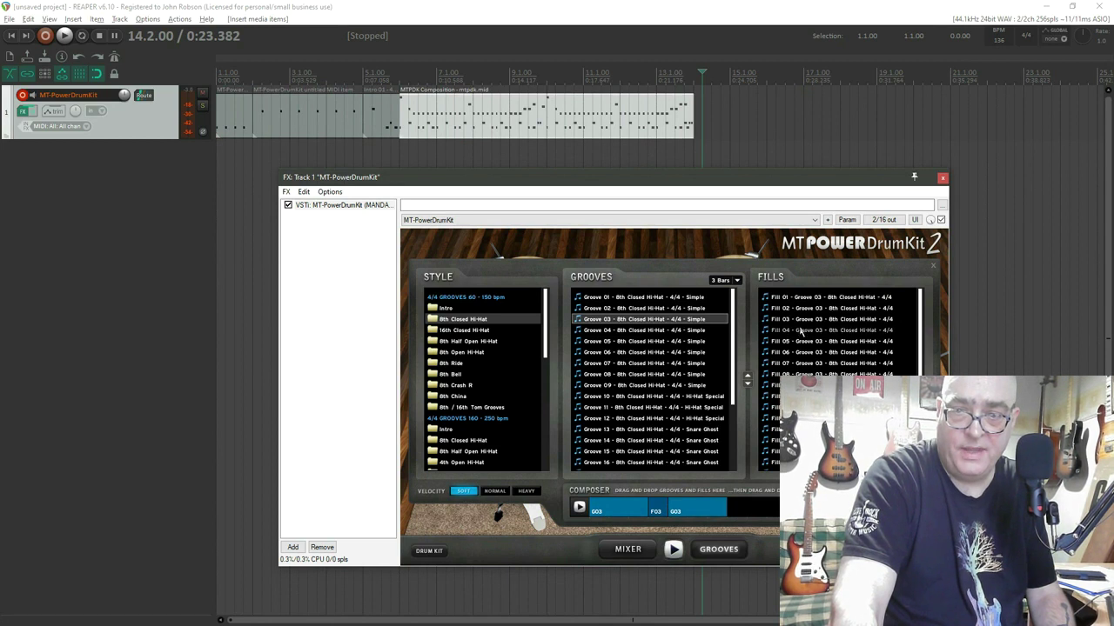
drag(800, 332, 738, 511)
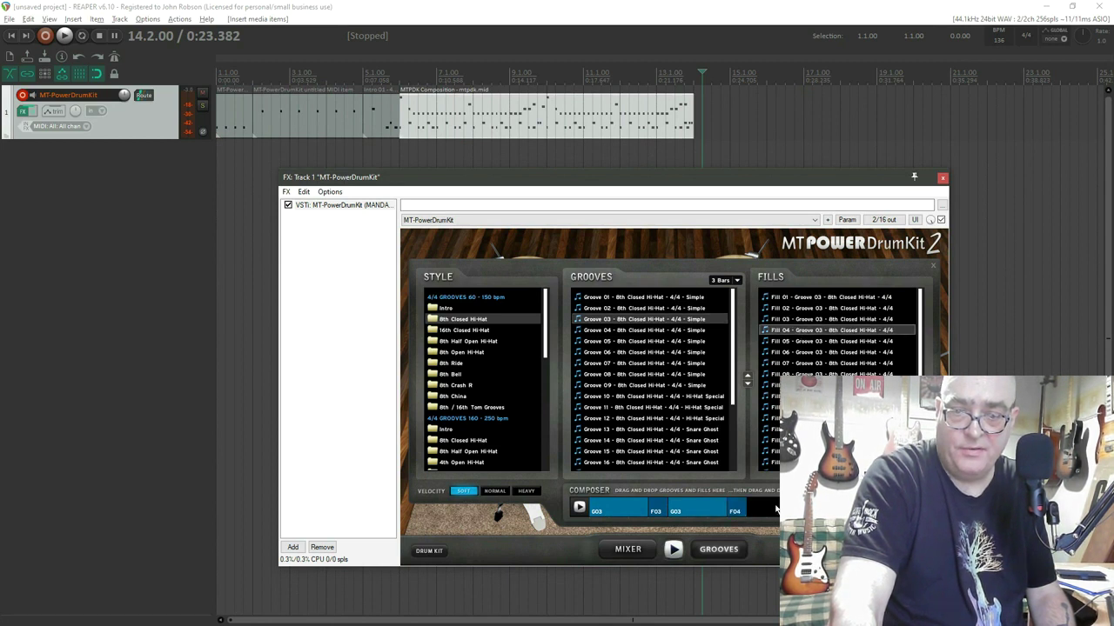
Step: Add this second composition to the drum track directly after the first one and empty the composer
drag(614, 511, 696, 109)
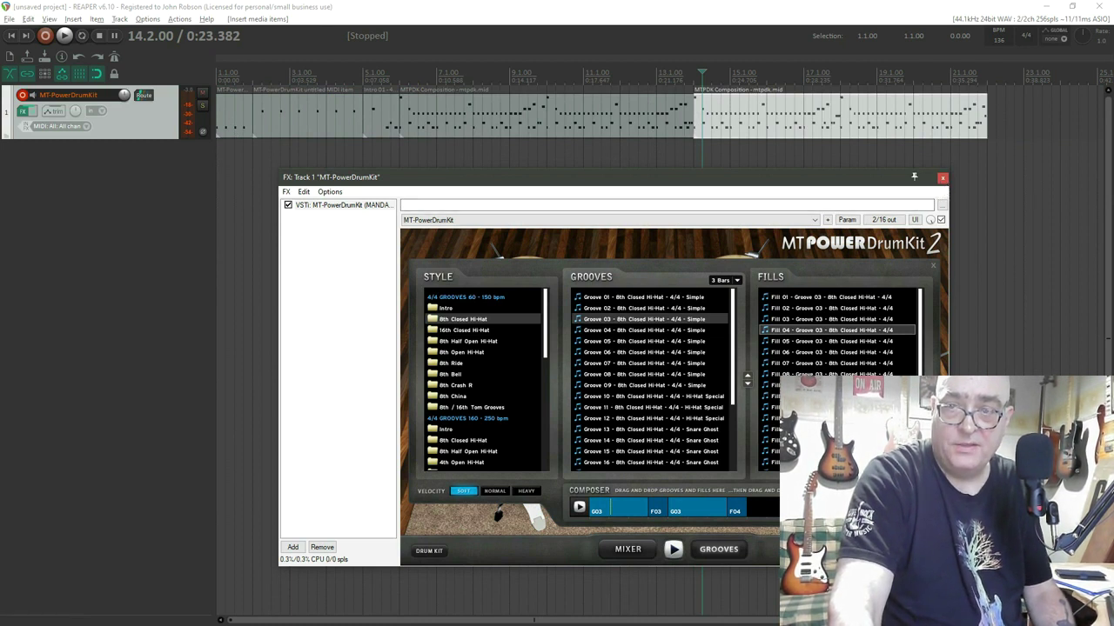
click(919, 507)
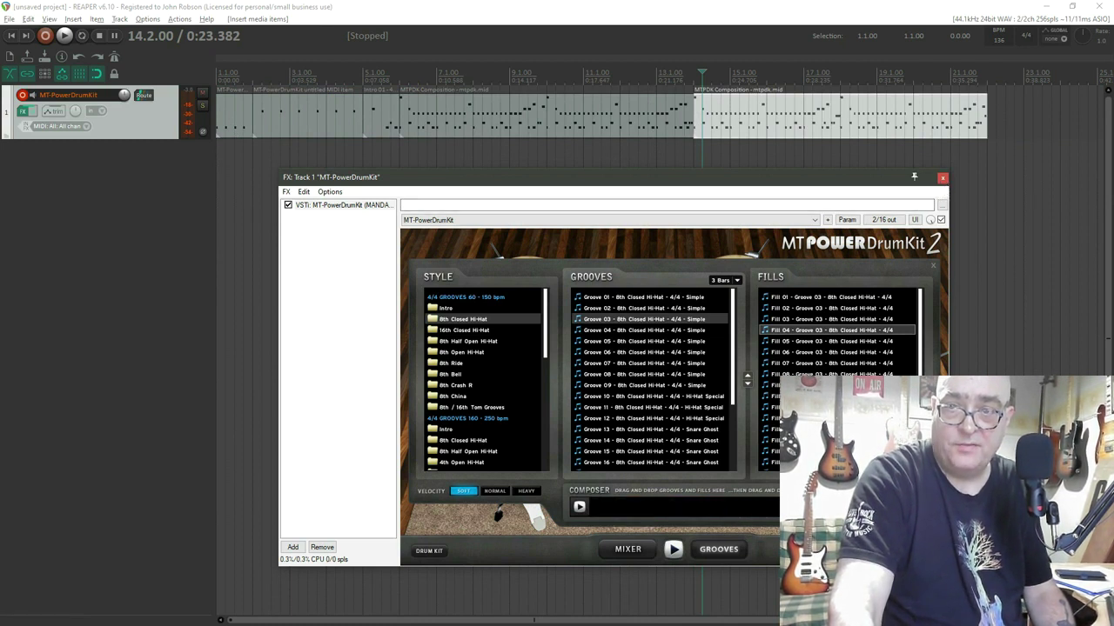
Step: Place the edit cursor at 22.1.00 and start a composition with 8th Bell Groove 03 followed by Fill 05
click(987, 80)
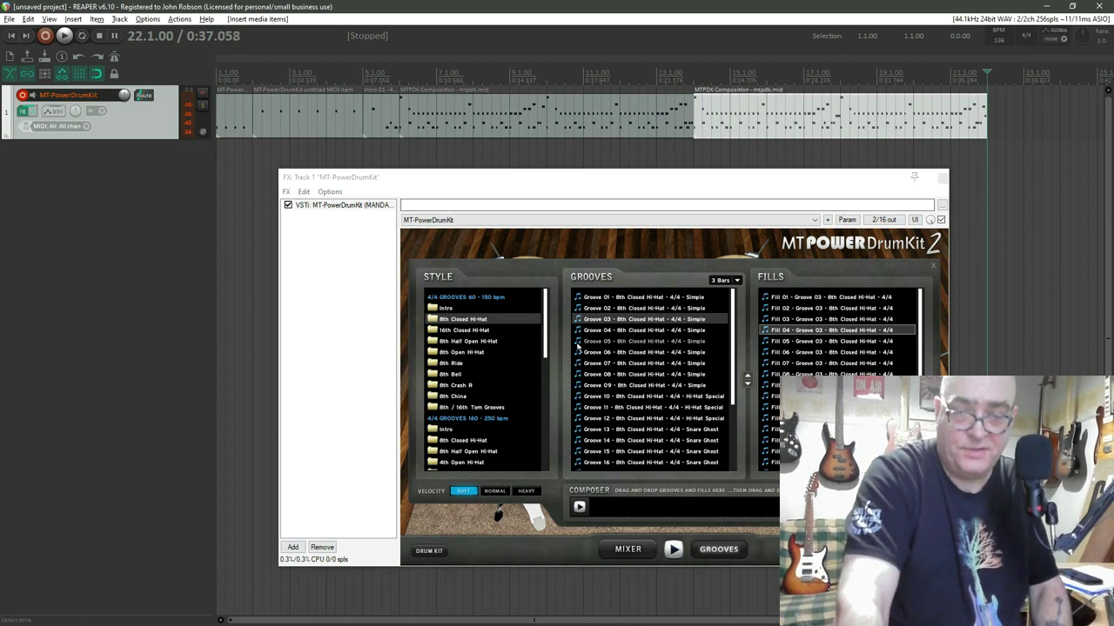
click(462, 376)
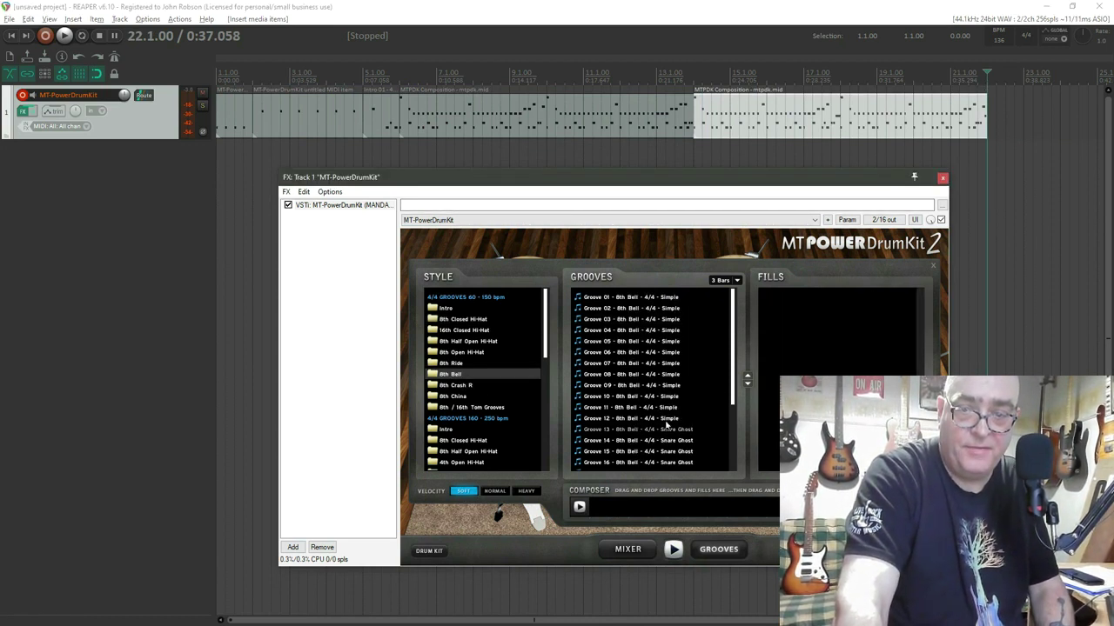
click(636, 321)
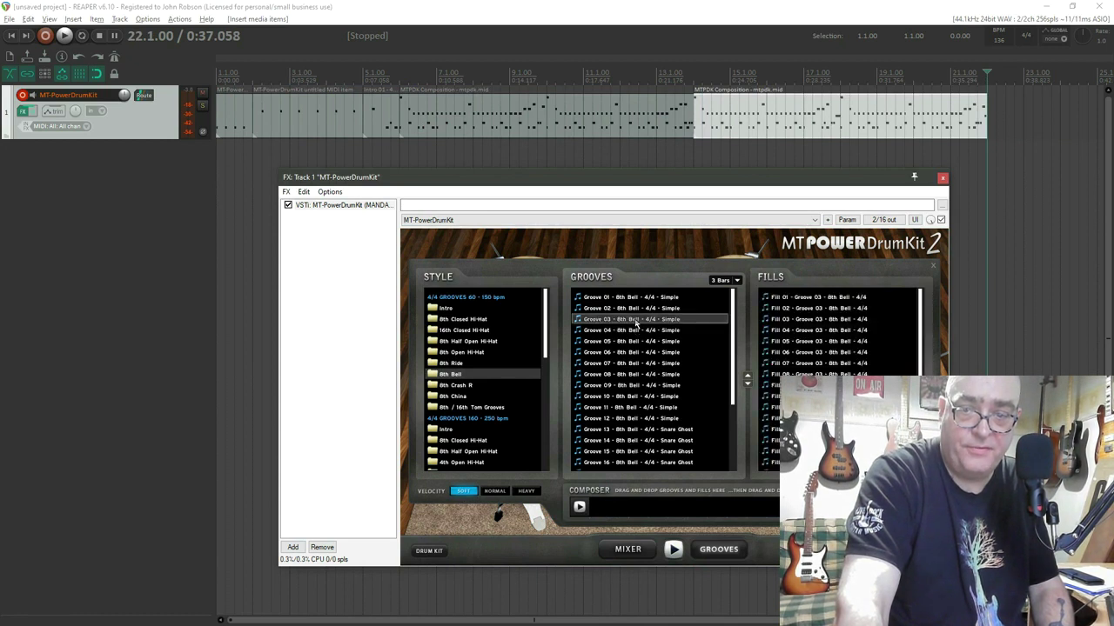
drag(636, 329, 602, 512)
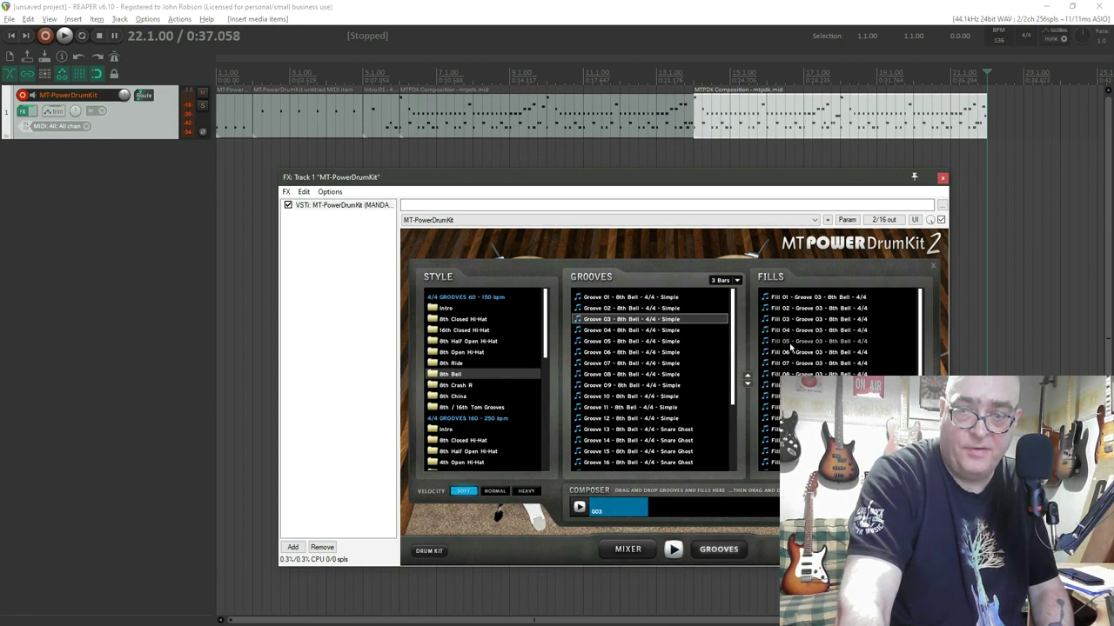
drag(790, 347, 683, 511)
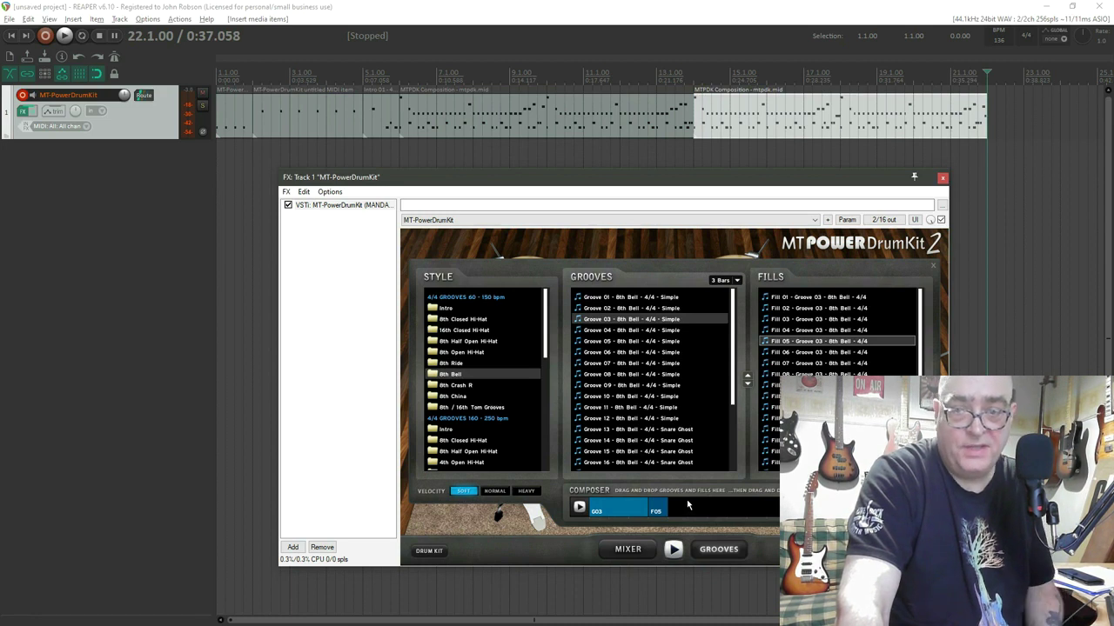
Step: Set the groove length to 4 bars and append 8th Bell Groove 03 and Fill 06 to the composer
click(738, 281)
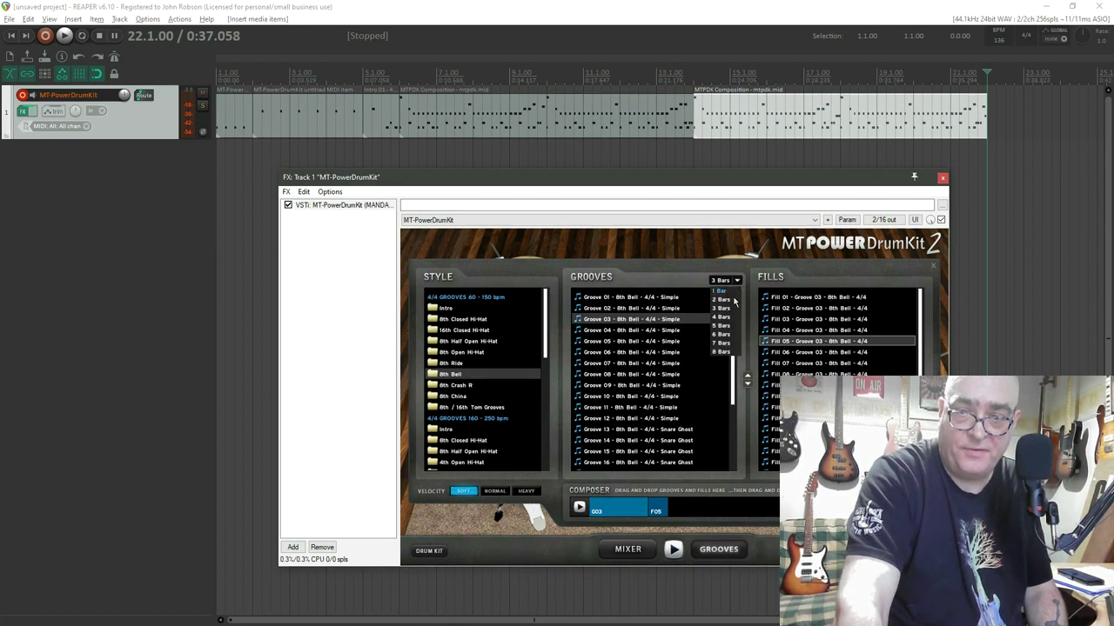
click(727, 318)
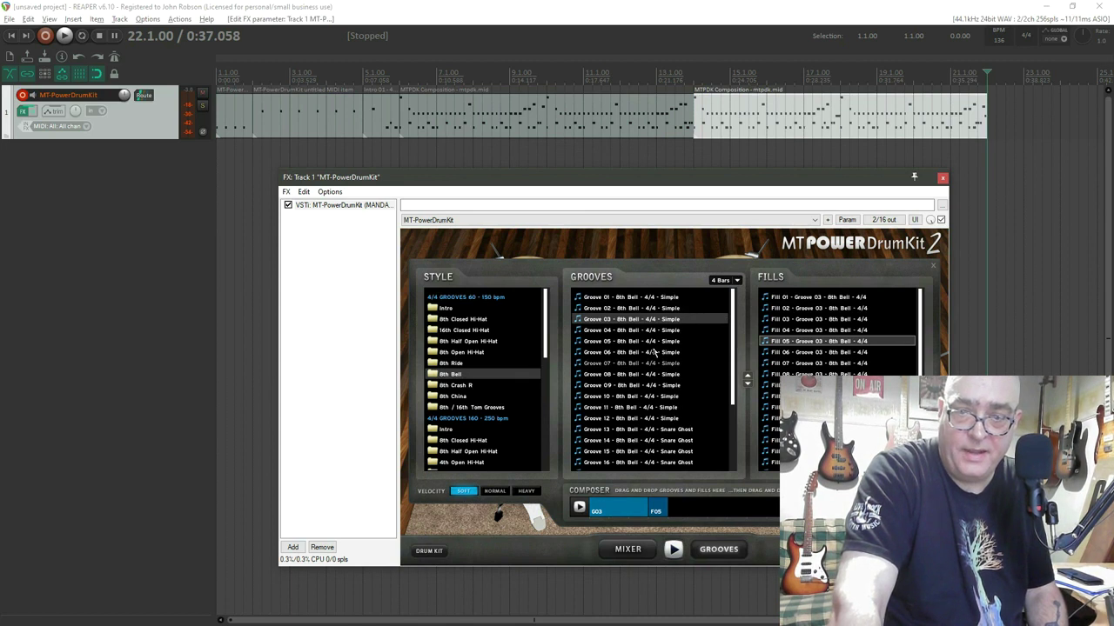
drag(640, 320, 686, 467)
drag(682, 508, 685, 513)
drag(786, 355, 746, 512)
Step: Add the 8th Bell composition to the drum track at 22.1.00 and close the plugin window
drag(606, 505, 989, 119)
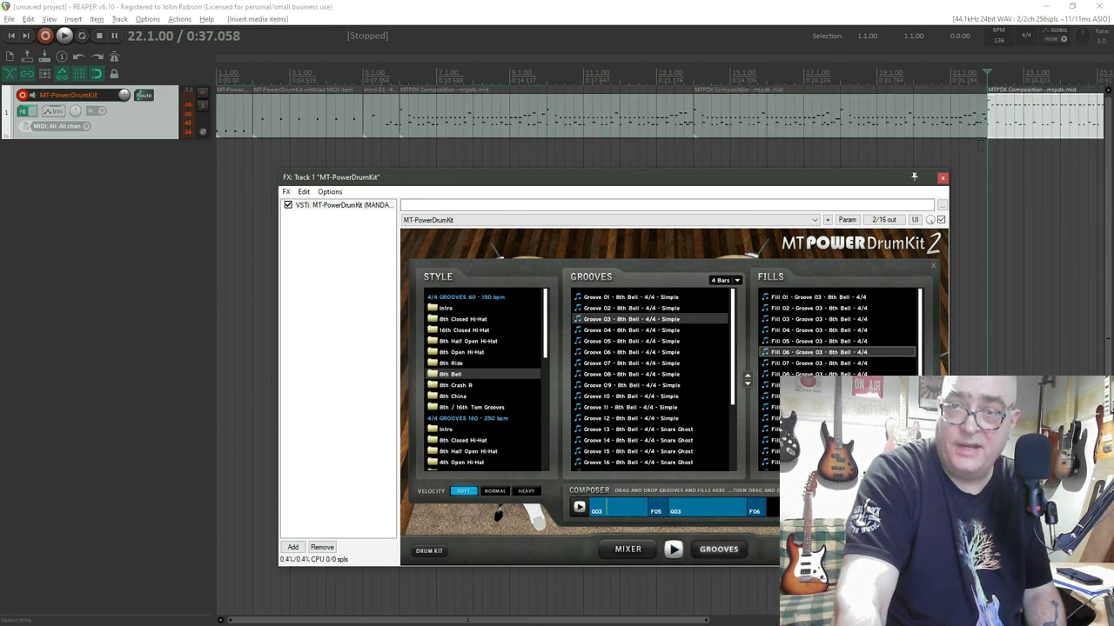
click(942, 179)
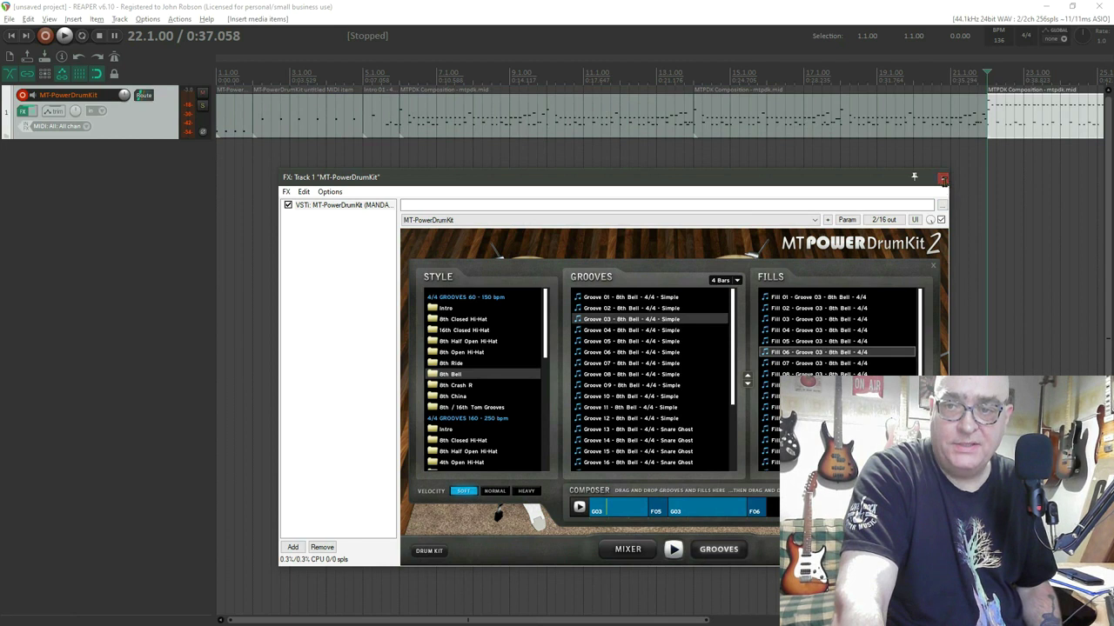
Step: Play the drum arrangement from the start of the project
key(Home)
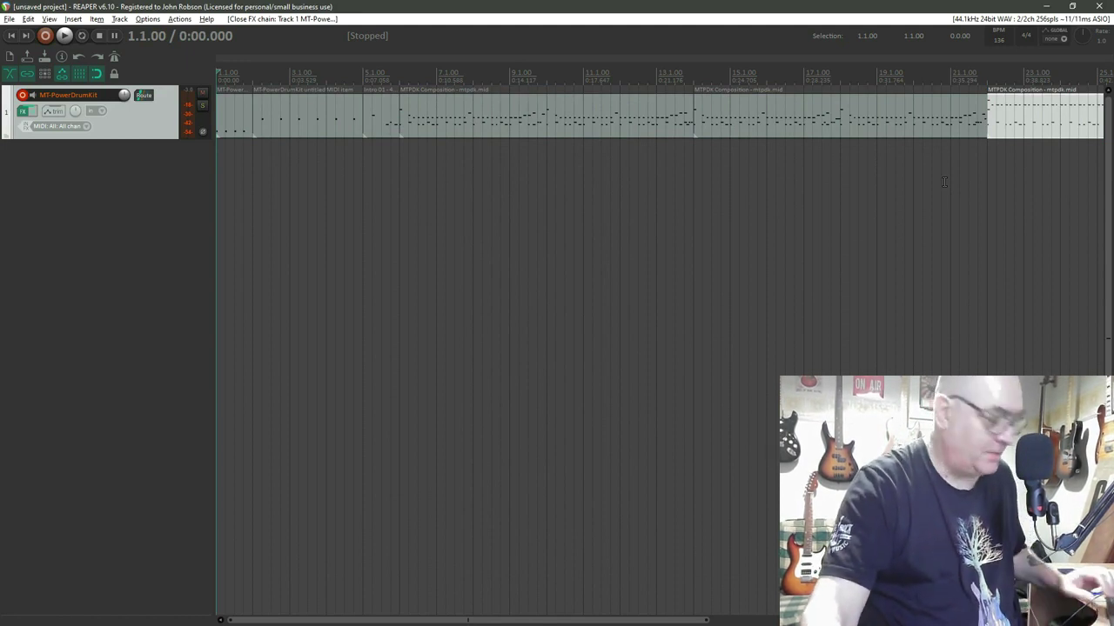
key(space)
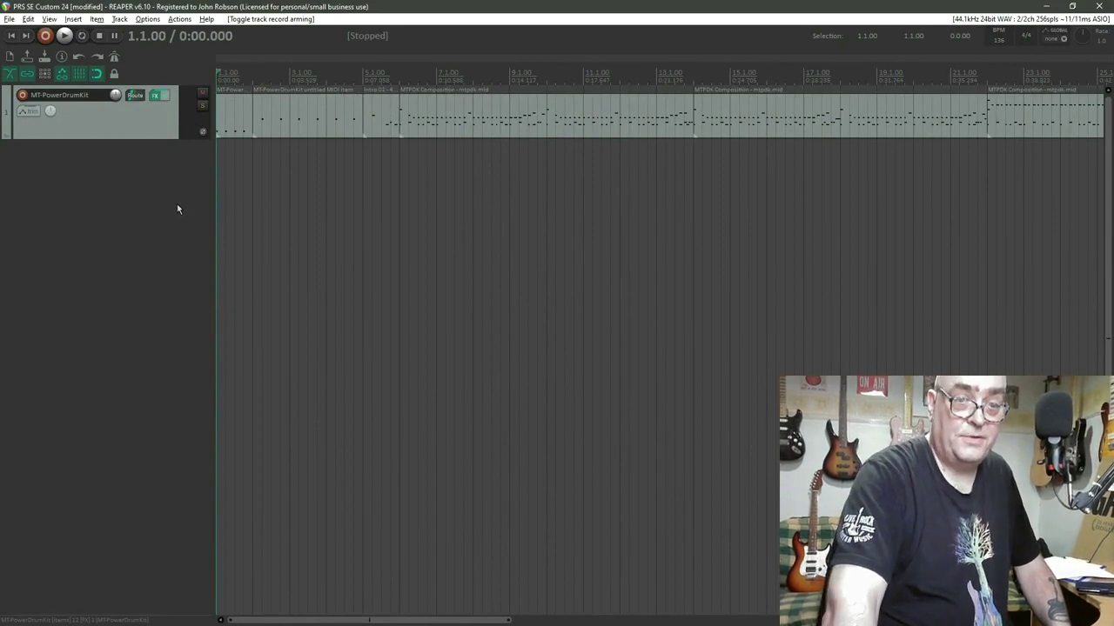
Step: Insert a new empty track below the MT-PowerDrumKit track
right_click(58, 190)
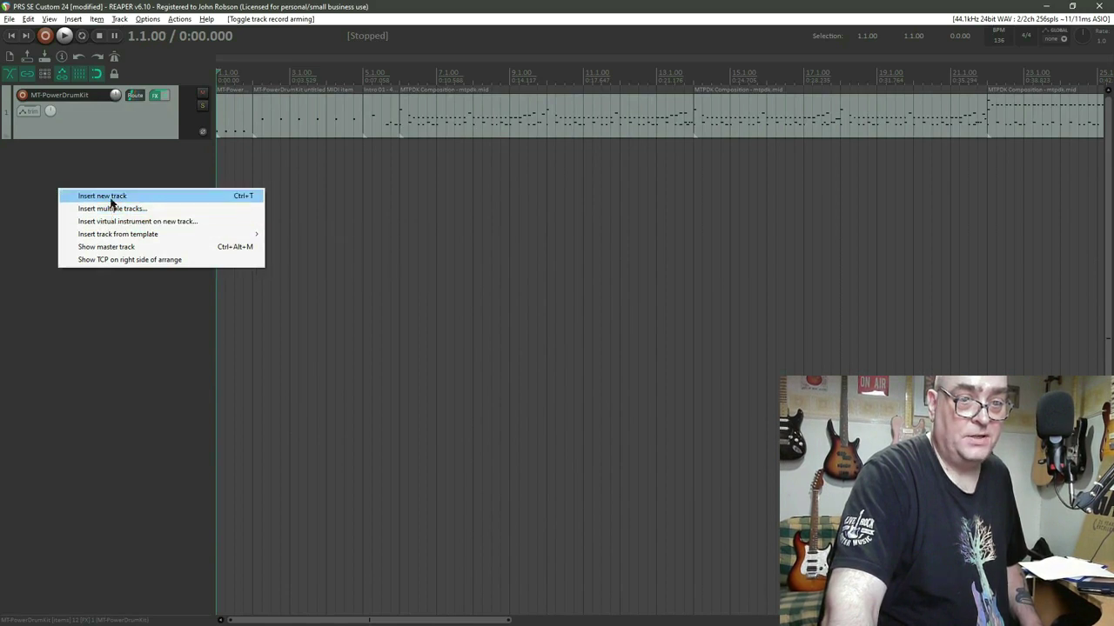
click(111, 197)
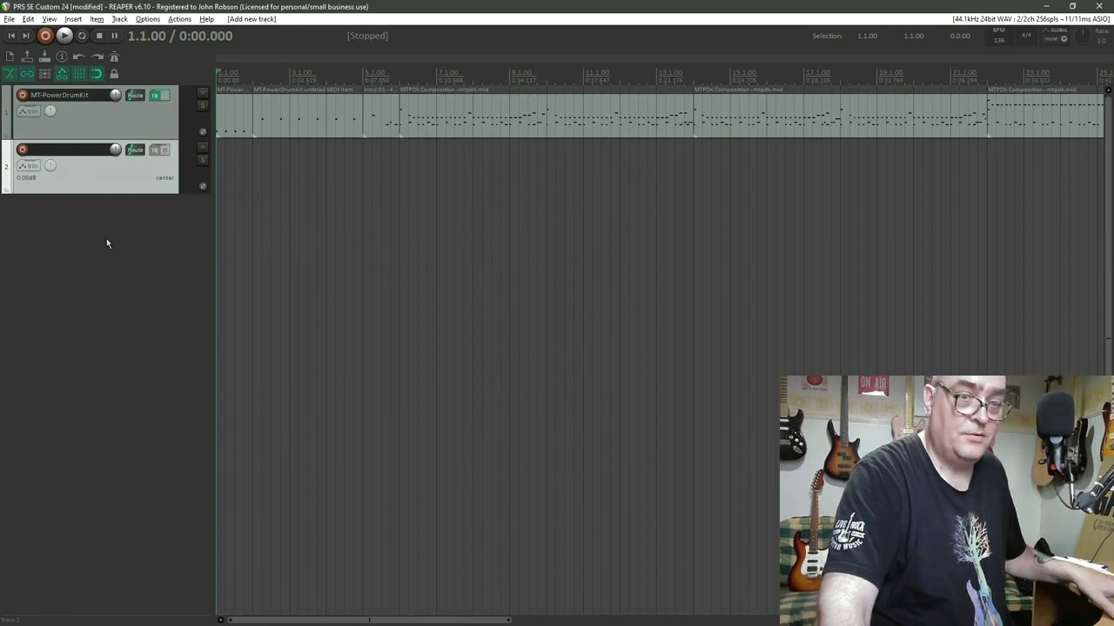
Step: Add two more empty tracks below track 2 and undo both additions
double_click(106, 241)
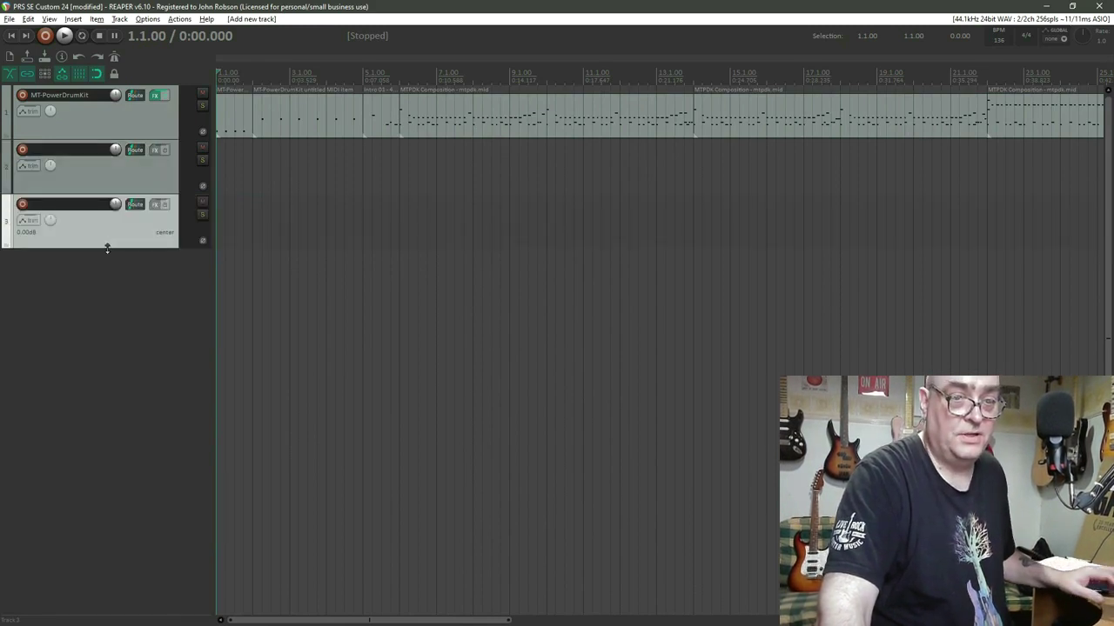
double_click(115, 300)
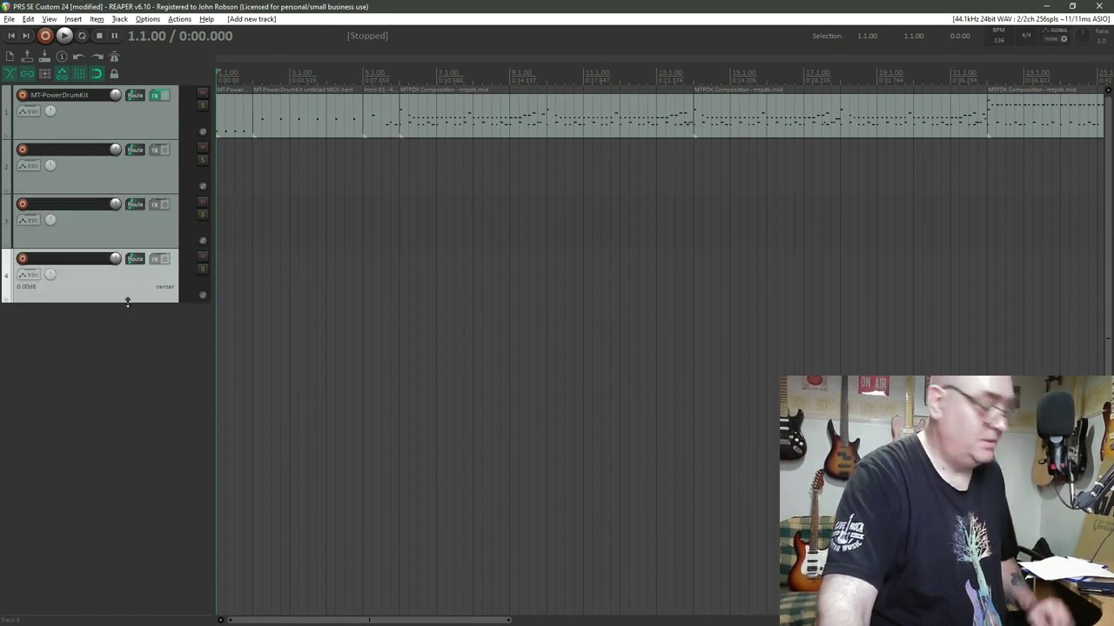
key(ctrl+z)
key(ctrl+z)
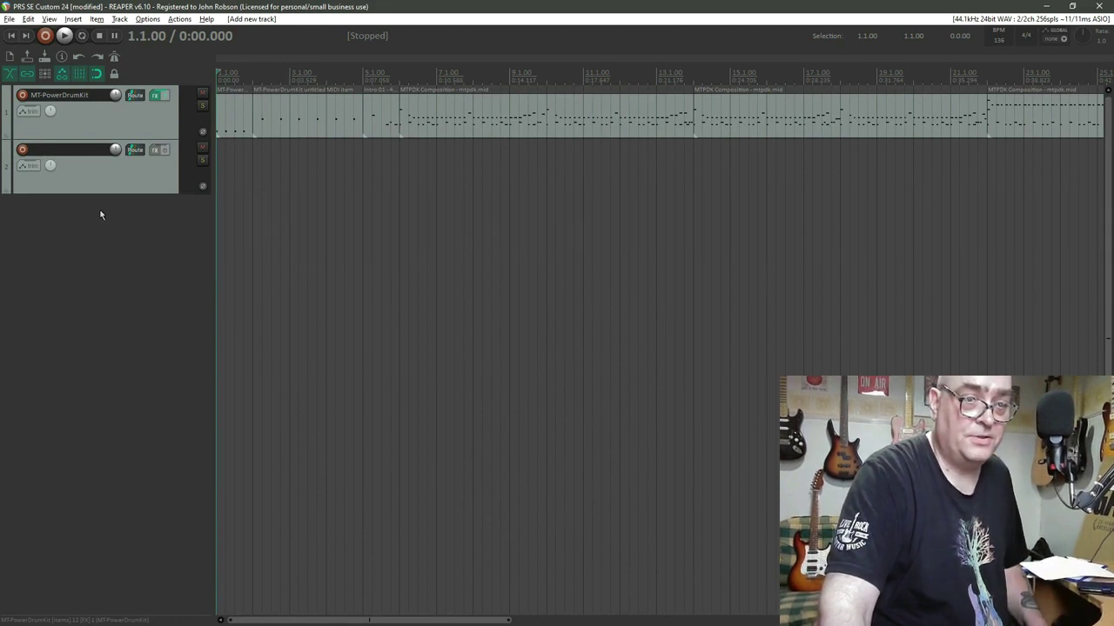
Step: Name track 2 Bass
double_click(87, 153)
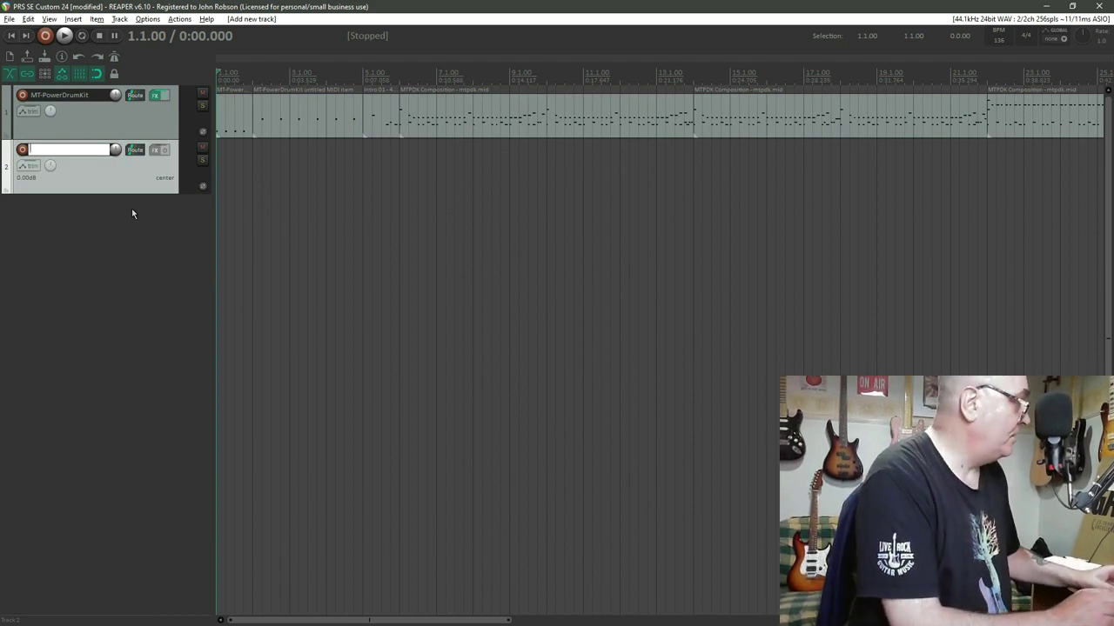
text(Bass)
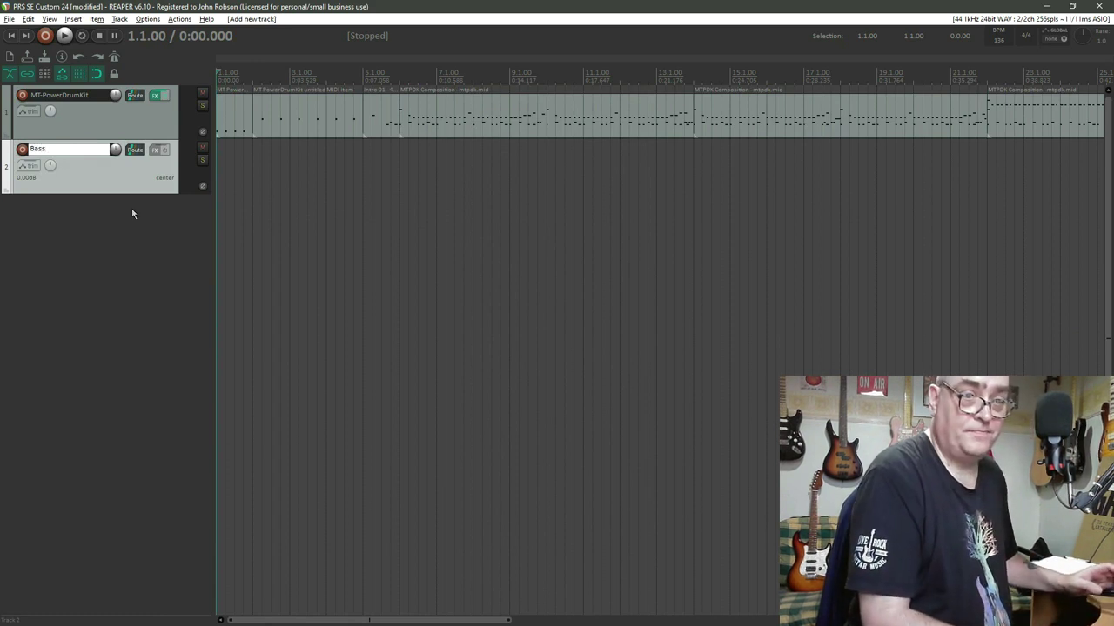
Step: Confirm the Bass track name and add three empty tracks below the Bass track
key(Return)
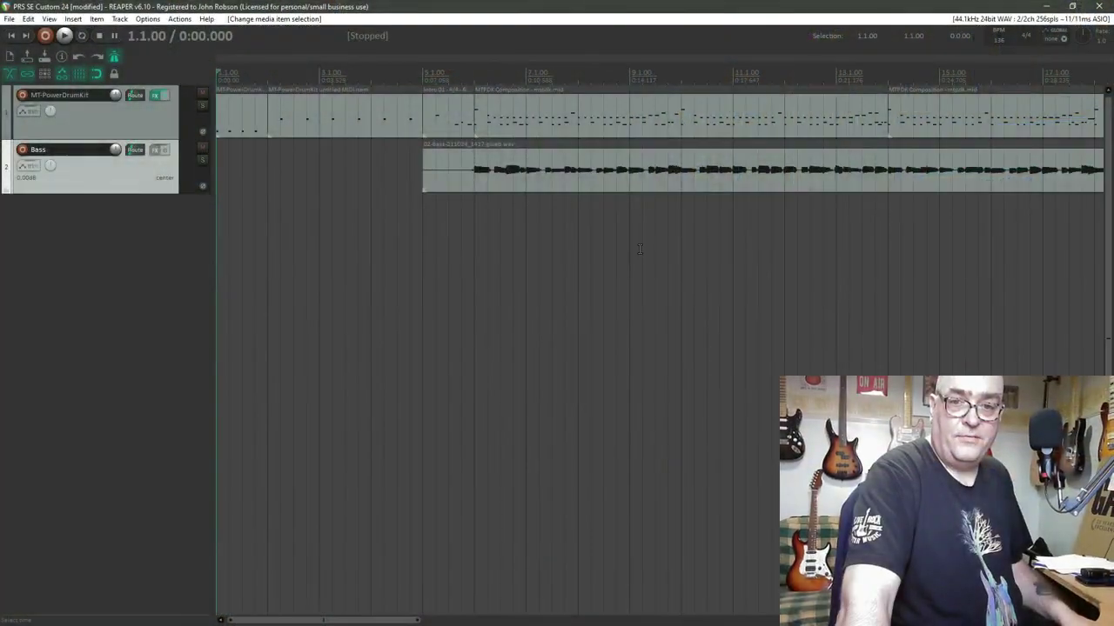
scroll(628, 251, down, 5)
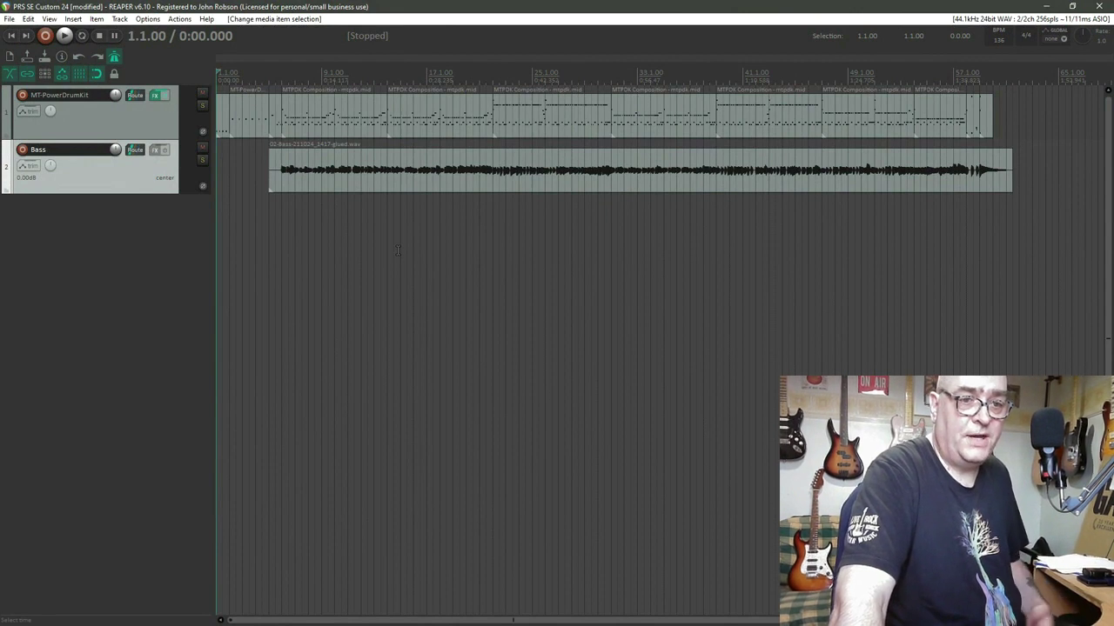
double_click(109, 255)
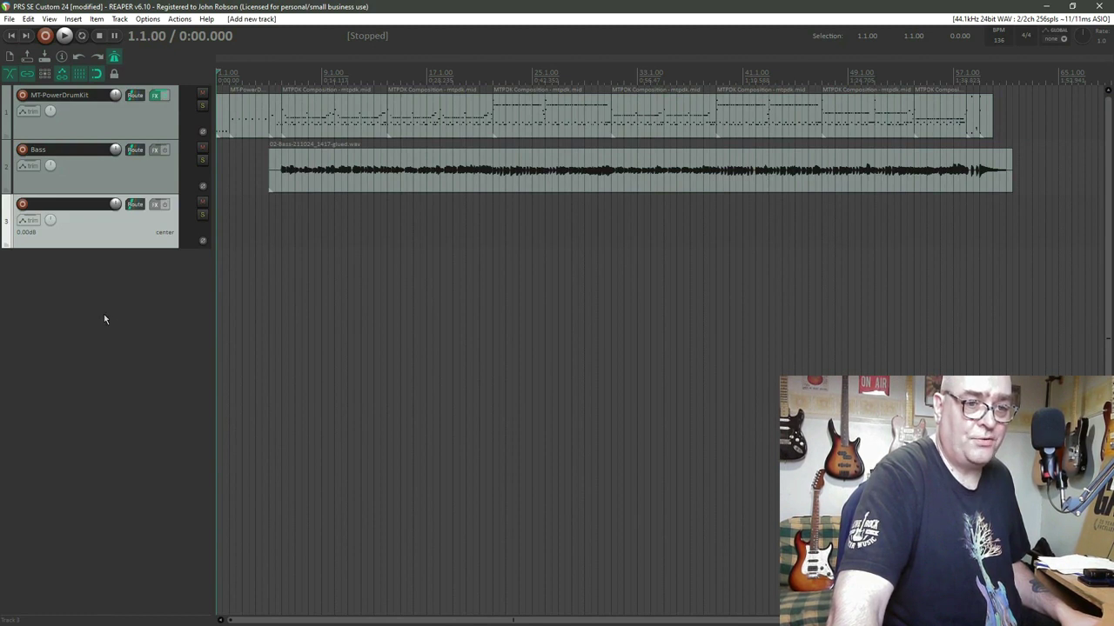
double_click(104, 315)
double_click(106, 367)
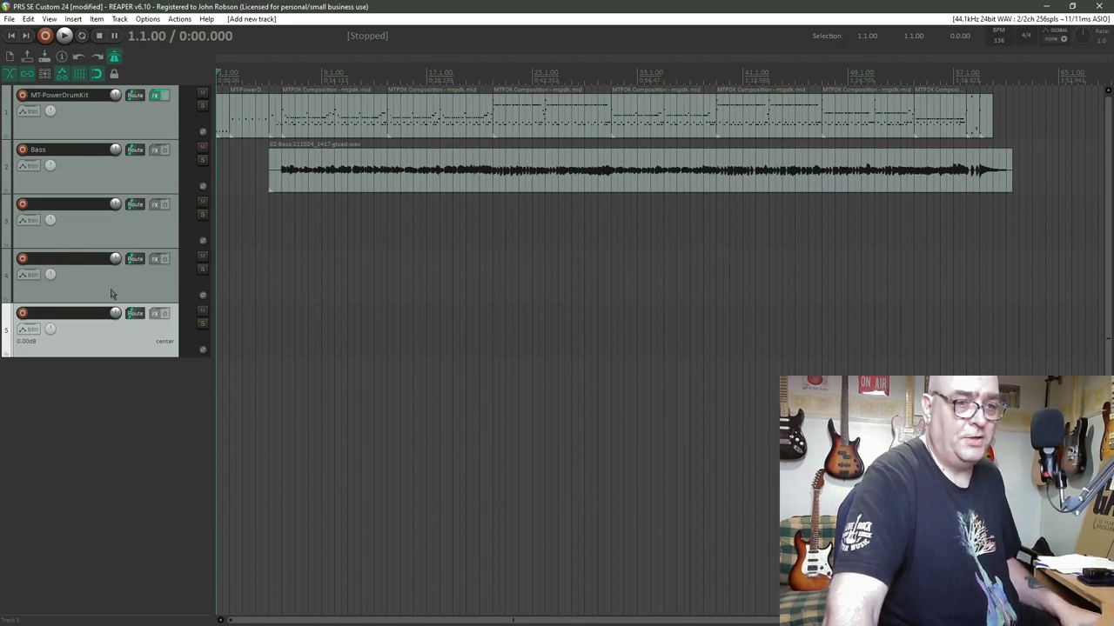
Step: Name track 3 Clean Chords and make it a folder containing the two empty tracks below it
double_click(64, 213)
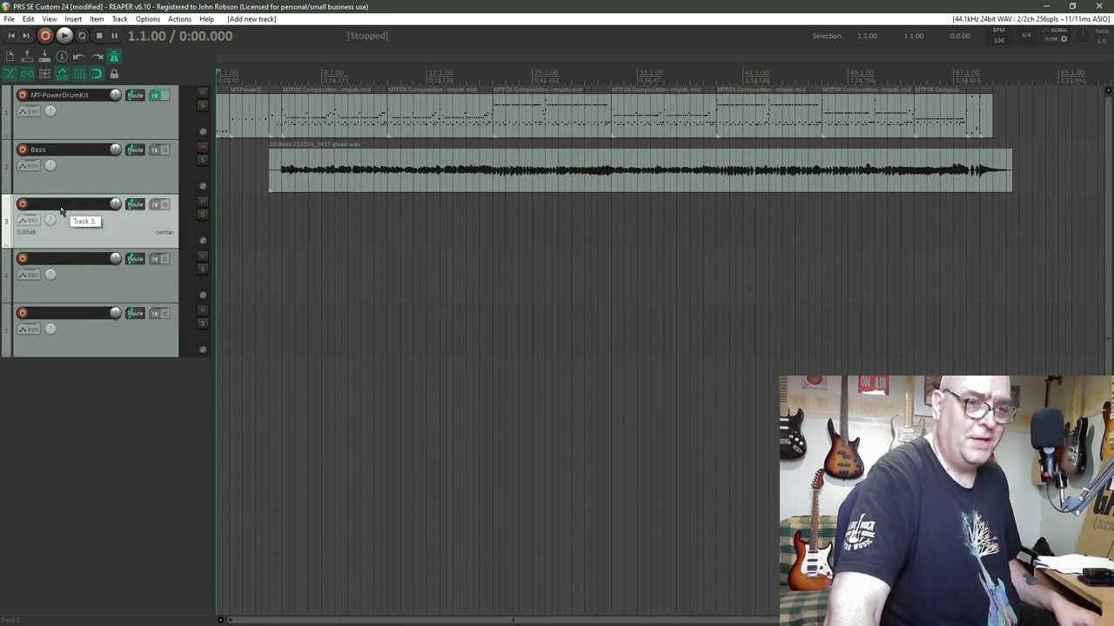
text(Clean Chords)
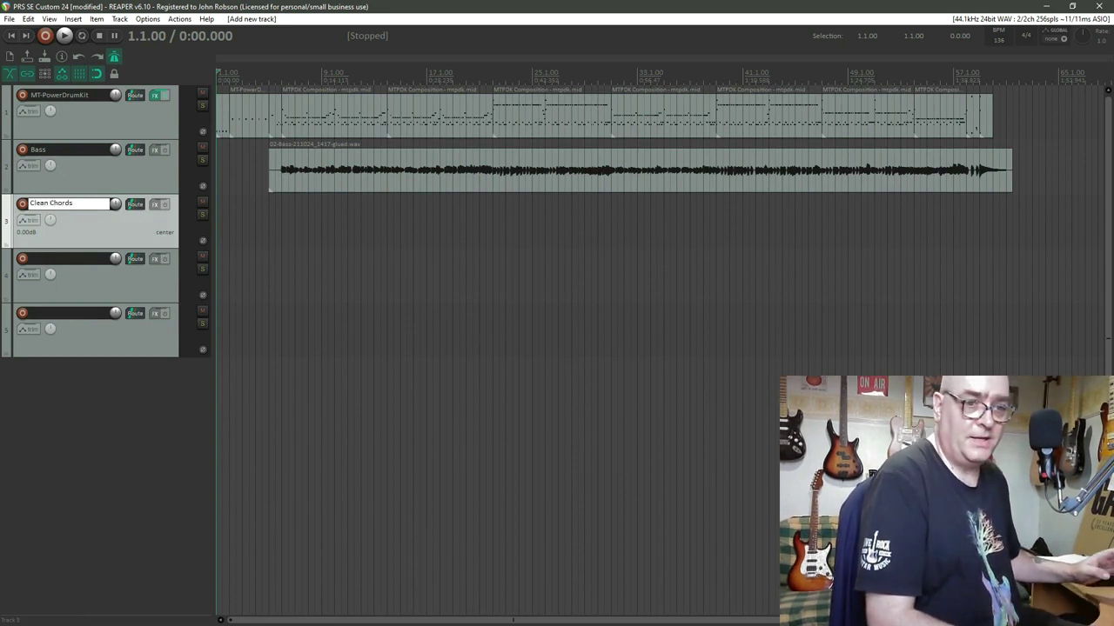
key(Return)
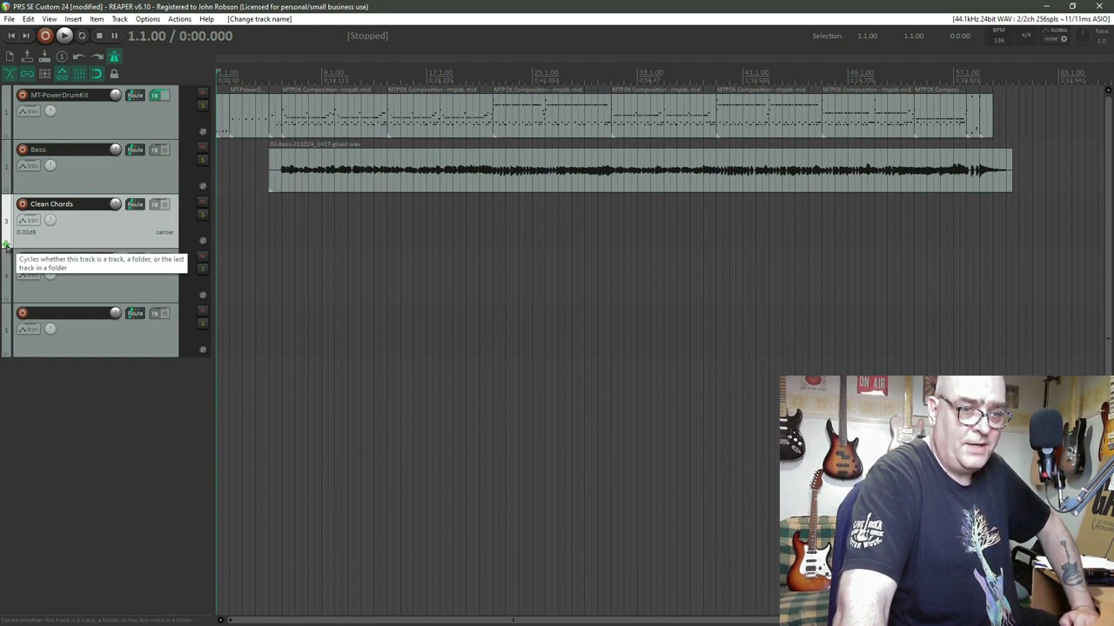
click(7, 247)
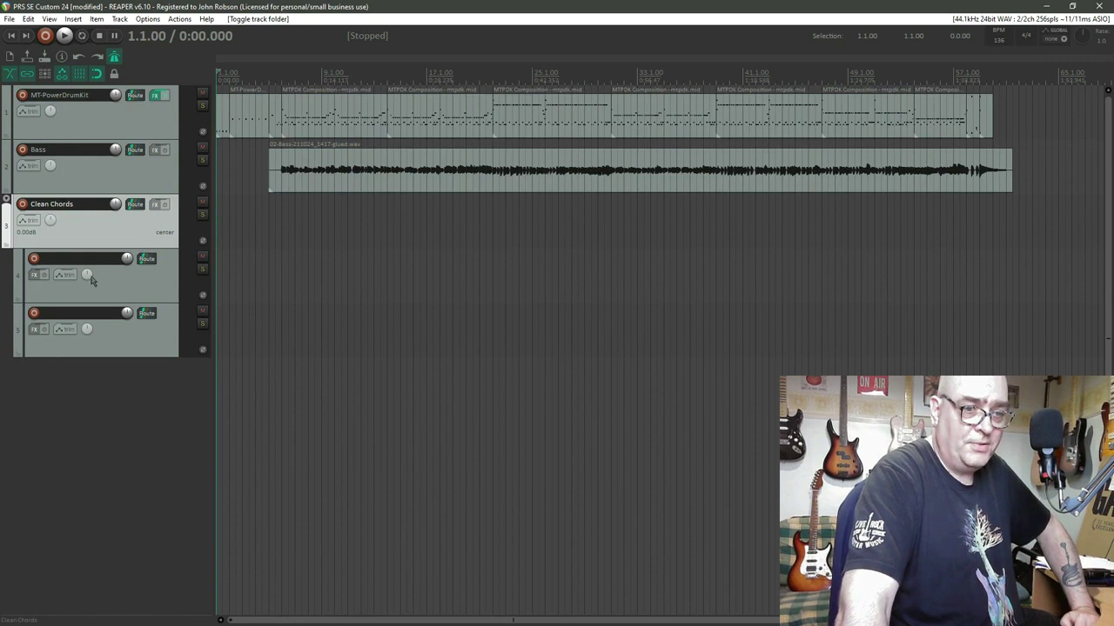
Step: Pan the two tracks inside Clean Chords to opposite sides, with track 4 at 100% left, and save the project
mouse_move(87, 275)
mouse_down()
mouse_move(87, 327)
mouse_move(87, 280)
mouse_up()
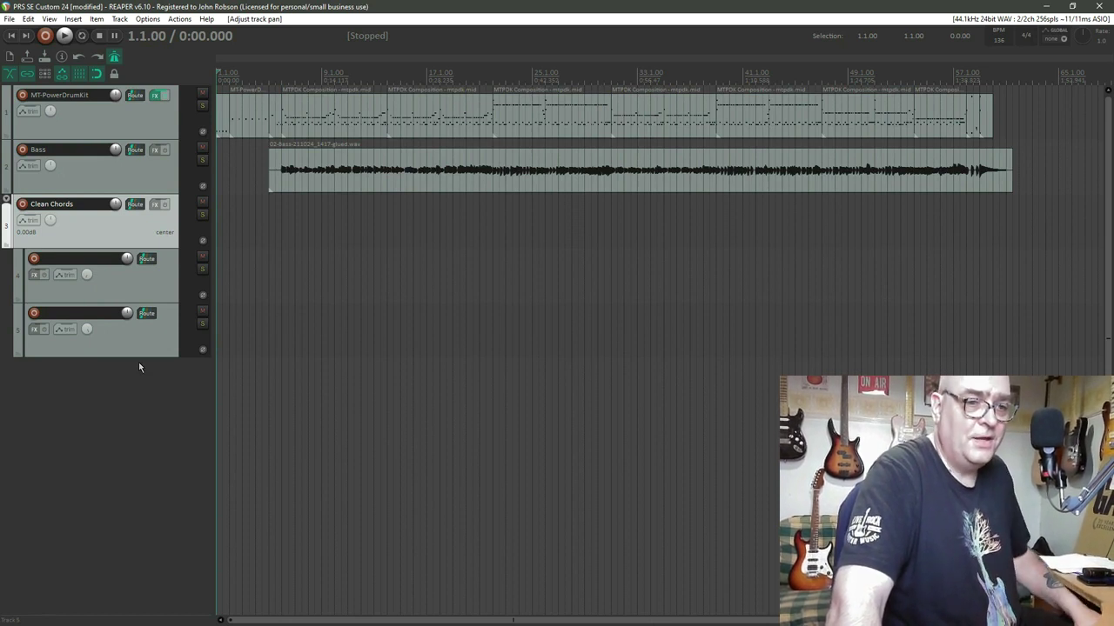
key(ctrl+s)
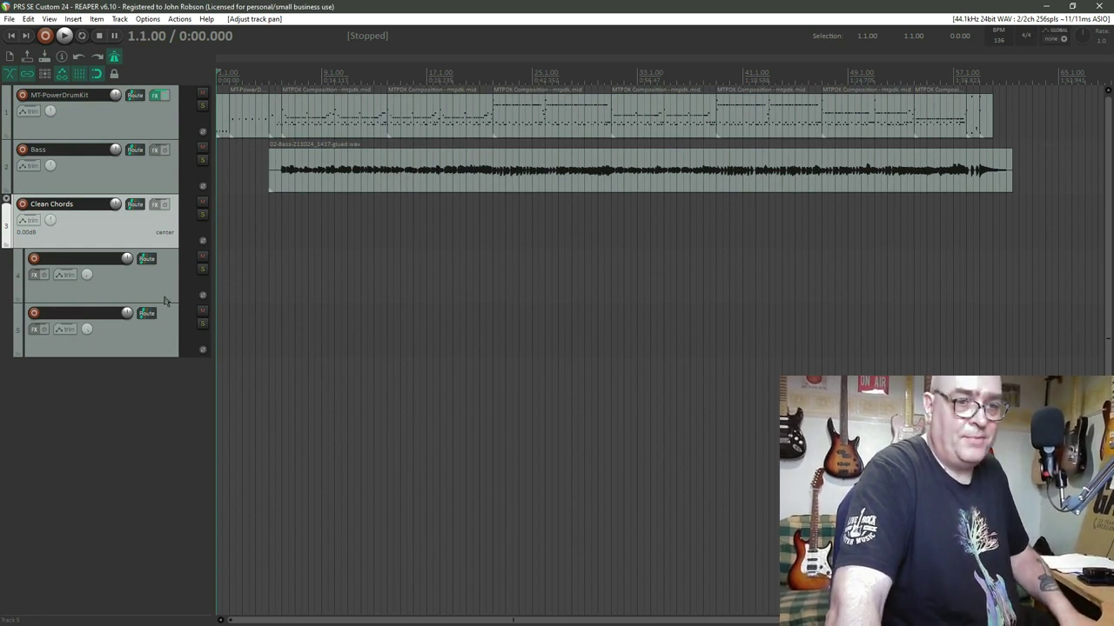
Step: Add the BC Free Amp (Blue Cat Audio) VST to the Clean Chords folder and move its window clear of the tracks
click(156, 205)
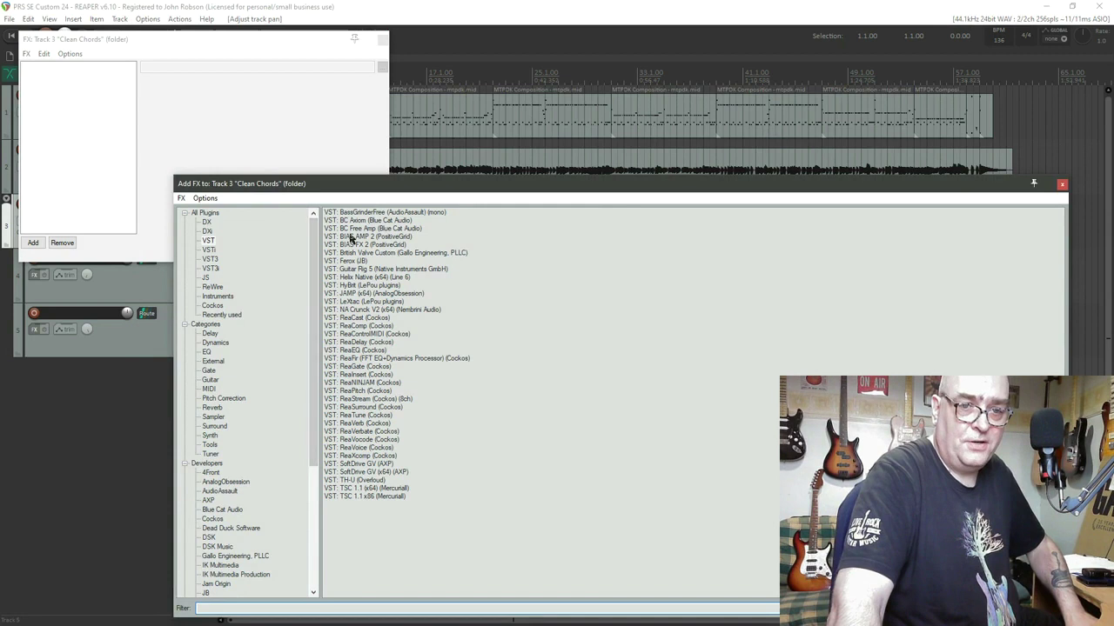
double_click(352, 229)
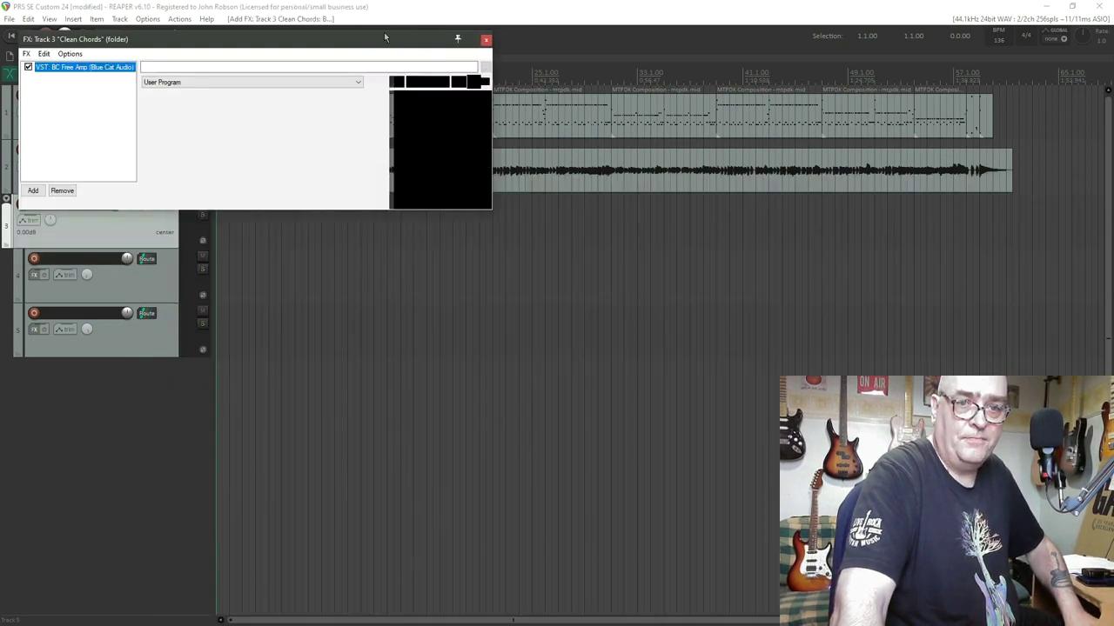
drag(224, 44, 307, 384)
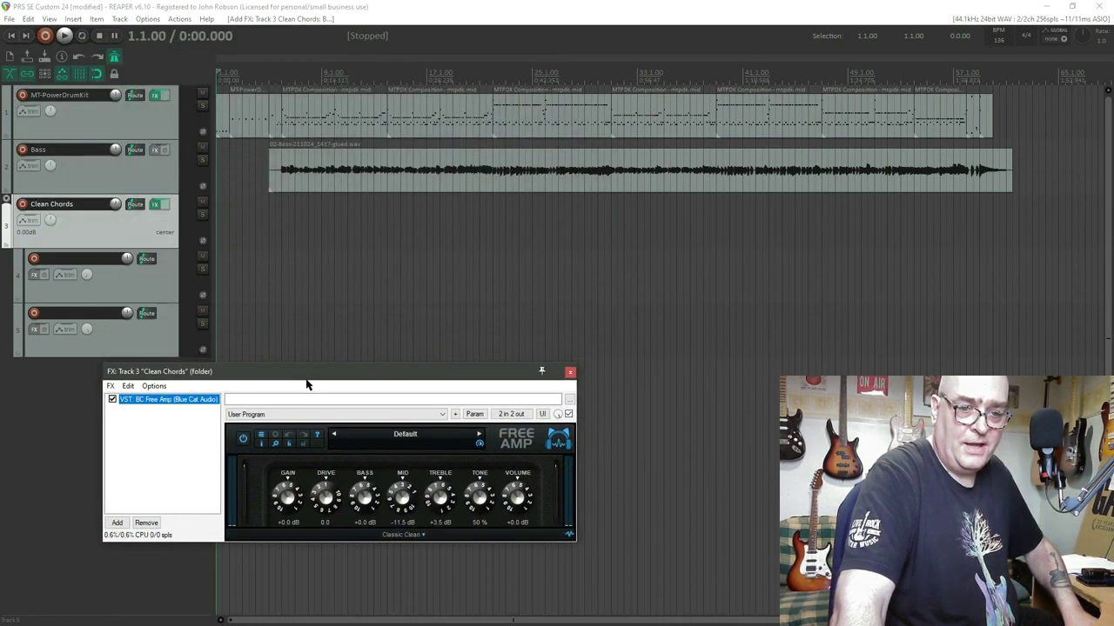
click(404, 435)
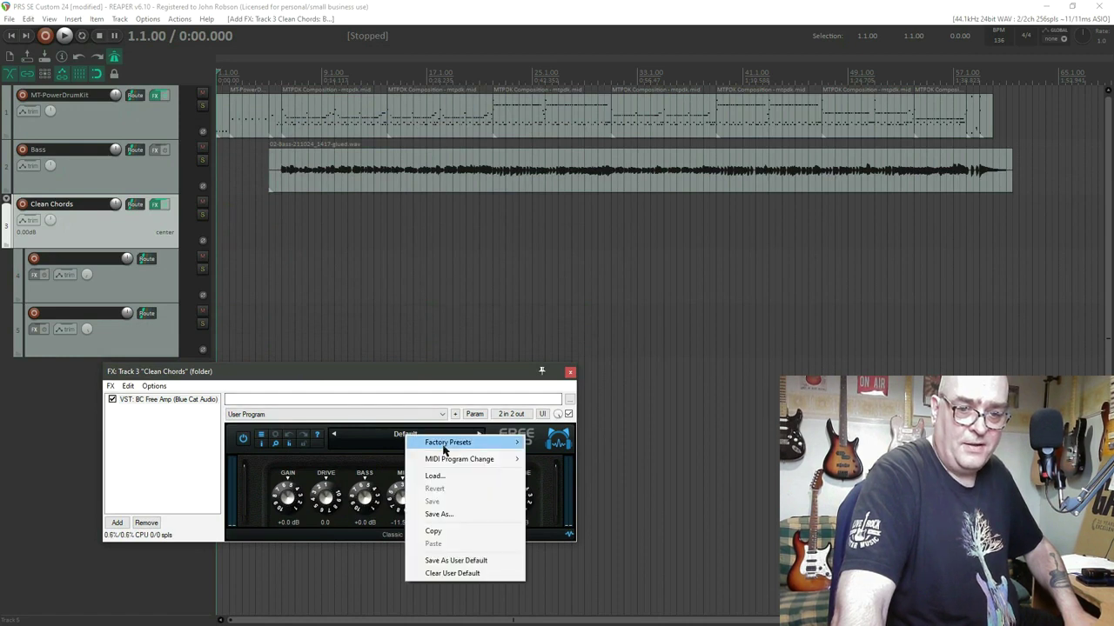
mouse_move(444, 448)
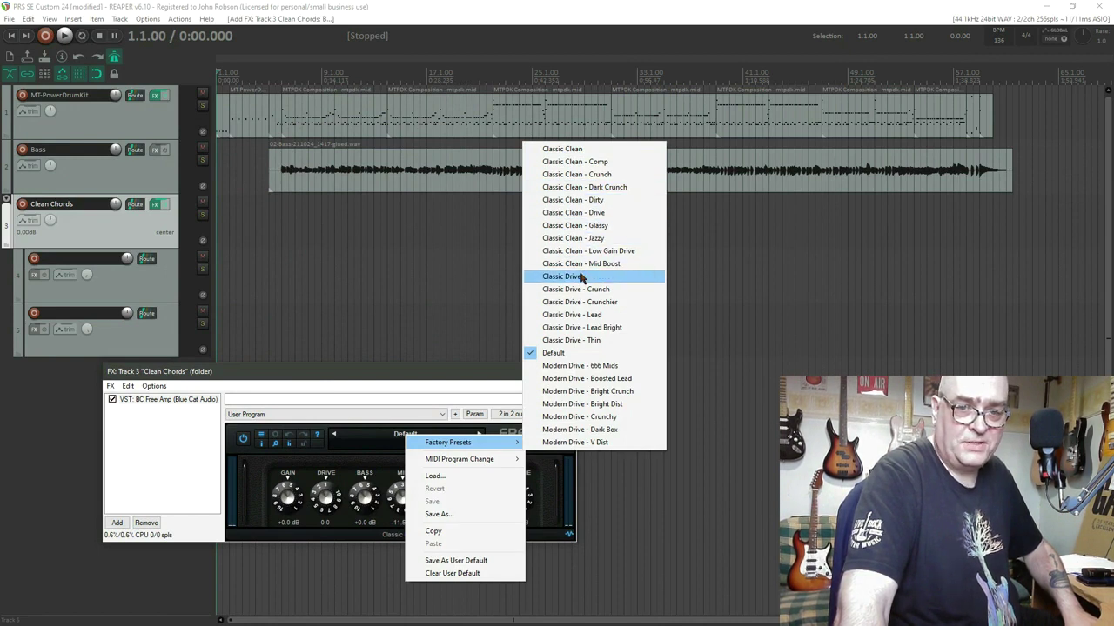
click(450, 379)
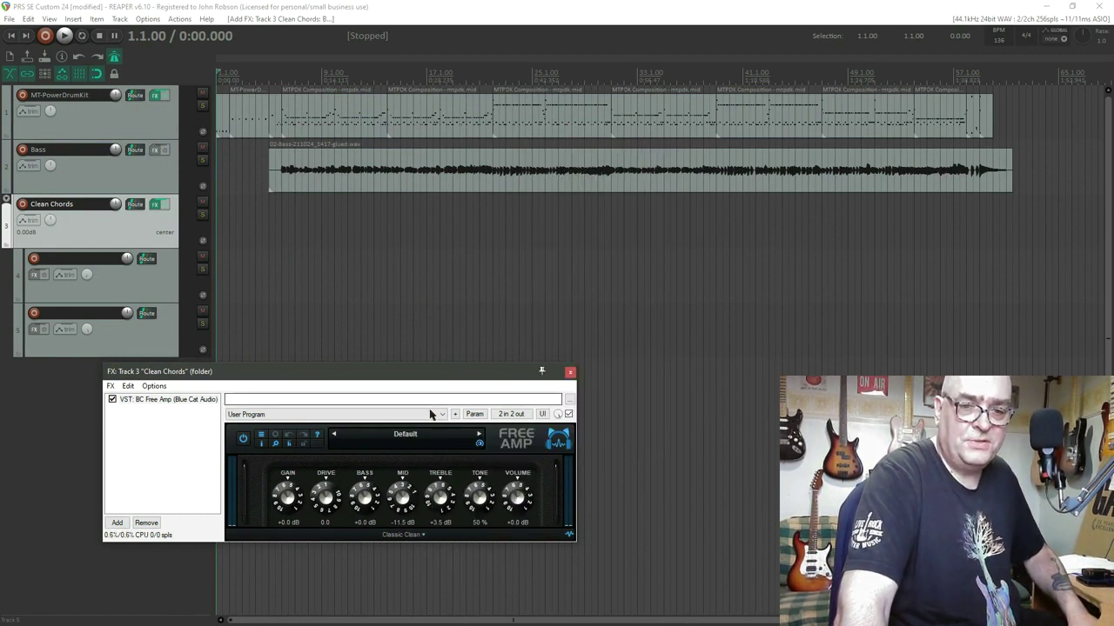
Step: Load the Classic Clean factory preset in BC Free Amp and close the Clean Chords effects window
click(424, 438)
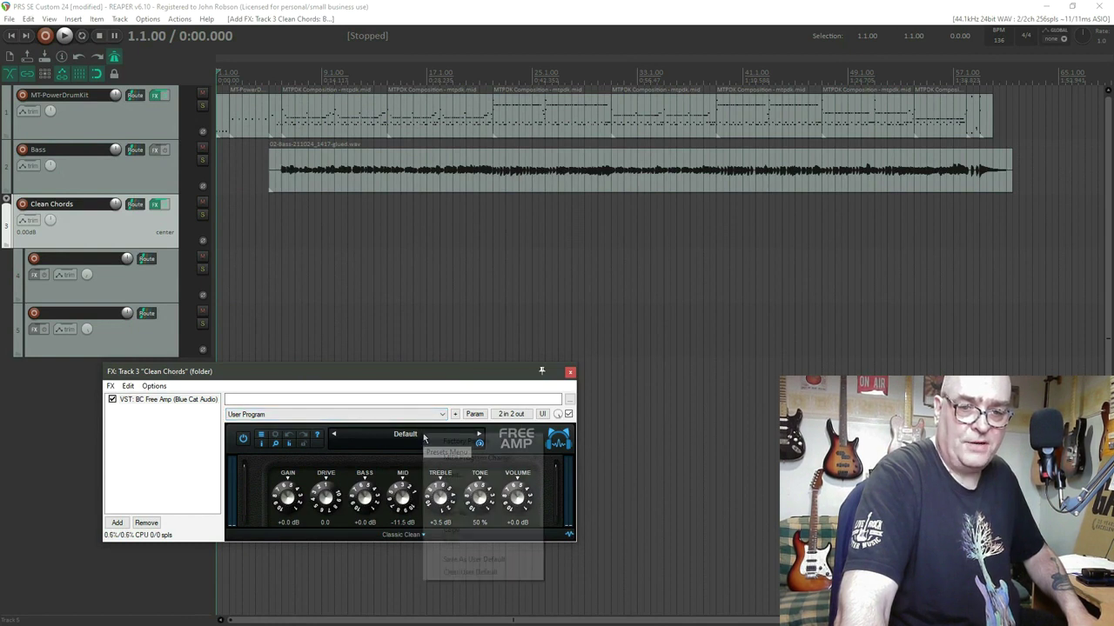
mouse_move(462, 443)
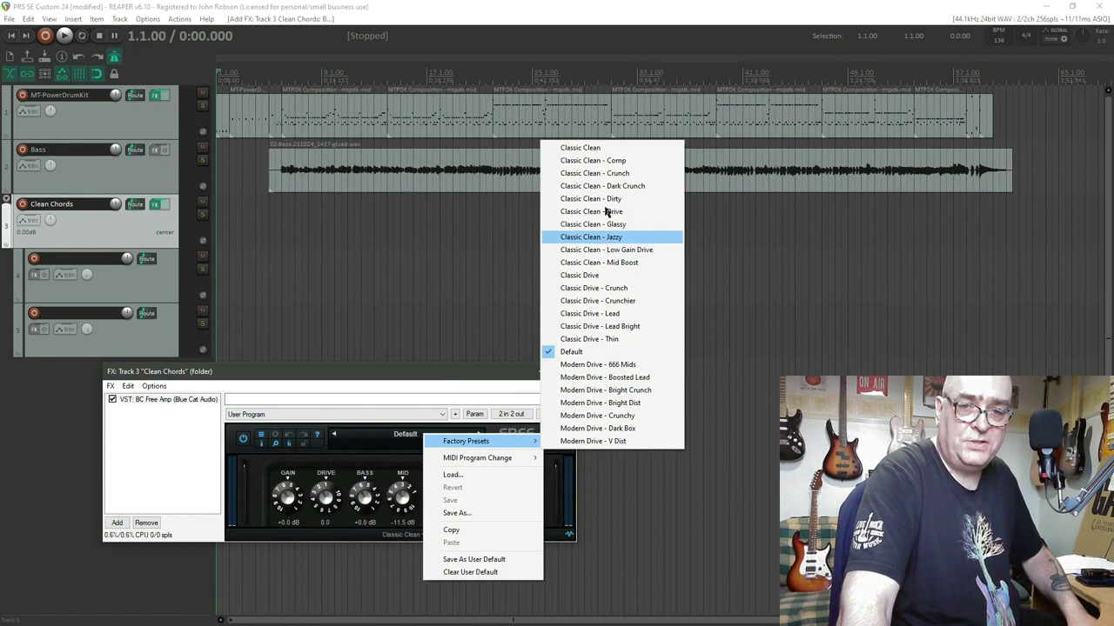
click(581, 148)
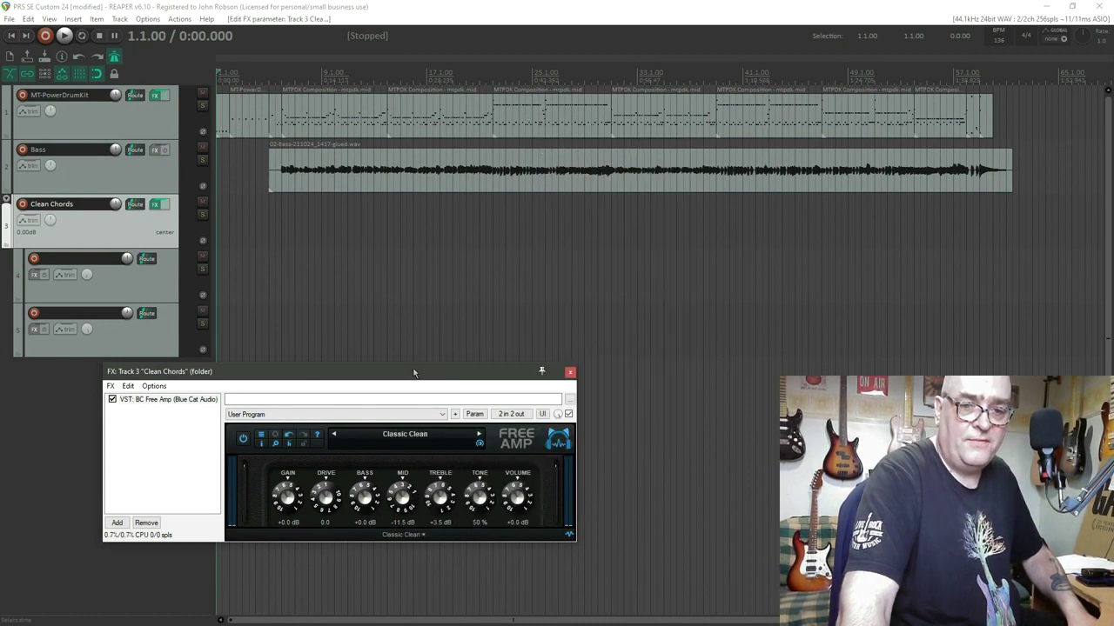
drag(413, 373, 454, 380)
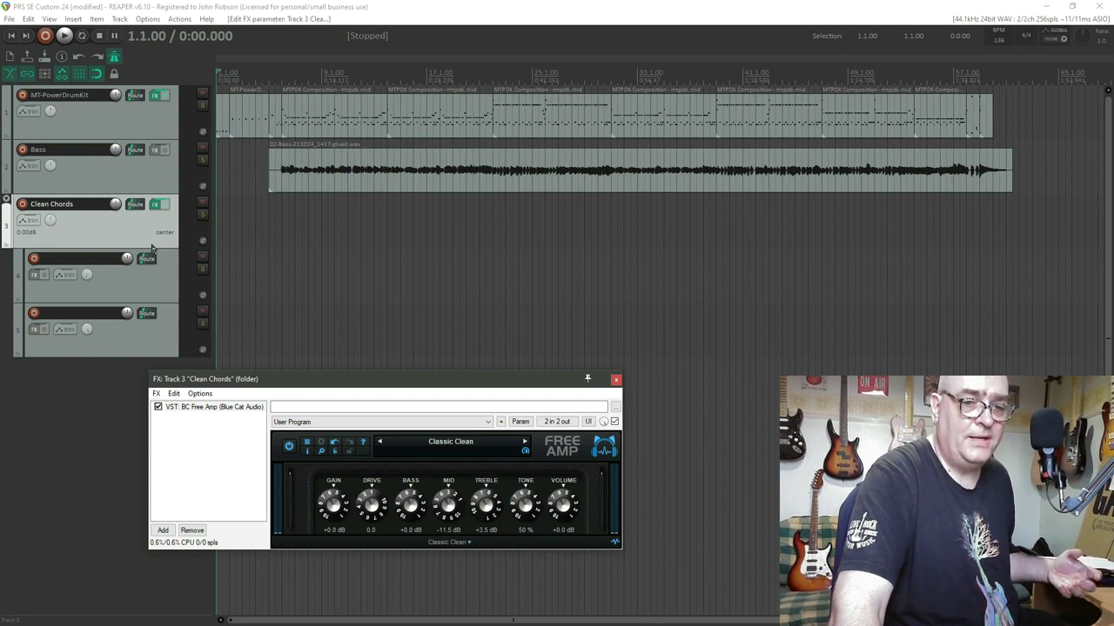
click(616, 381)
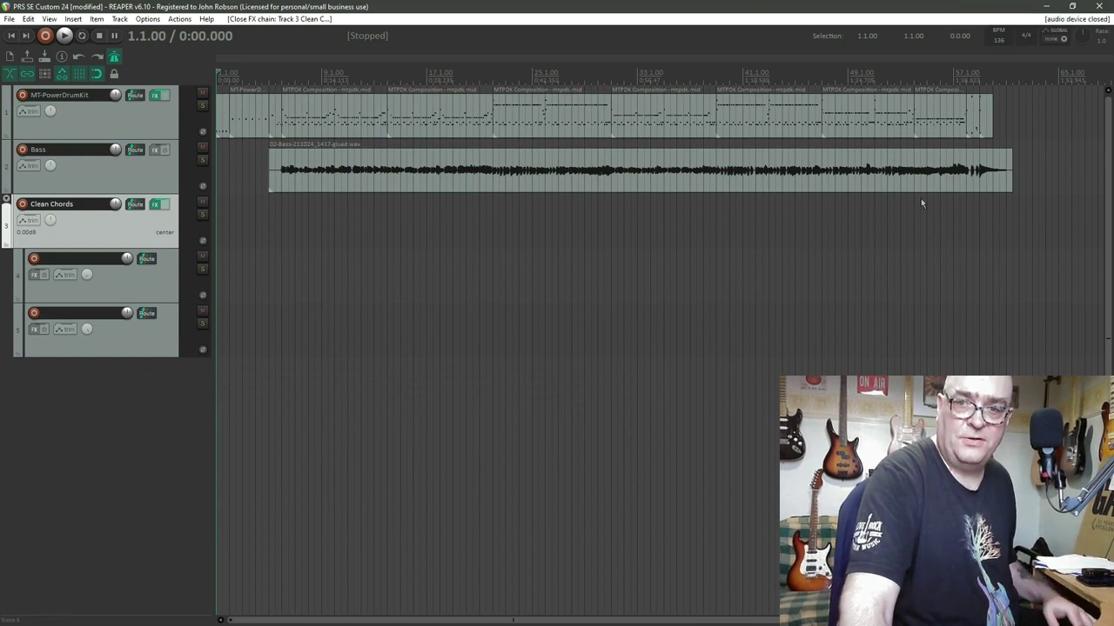
Step: Try an ASIO4ALL buffer size of 2048 samples, return it to 256 samples and close the audio device preferences
key(ctrl+p)
click(480, 337)
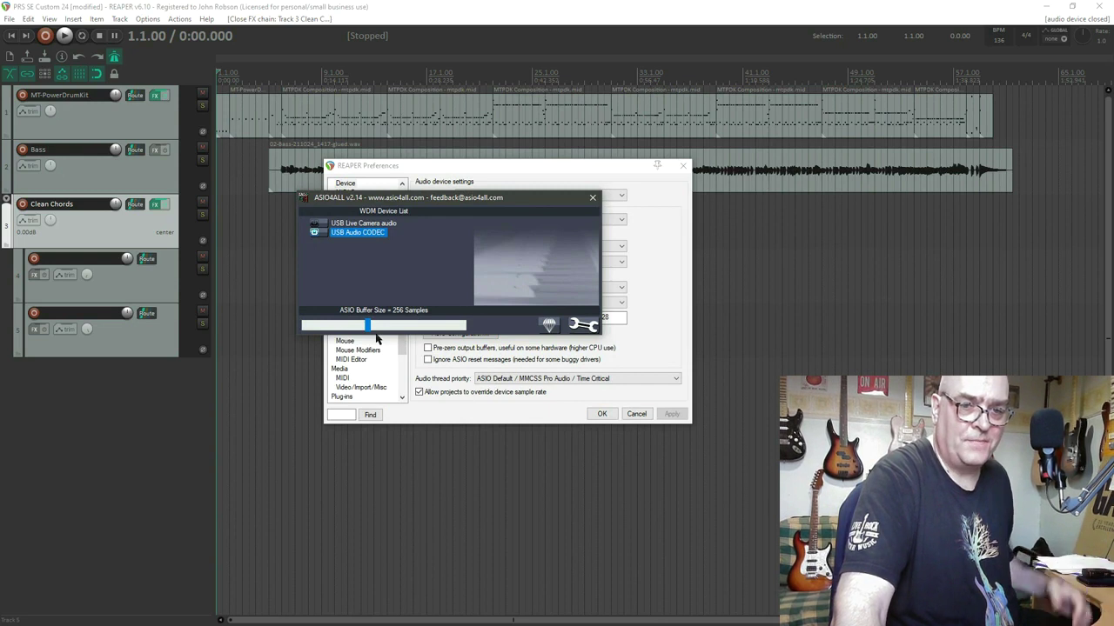
drag(366, 326, 505, 346)
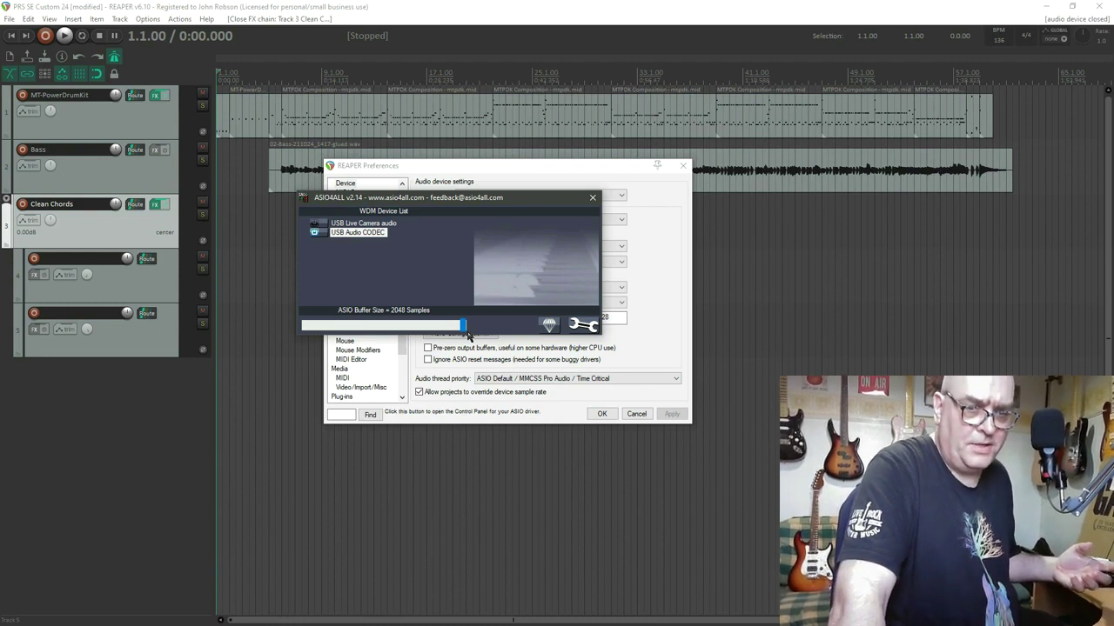
drag(468, 335, 369, 325)
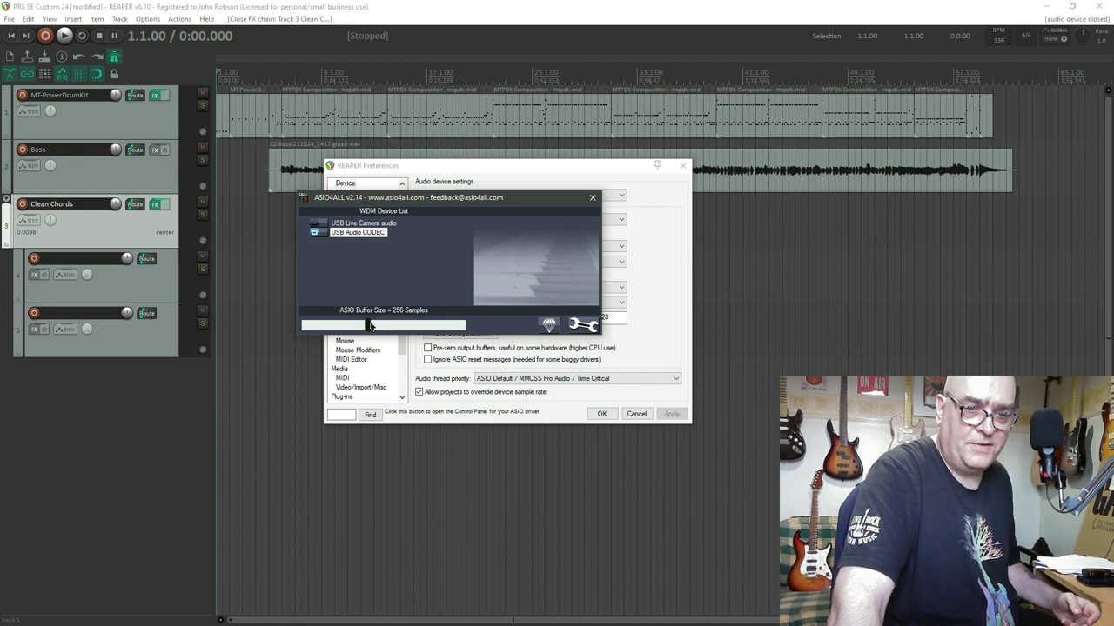
click(592, 199)
click(683, 166)
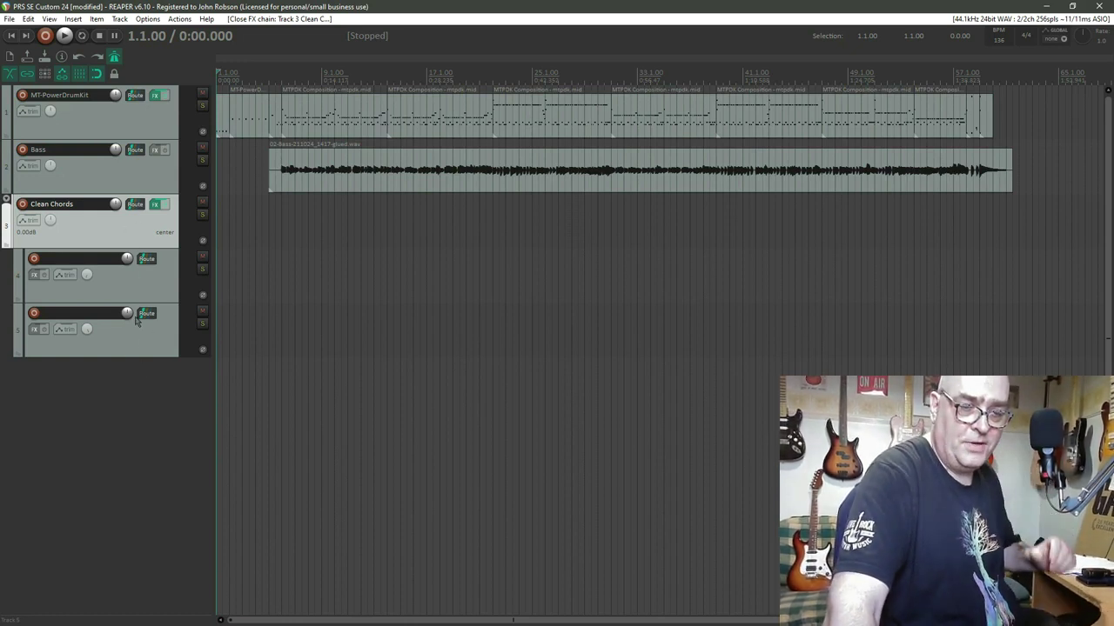
Step: Arm track 4, record the left clean guitar part from the project start, and disarm the track when the take ends
click(34, 259)
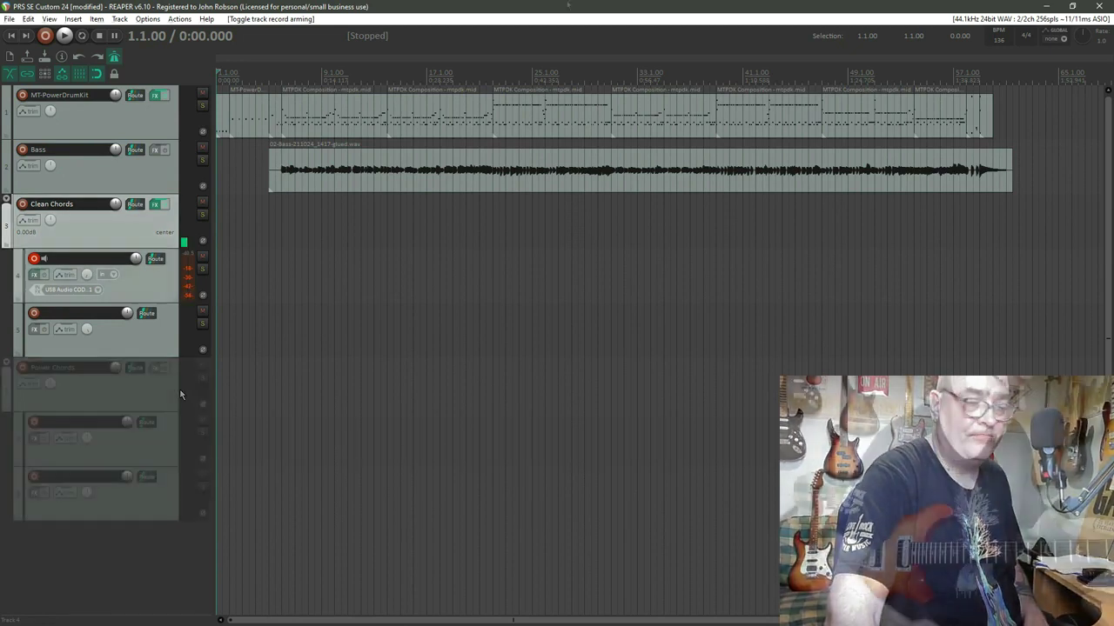
key(ctrl+r)
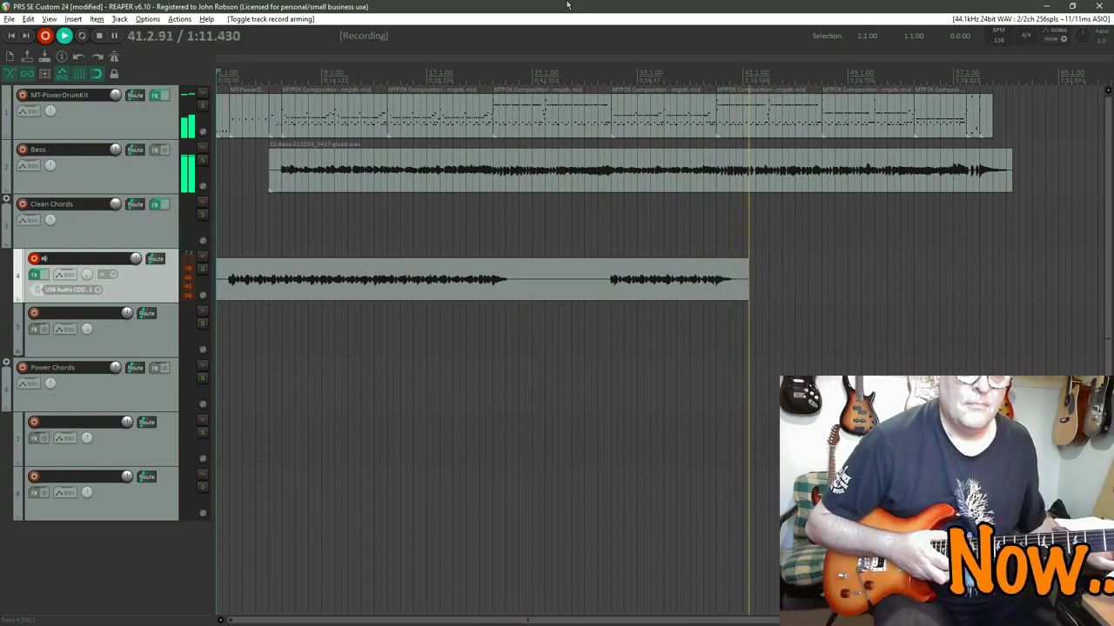
key(space)
click(34, 258)
Step: Arm track 5 and record the right-channel clean guitar part from the project start
click(34, 313)
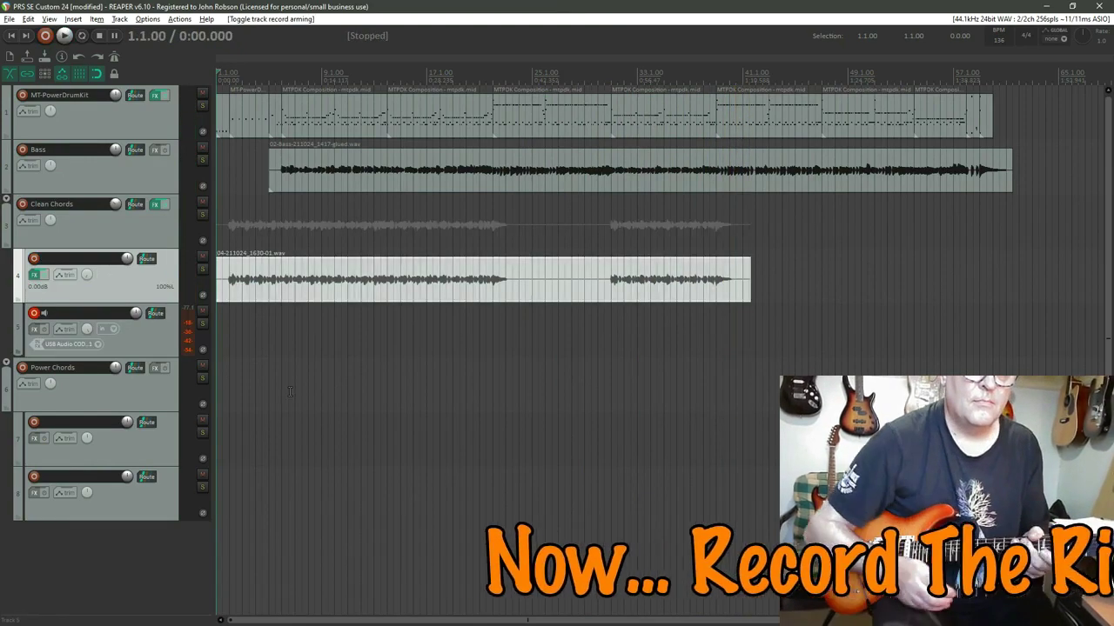
key(ctrl+r)
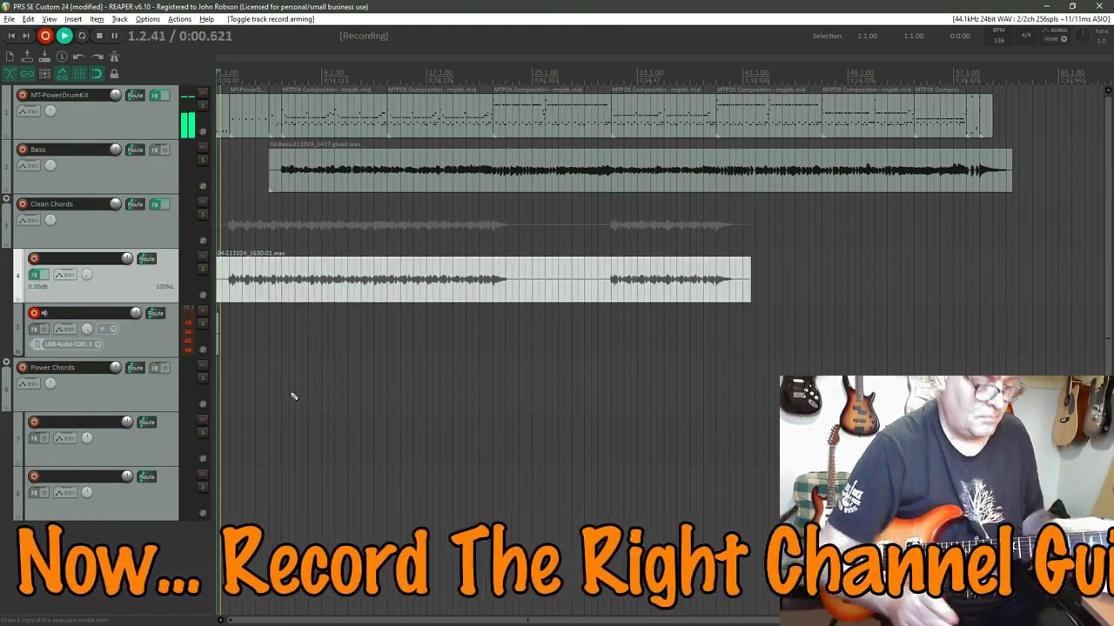
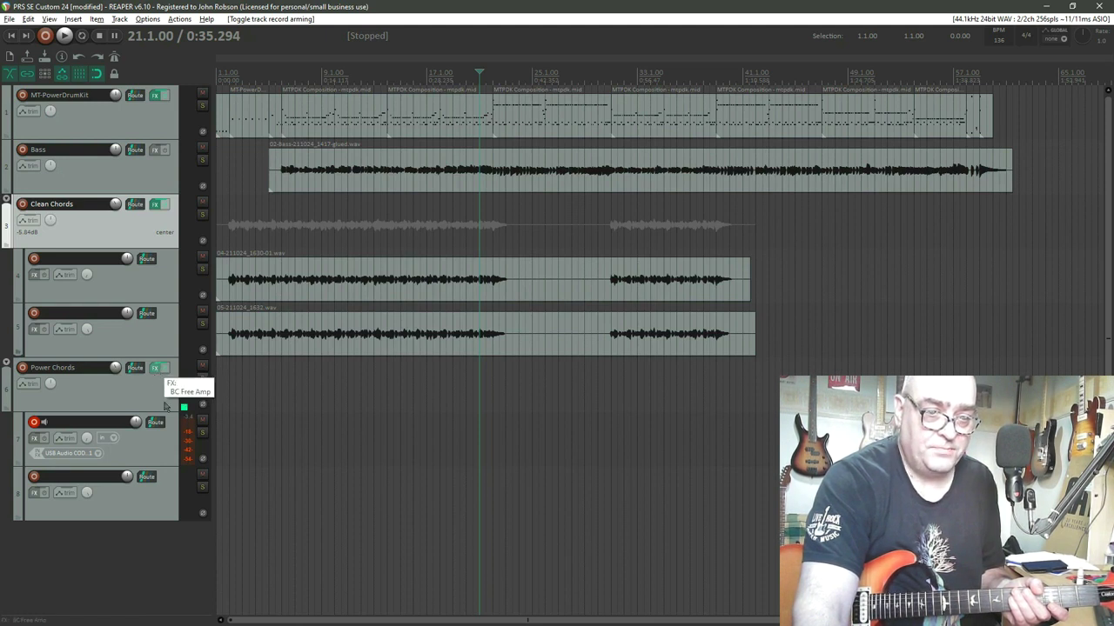
Step: Check the BC Free Amp settings on the Power Chords folder and record a power chord take on track 7 from bar 21
click(155, 368)
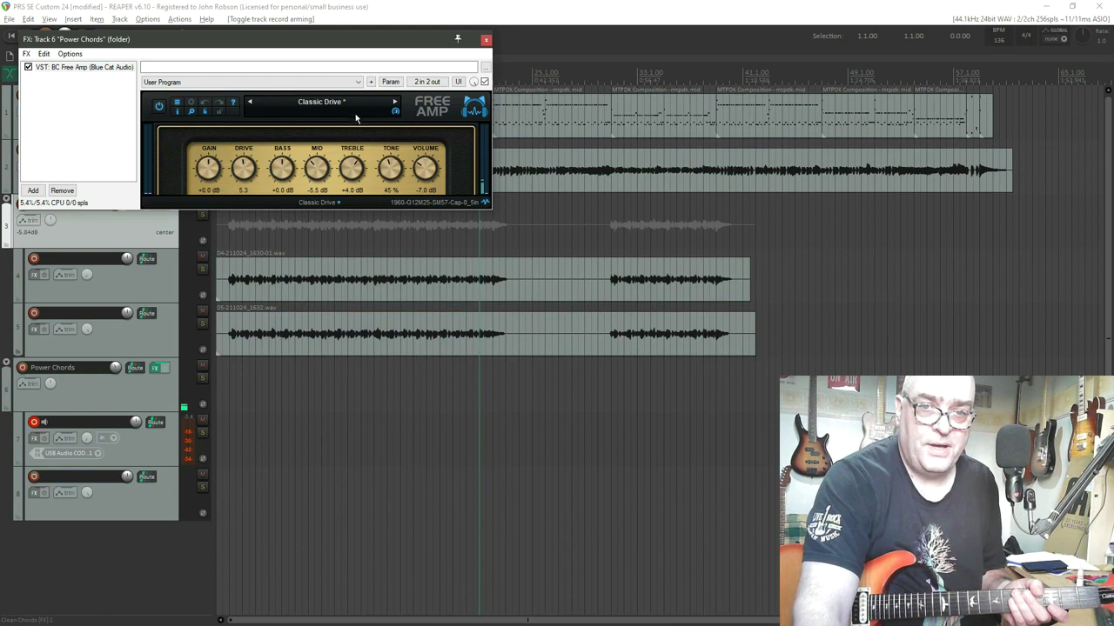
click(485, 41)
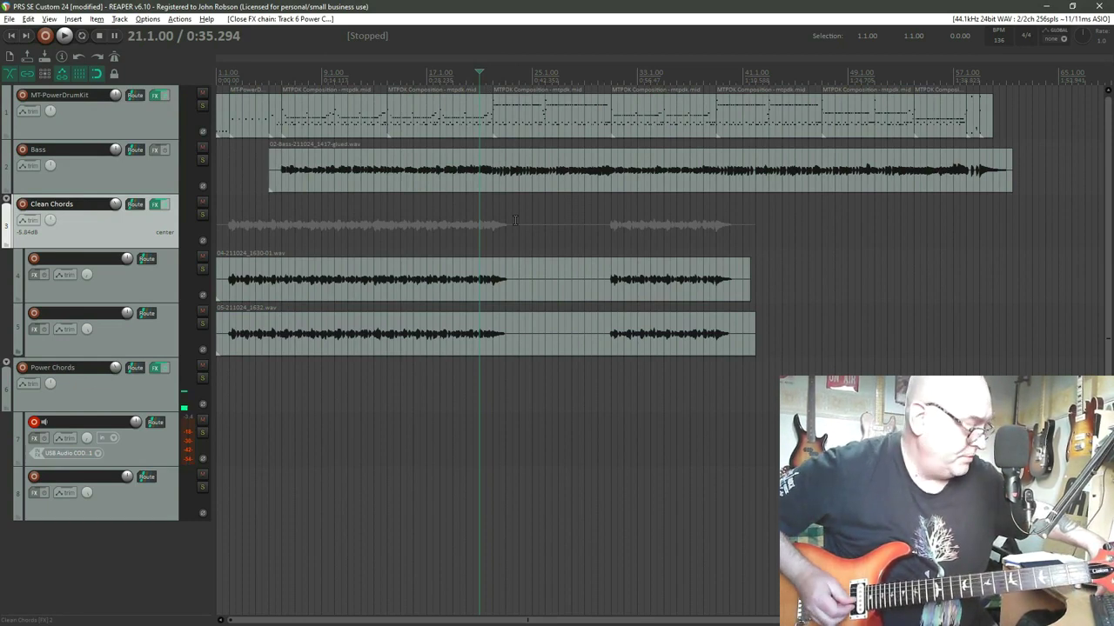
key(ctrl+r)
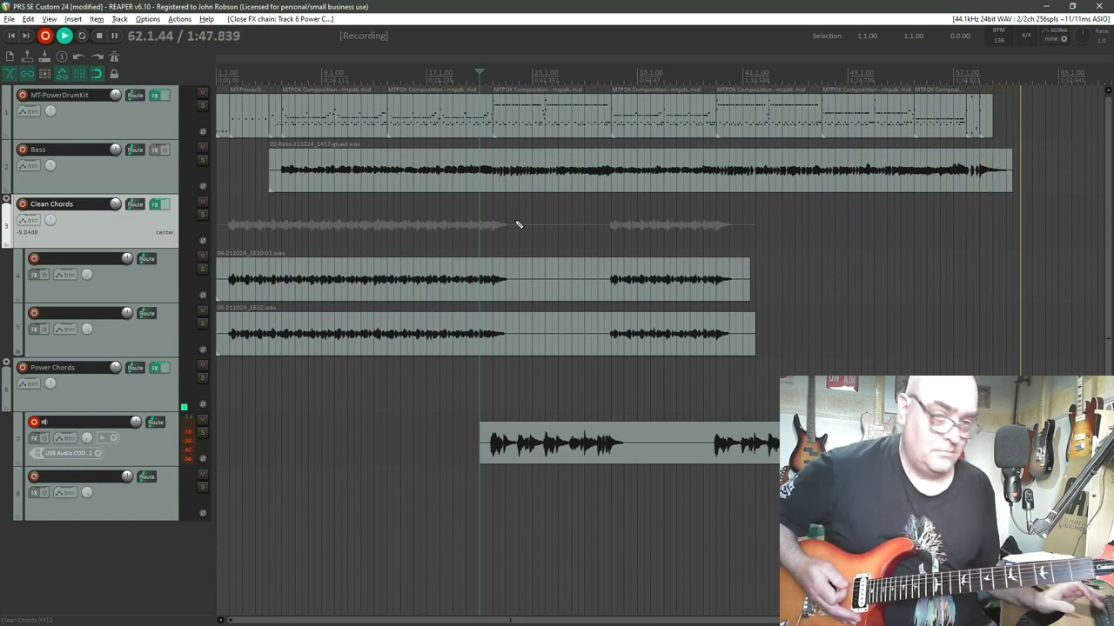
key(space)
click(33, 422)
Step: Arm track 8, record the second power chord take from bar 21, and stop recording after the song ends
click(34, 476)
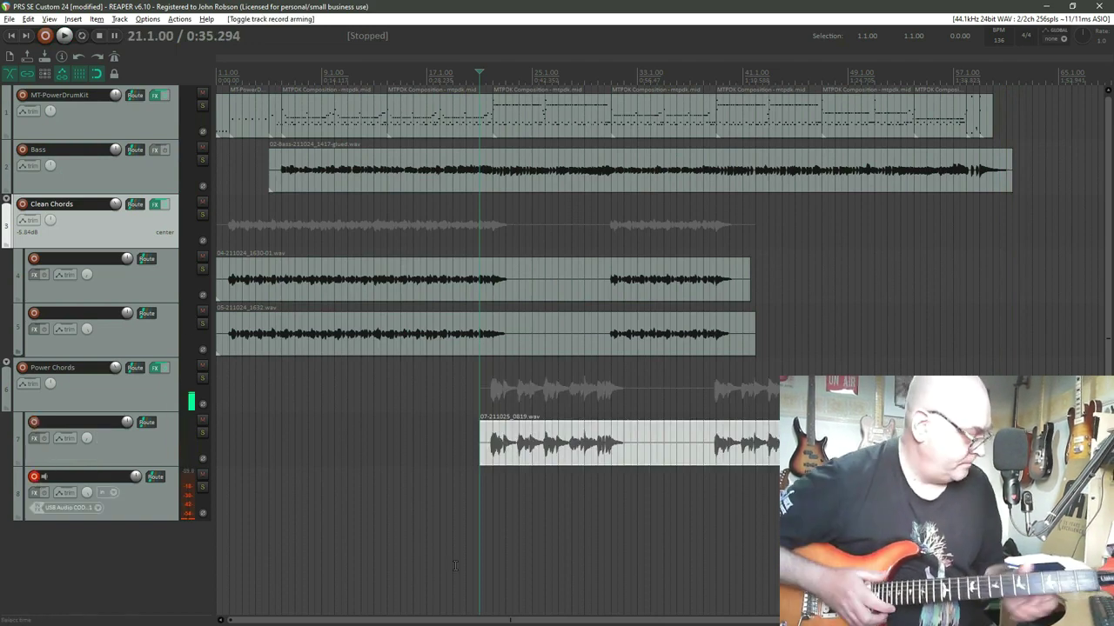
key(ctrl+r)
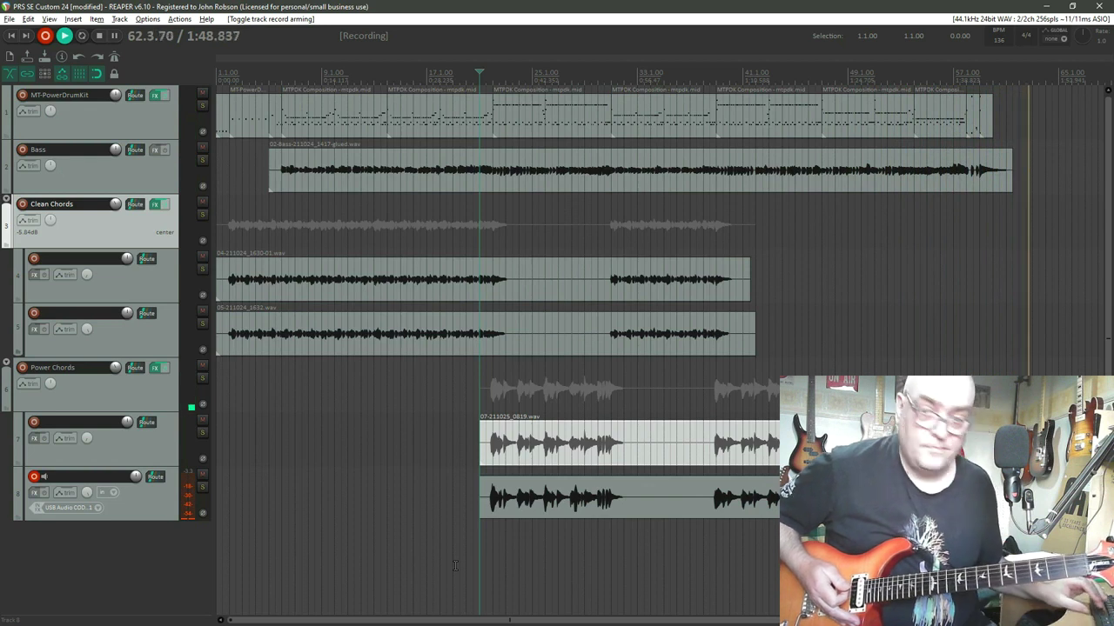
key(space)
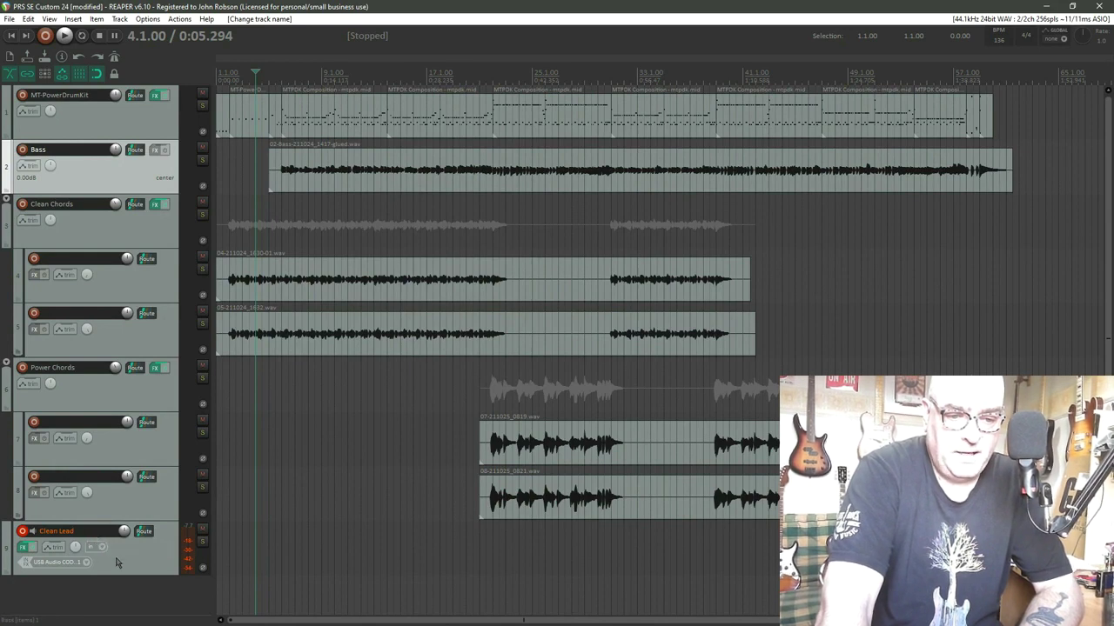
Step: Check the Guitar Rig 5 Country Twang Clean preset on the Clean Lead track and record the clean lead part from bar 4
click(37, 550)
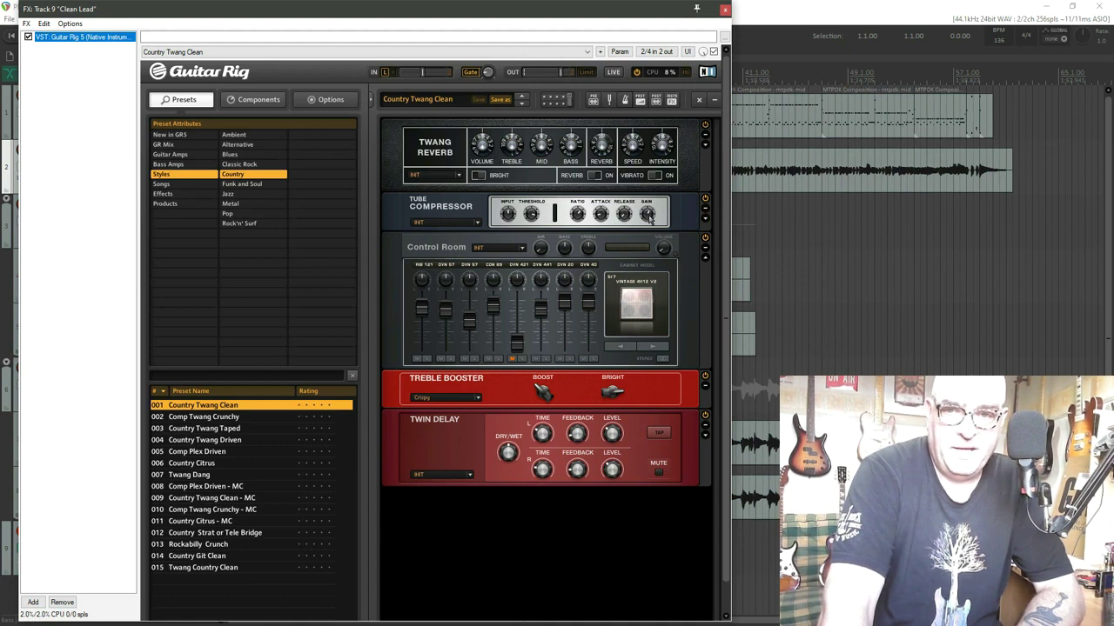
click(726, 13)
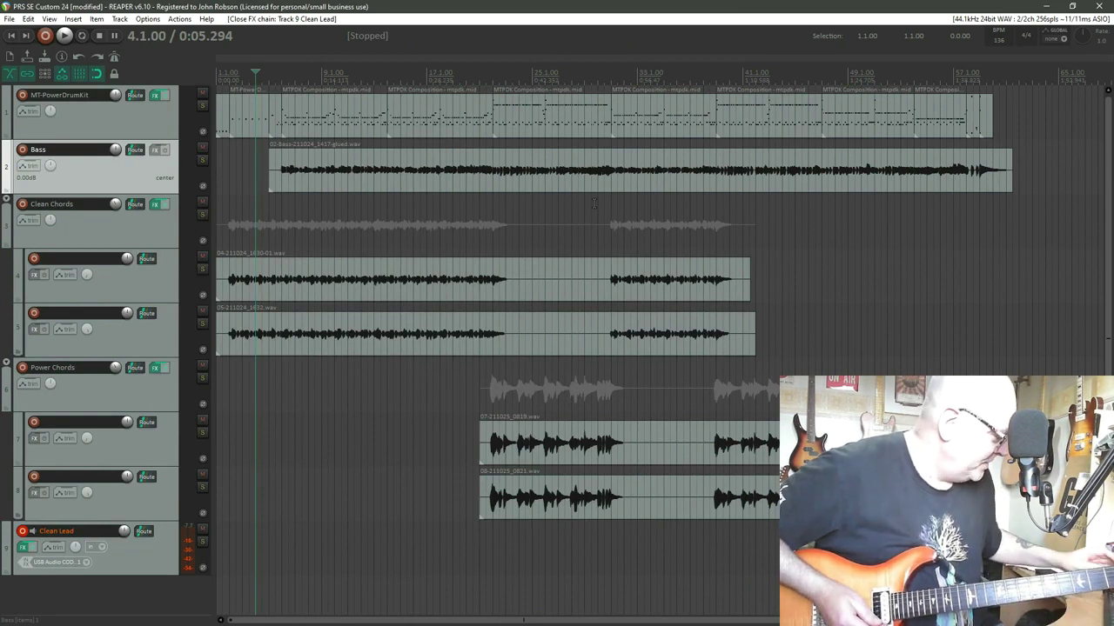
key(ctrl+r)
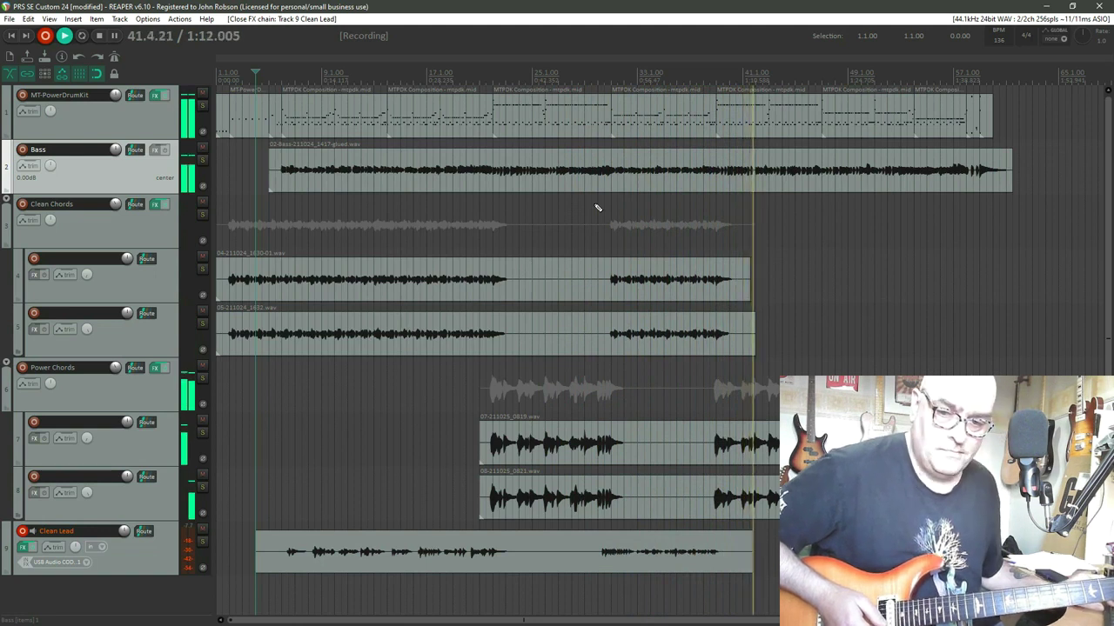
key(space)
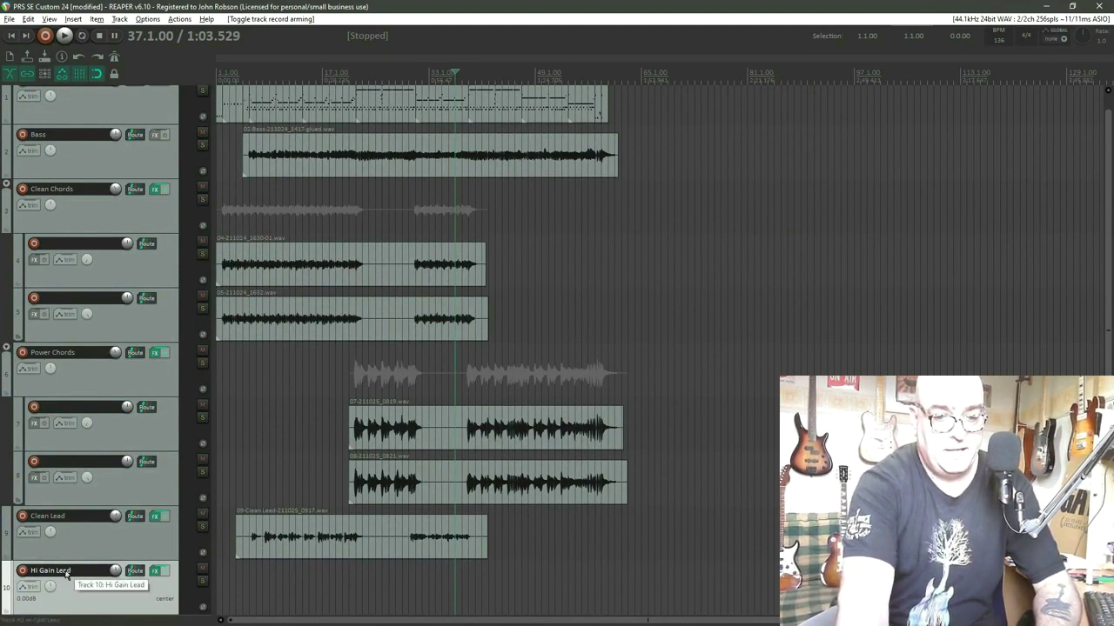
Step: Check the BC Free Amp and TSC pedal settings on Hi Gain Lead, arm the track and record the lead from bar 37
click(157, 572)
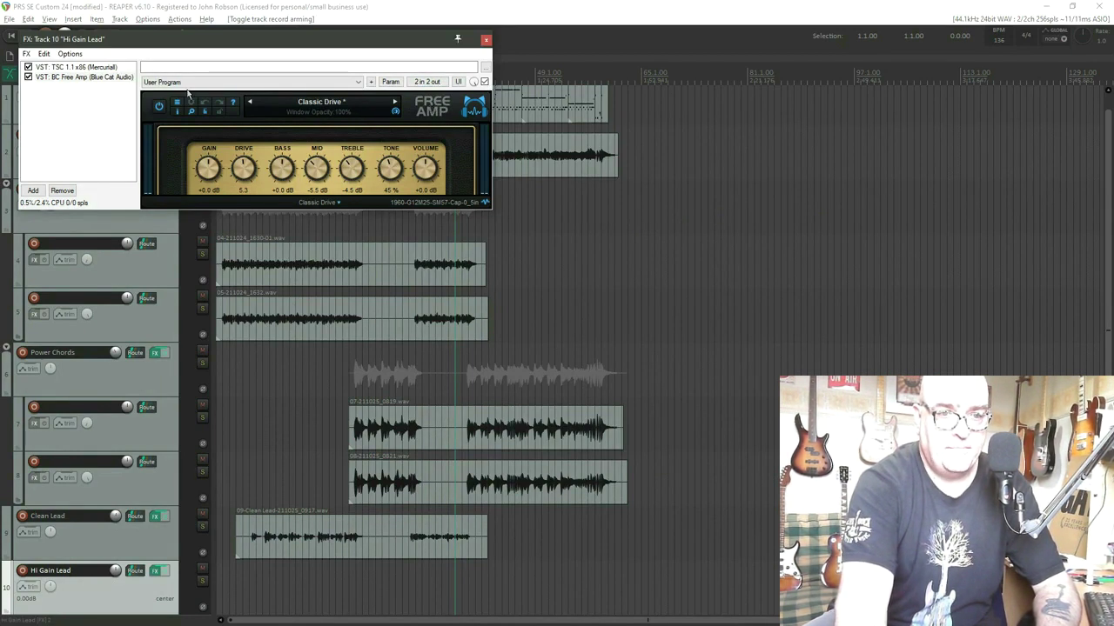
click(111, 70)
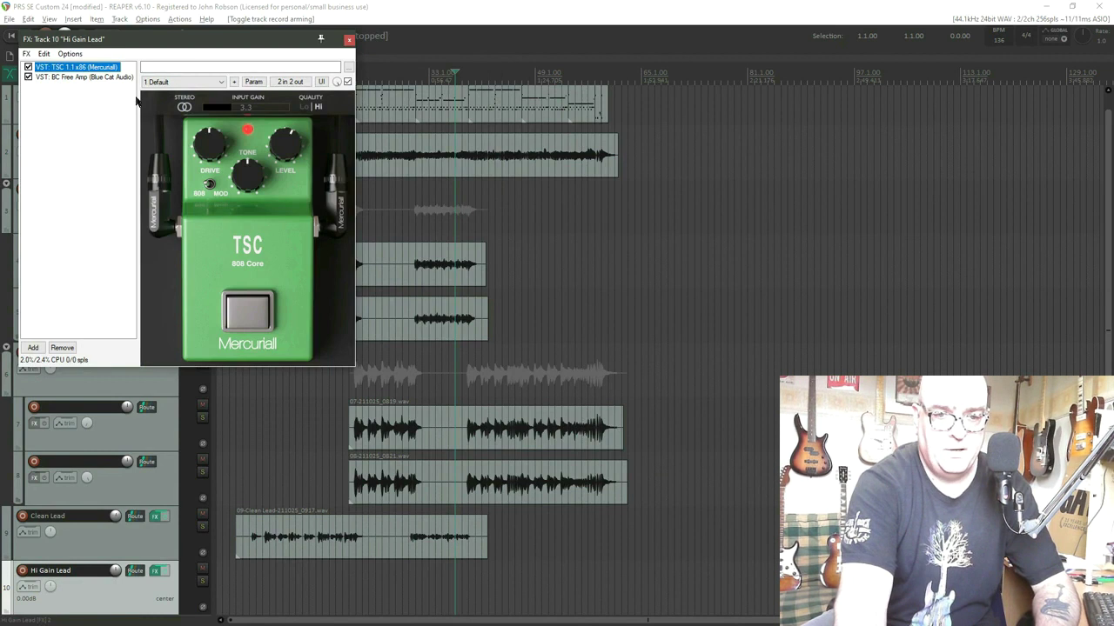
click(348, 41)
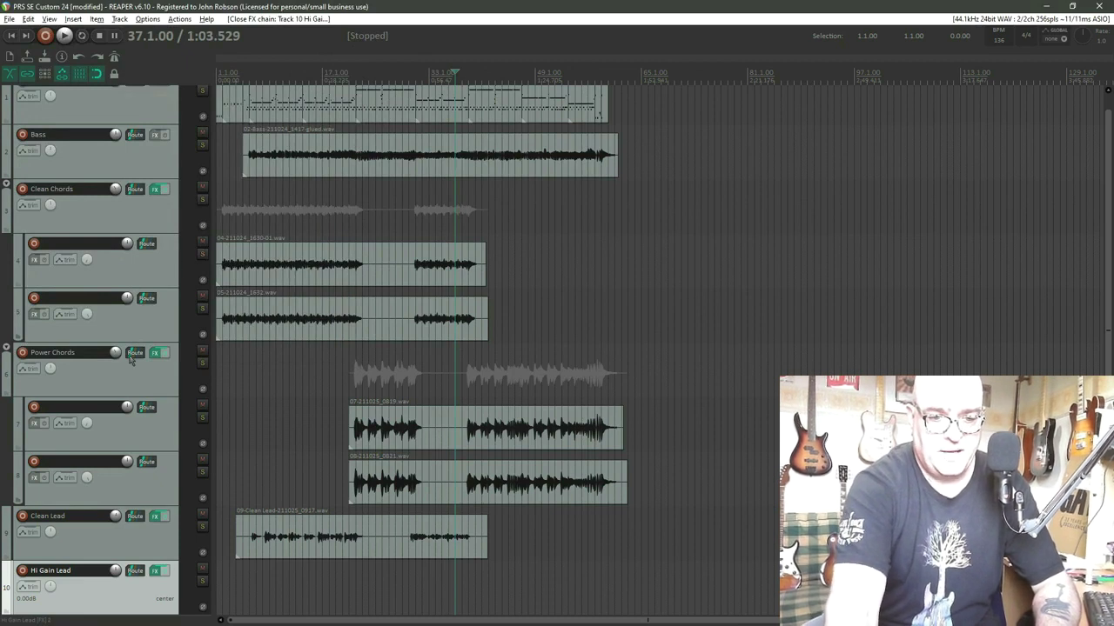
click(23, 571)
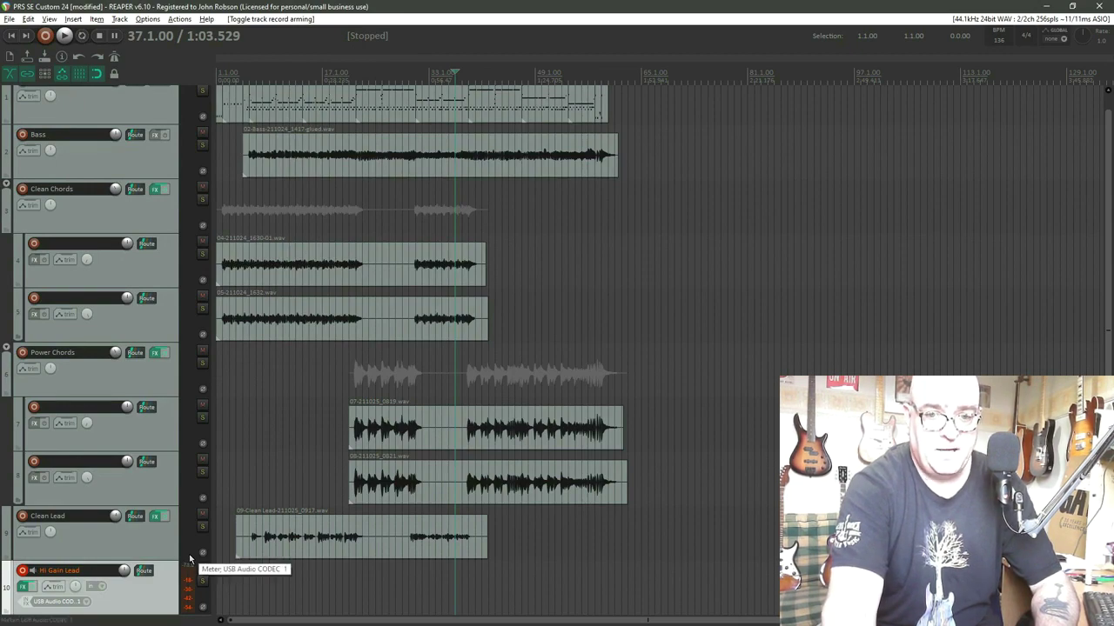
key(ctrl+r)
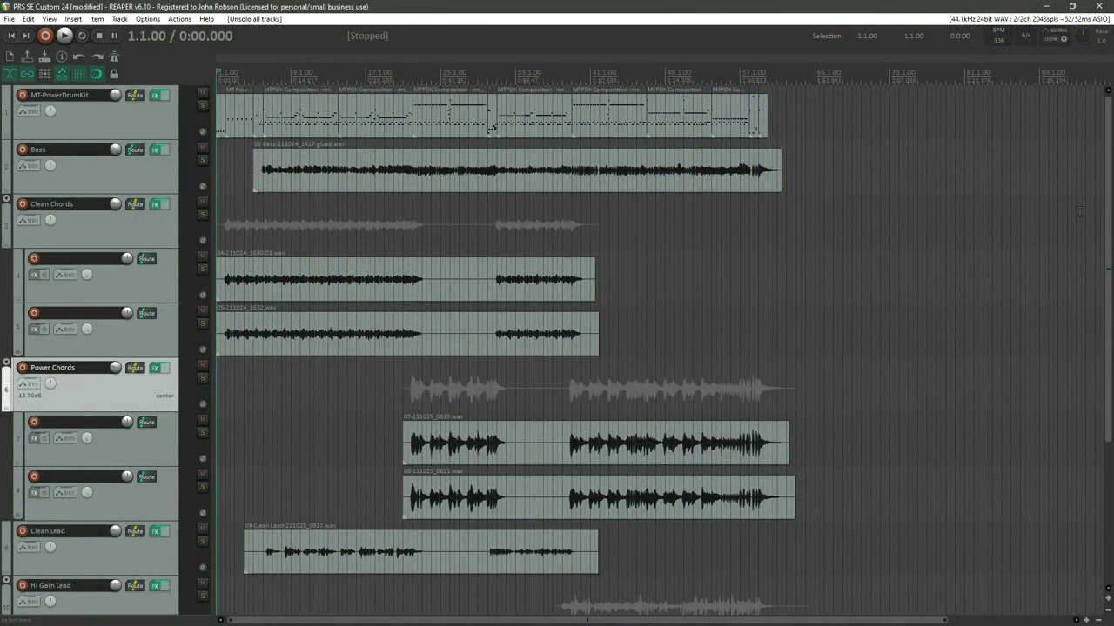
Step: Show the mixer and examine the ReaVerb settings on the REV track
drag(1107, 193, 1084, 207)
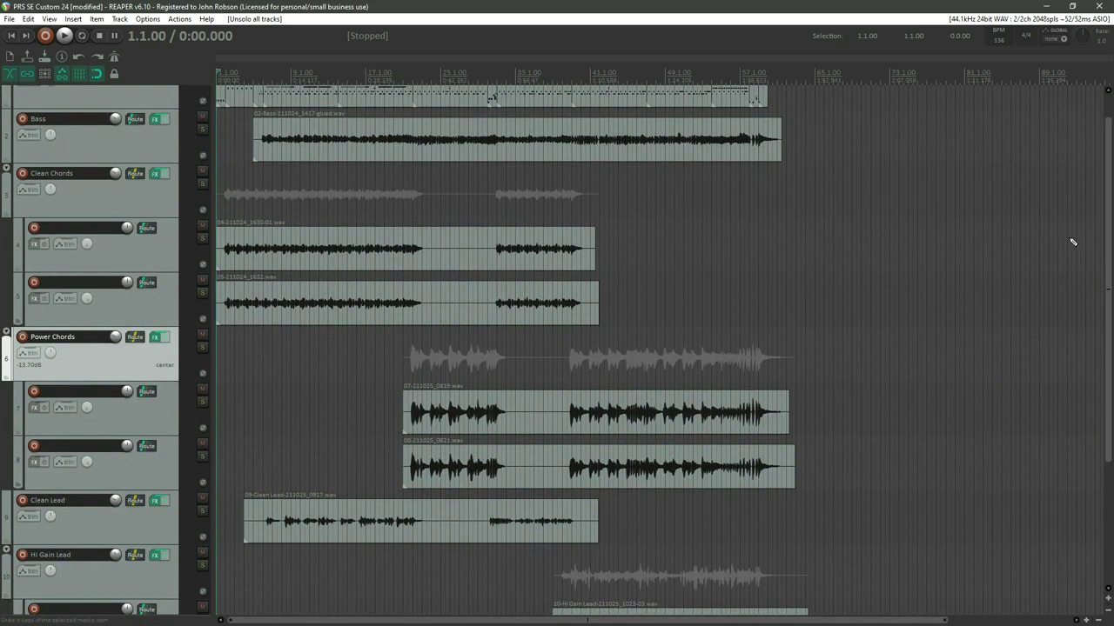
key(ctrl+m)
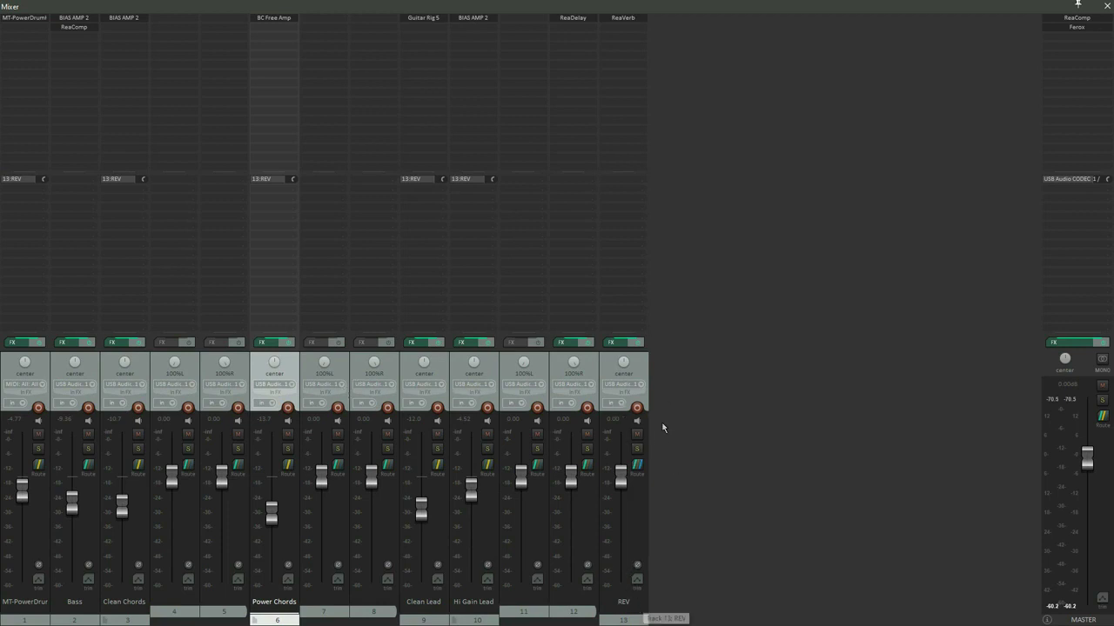
click(621, 345)
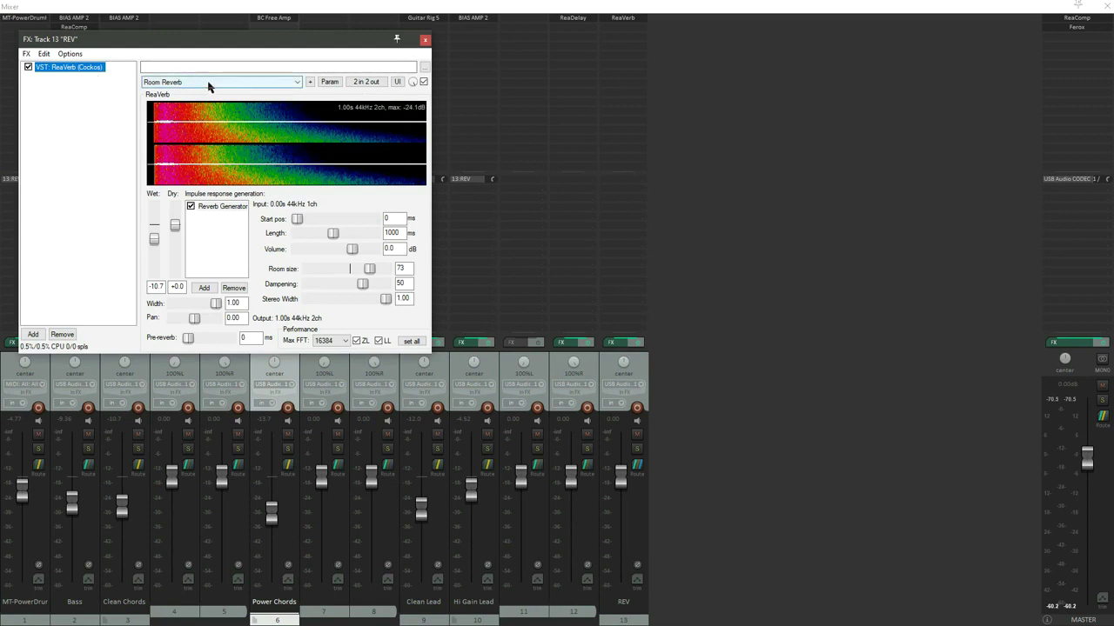
click(425, 40)
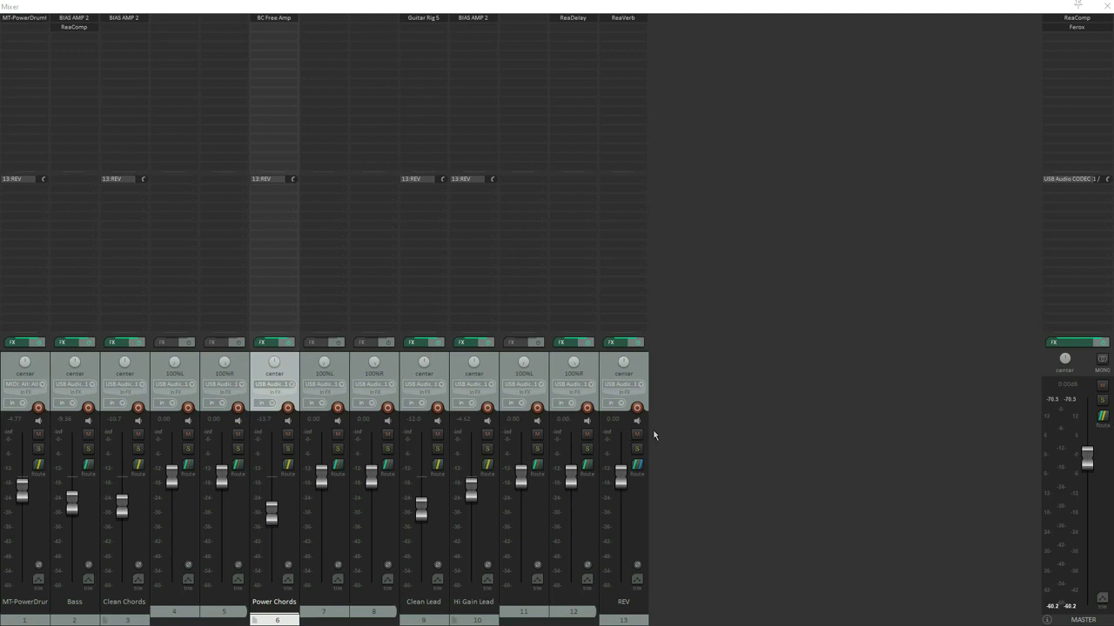
Step: Review the master track effects: browse the ReaComp presets, keep stock - Master Bus NY Comp, and examine the Ferox tape simulator
click(1067, 344)
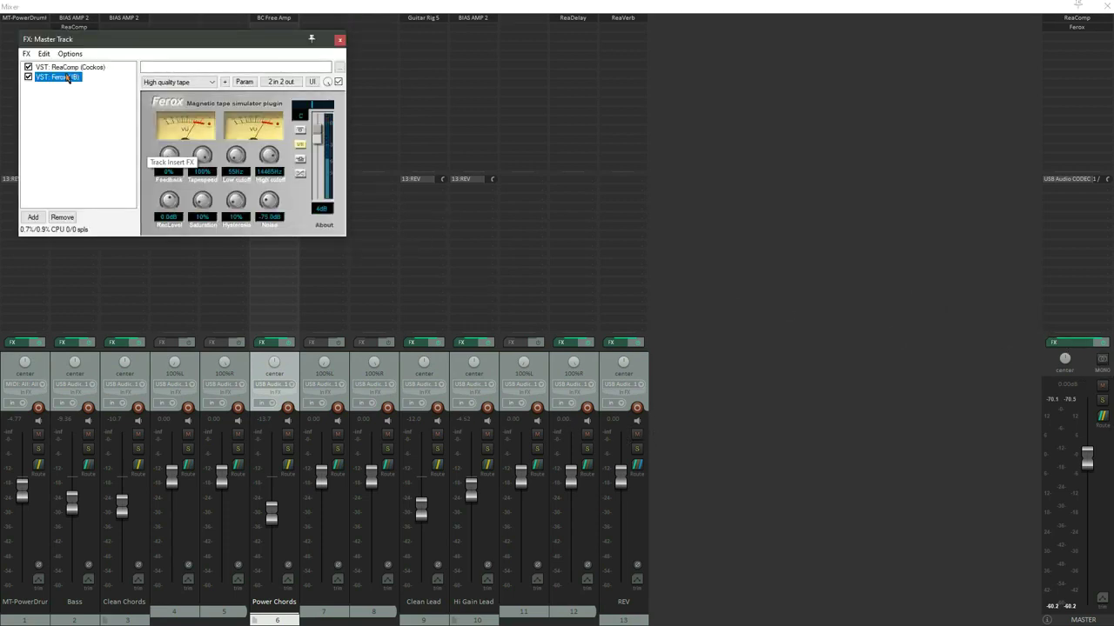
click(70, 67)
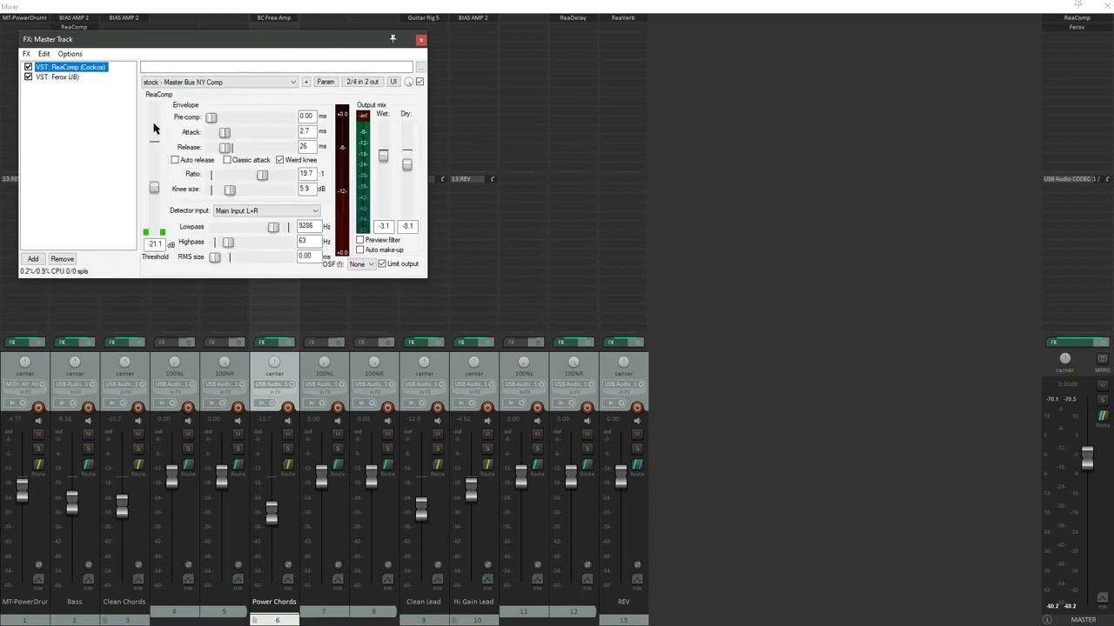
click(231, 83)
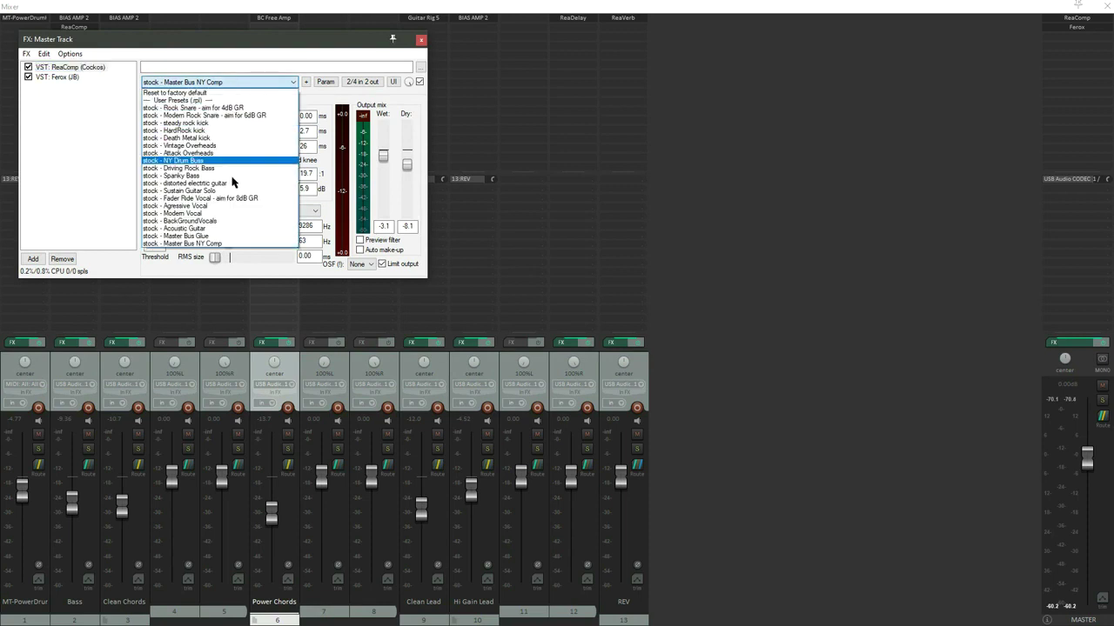
click(227, 246)
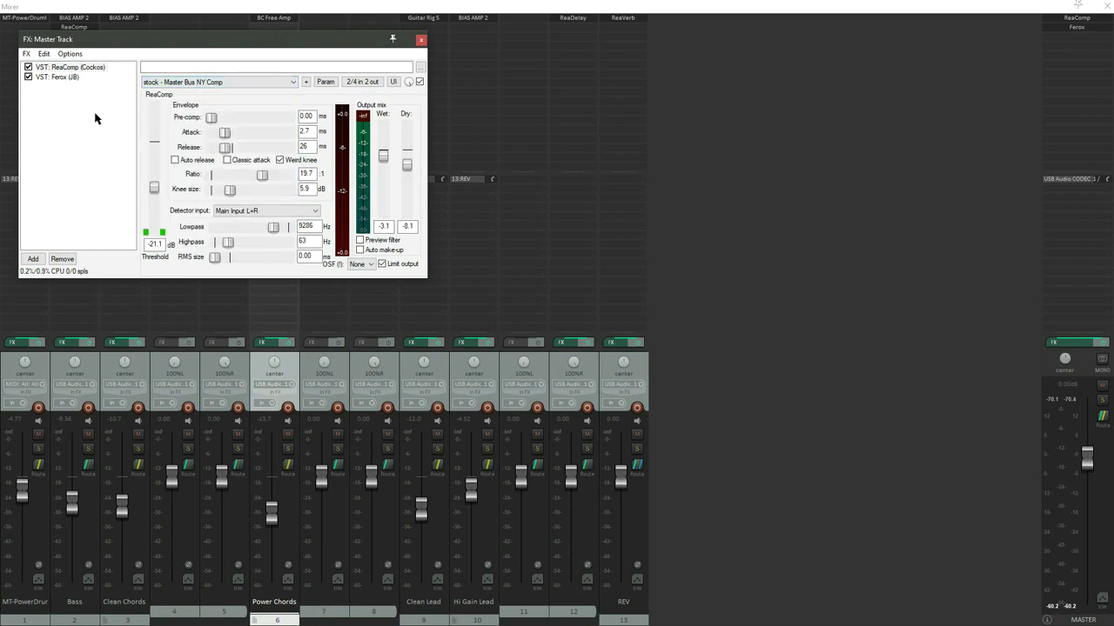
click(67, 78)
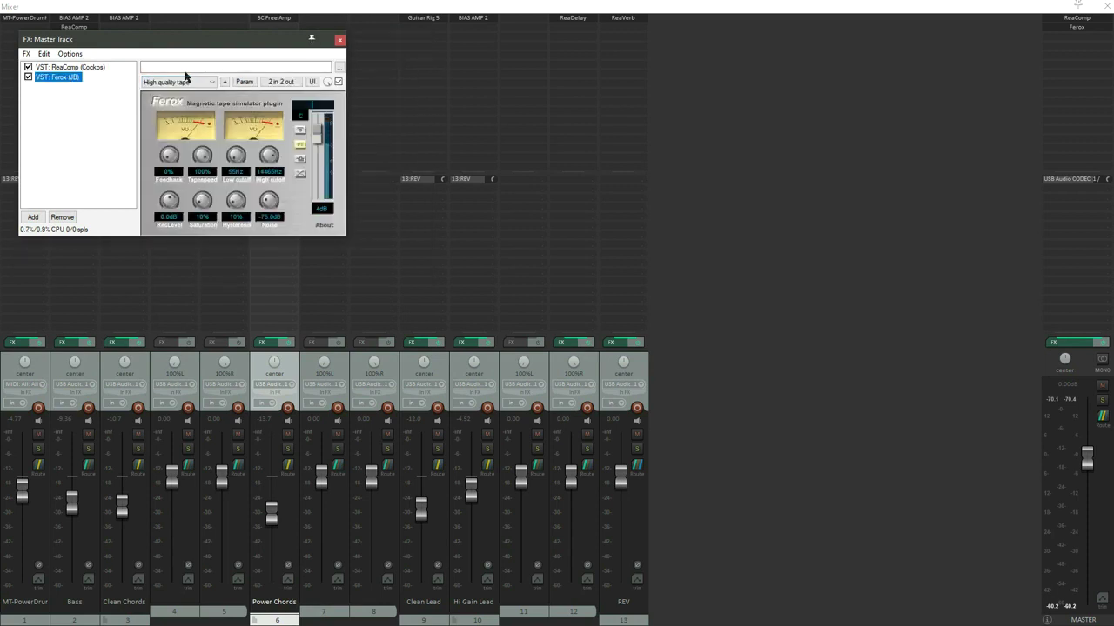
drag(180, 43, 215, 48)
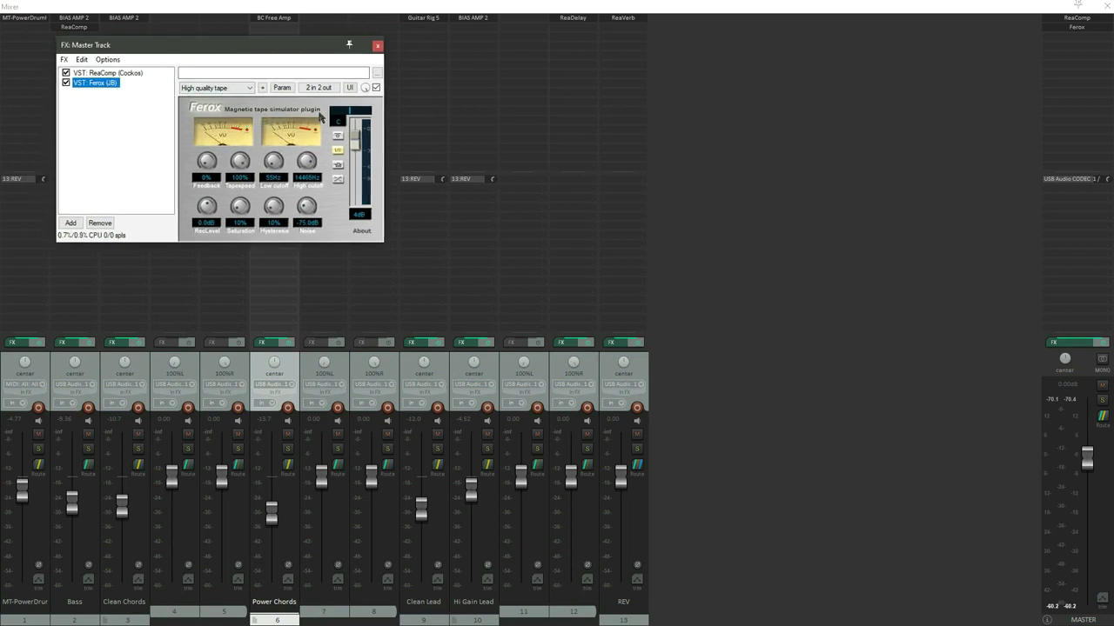
click(378, 46)
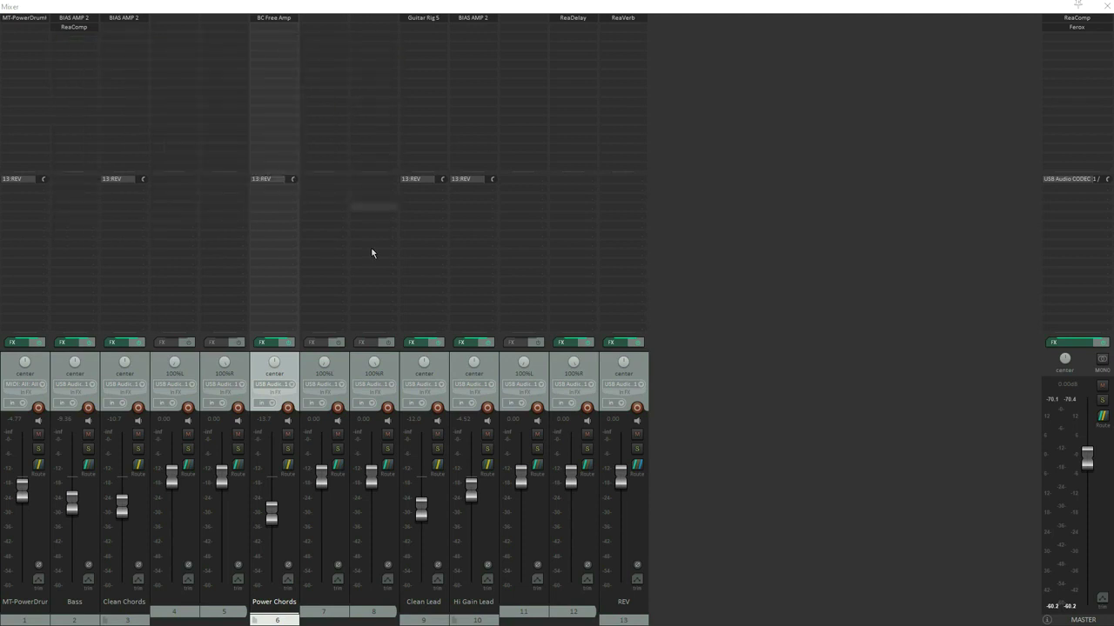
Step: Inspect the MT-PowerDrumKit track's routing, including its send to the REV track, and close the routing window
click(37, 467)
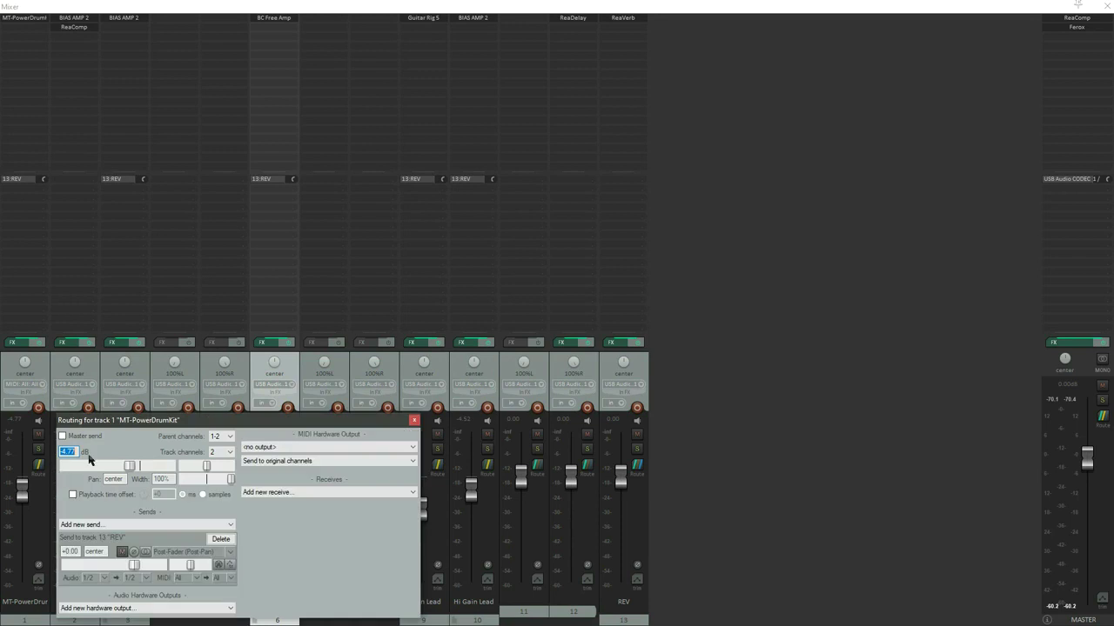
drag(124, 424, 137, 284)
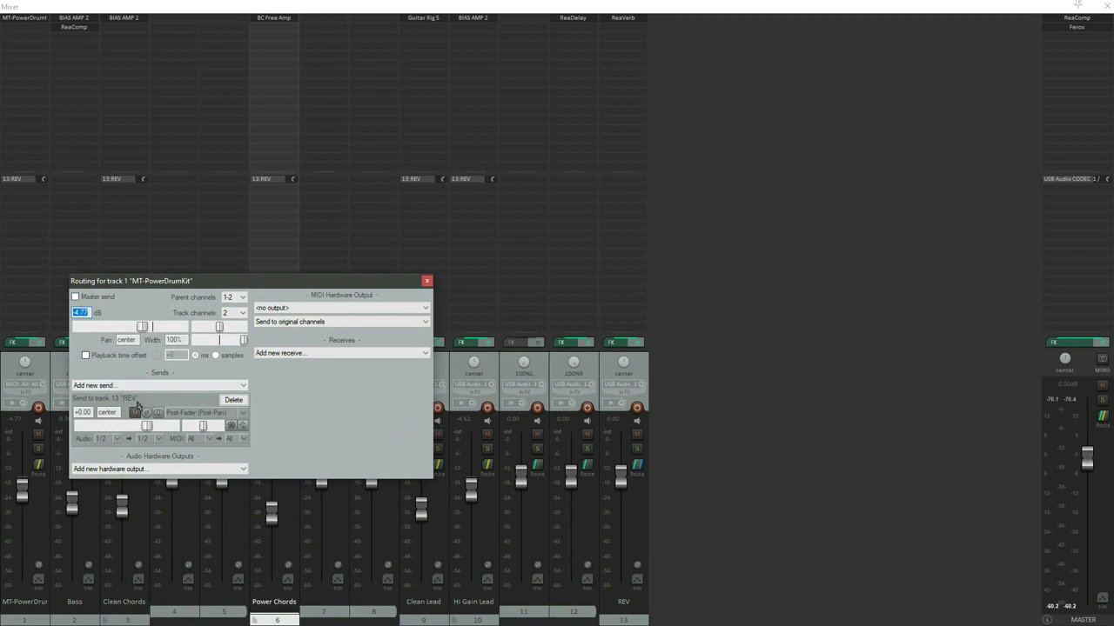
click(427, 281)
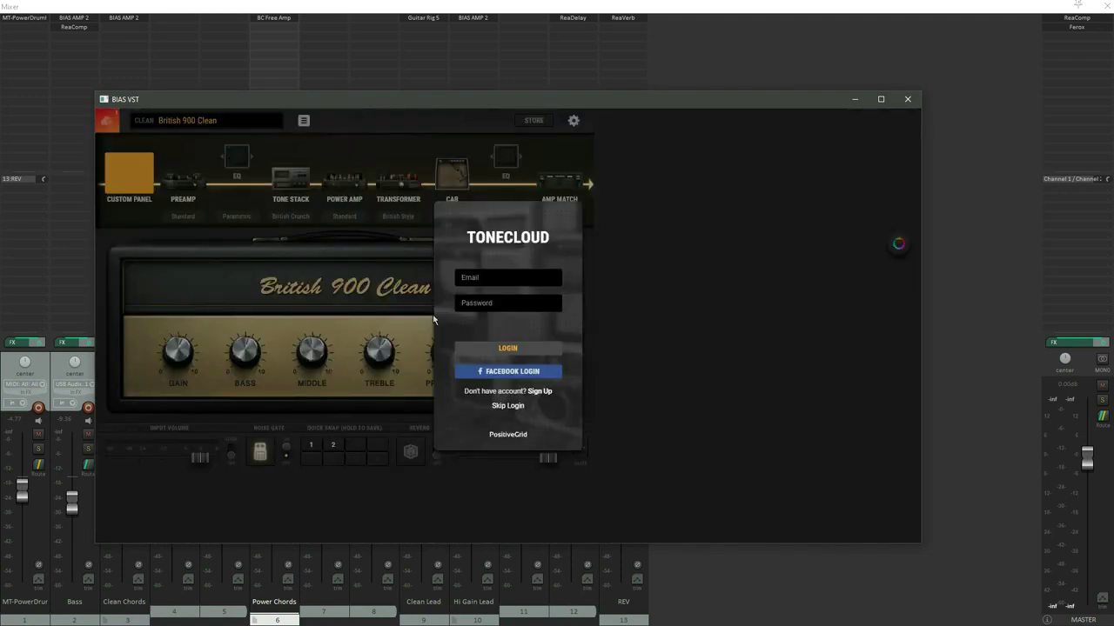
Step: Skip the ToneCloud login, view the British 900 Clean amp on the Clean Chords track, and close the plugin and mixer
click(503, 408)
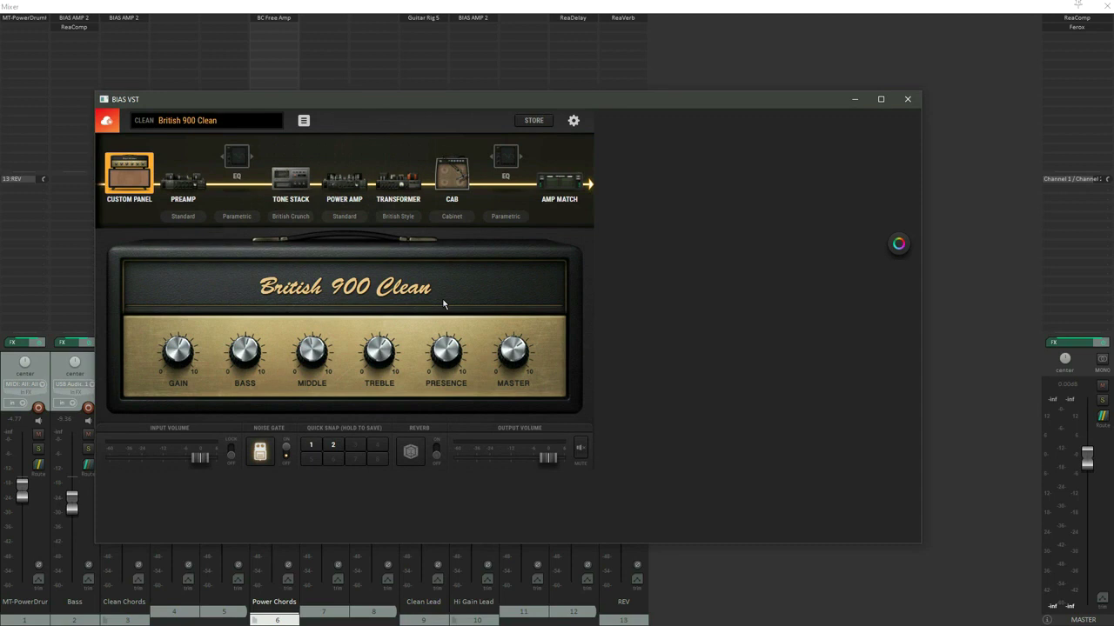
click(908, 99)
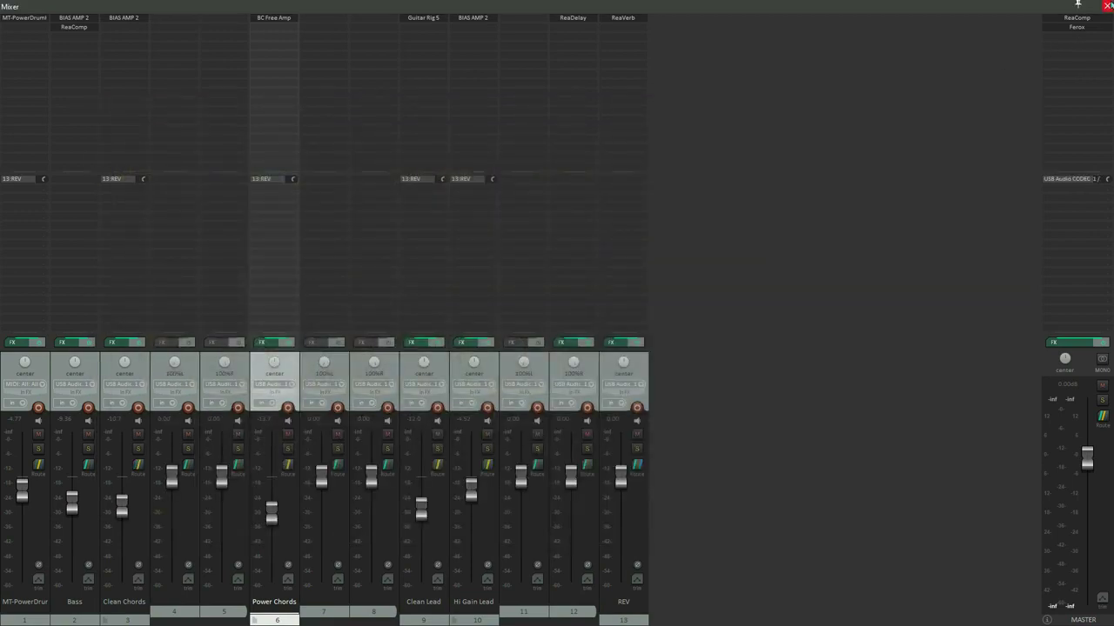
click(1107, 6)
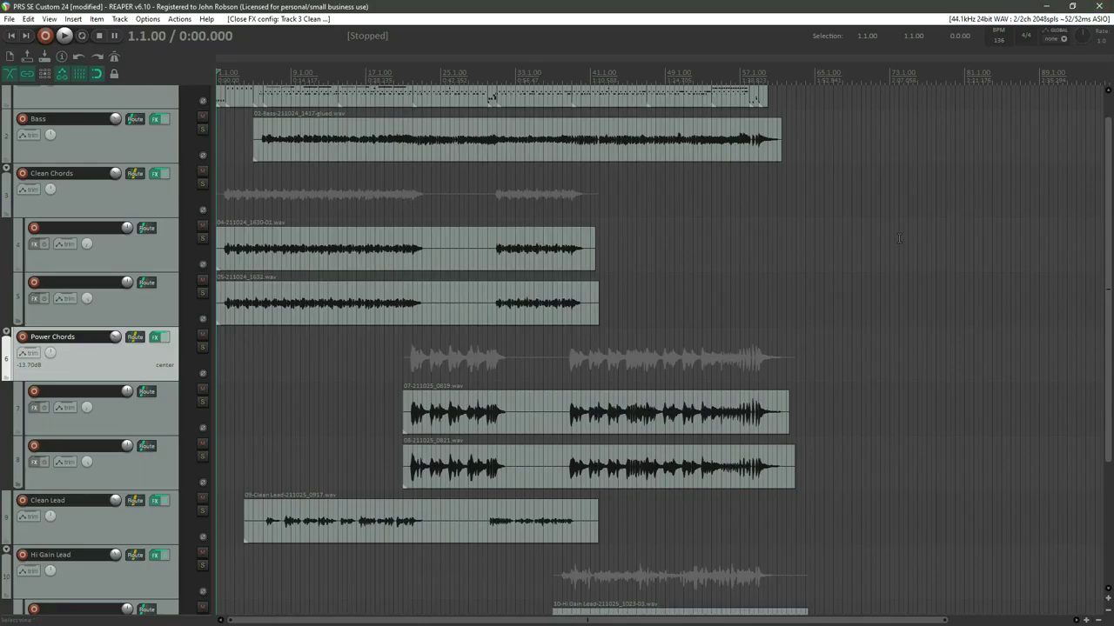
Step: Check the ASIO4ALL buffer size in the audio device preferences and close the settings
click(1084, 25)
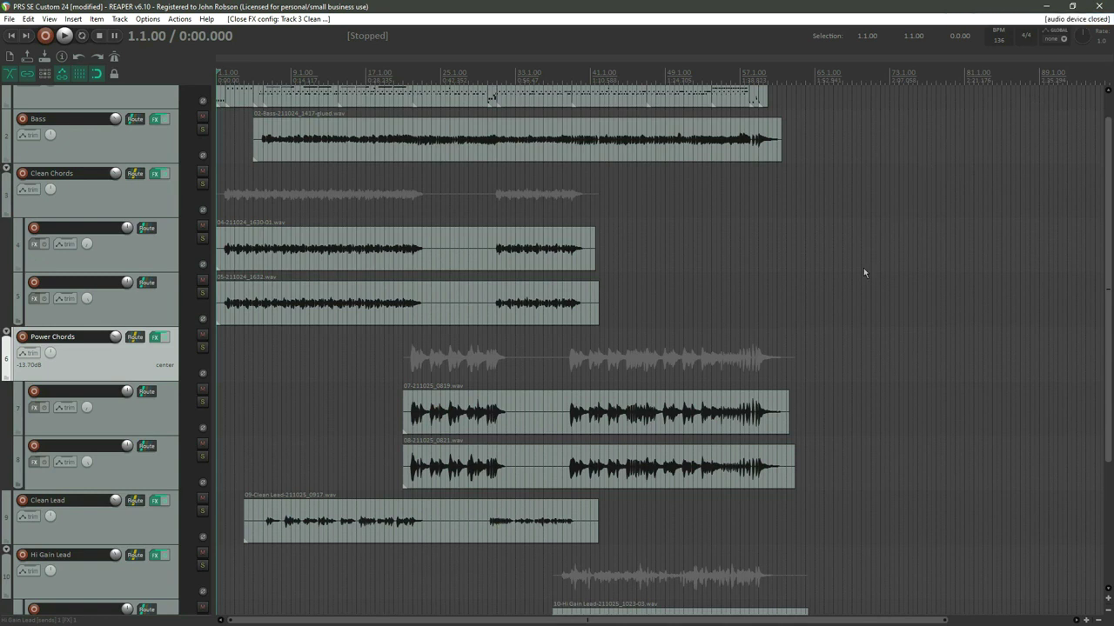
key(ctrl+p)
click(484, 339)
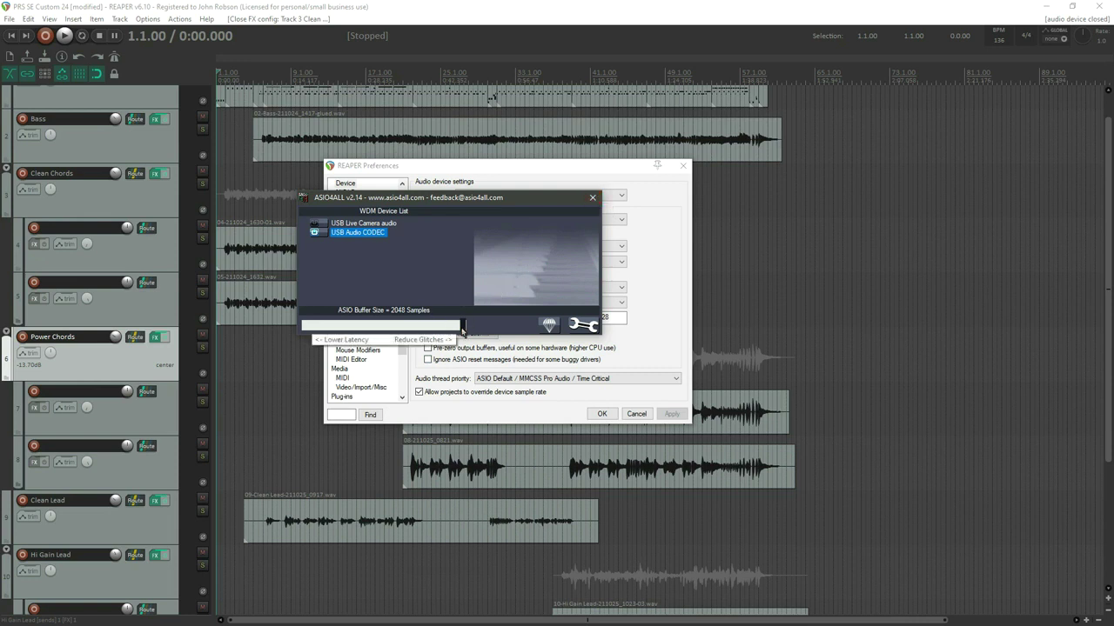
click(593, 199)
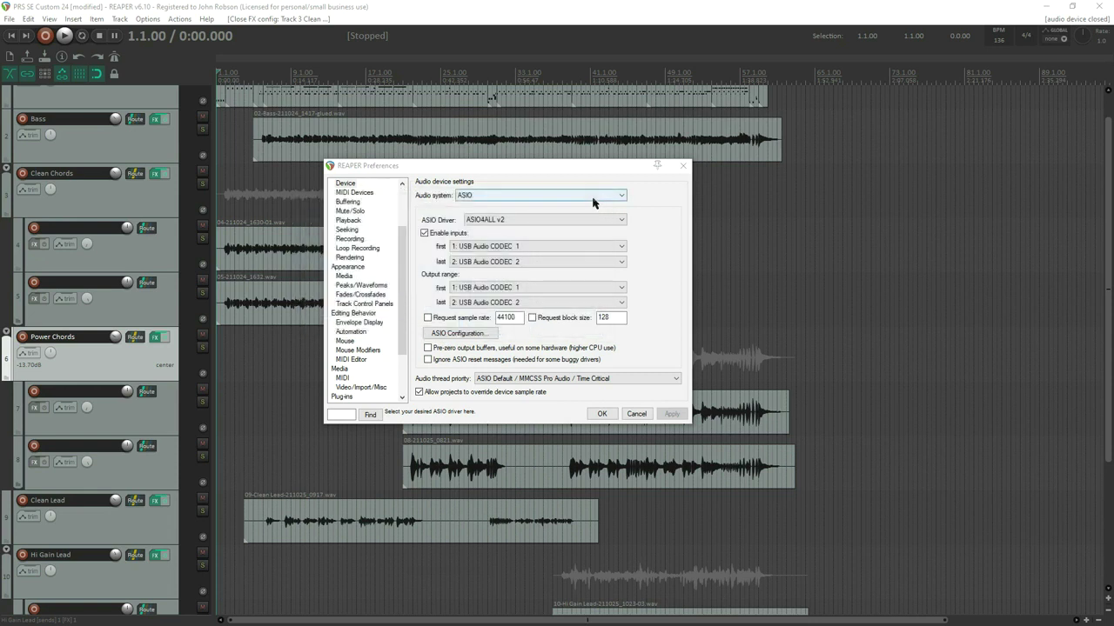
click(601, 414)
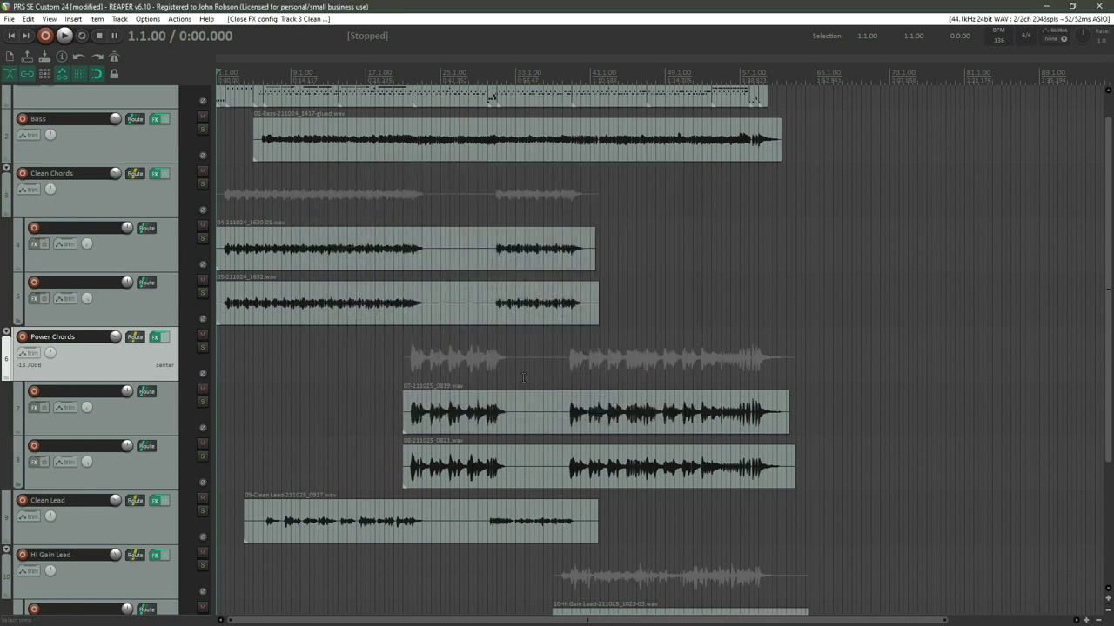
Step: Open the mixer and hide the tracks that are inside folders from it
key(ctrl+m)
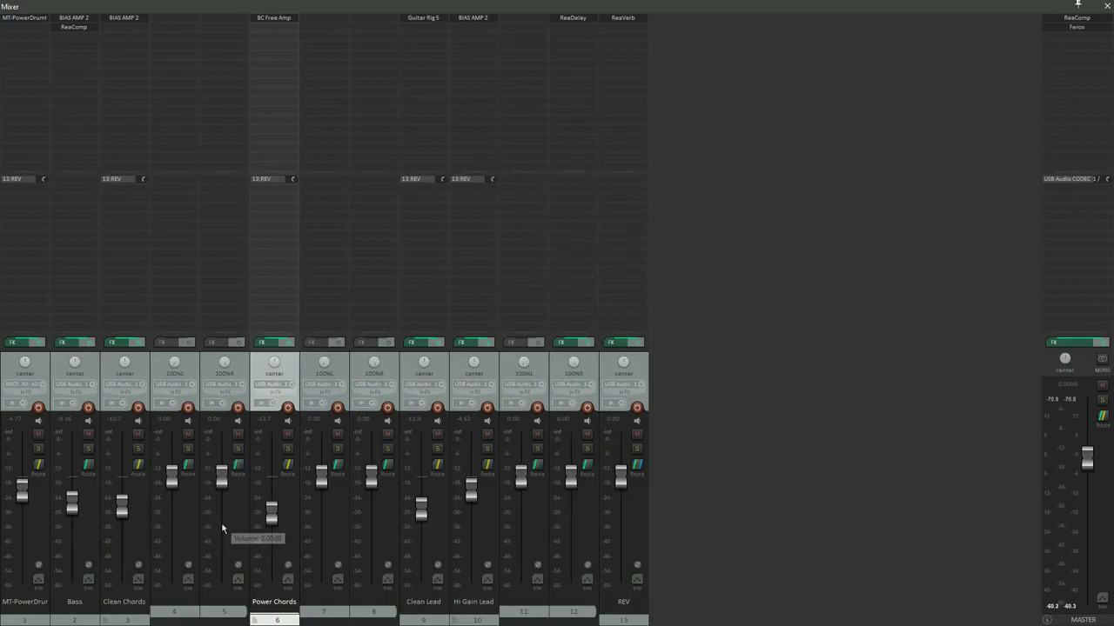
right_click(705, 245)
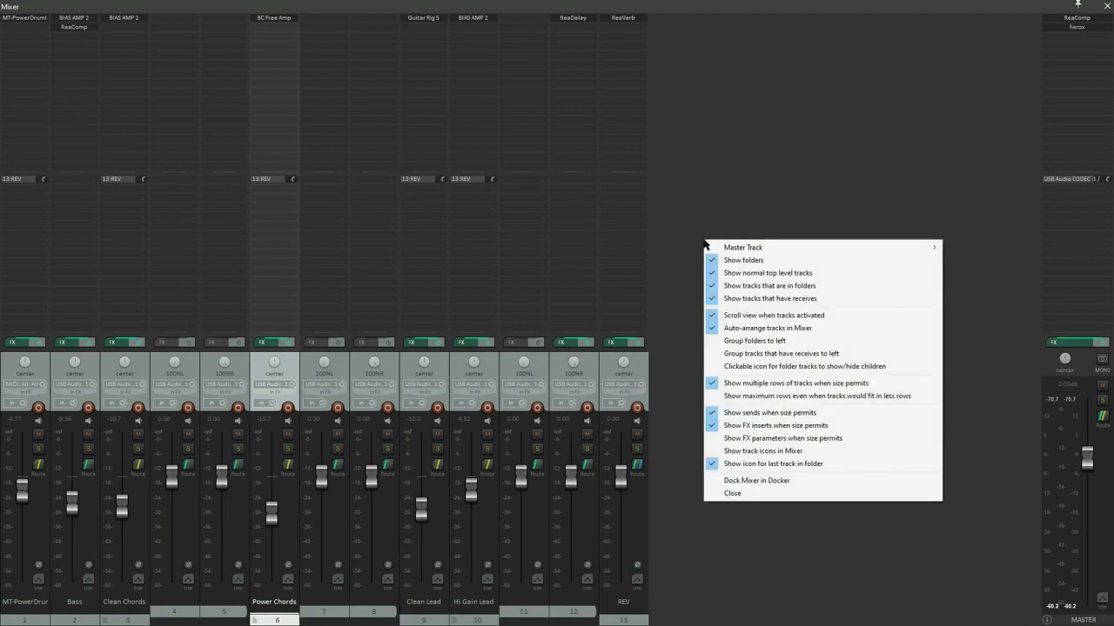
mouse_move(717, 251)
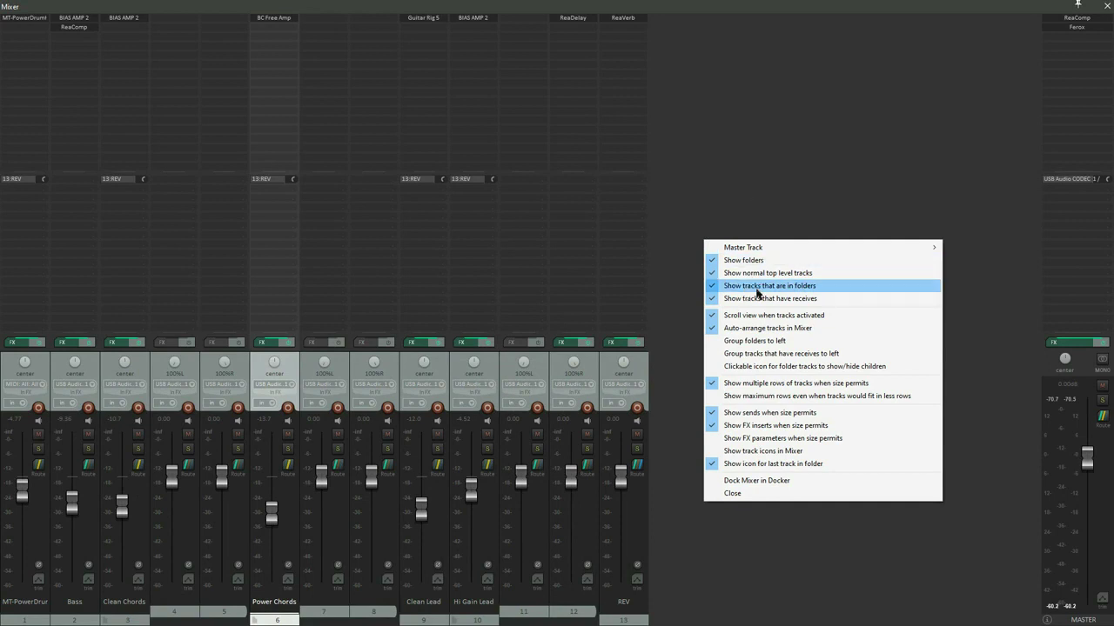
click(757, 287)
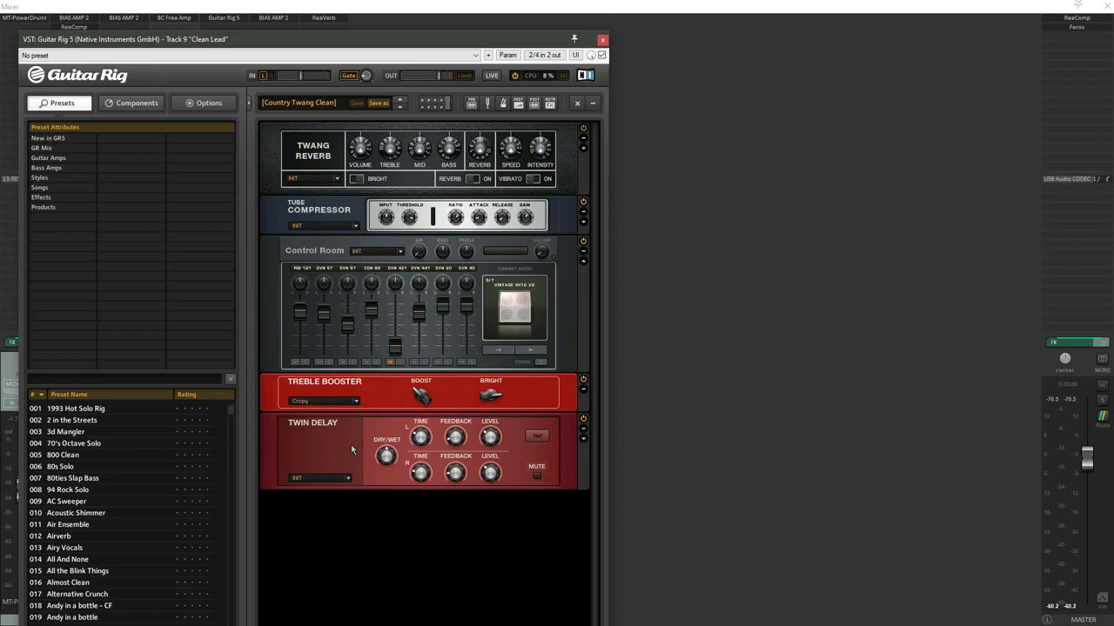
Step: Close Guitar Rig 5, skip the ToneCloud login to view the Monster VH4 amp on the Hi Gain Lead track, and close that plugin
click(602, 40)
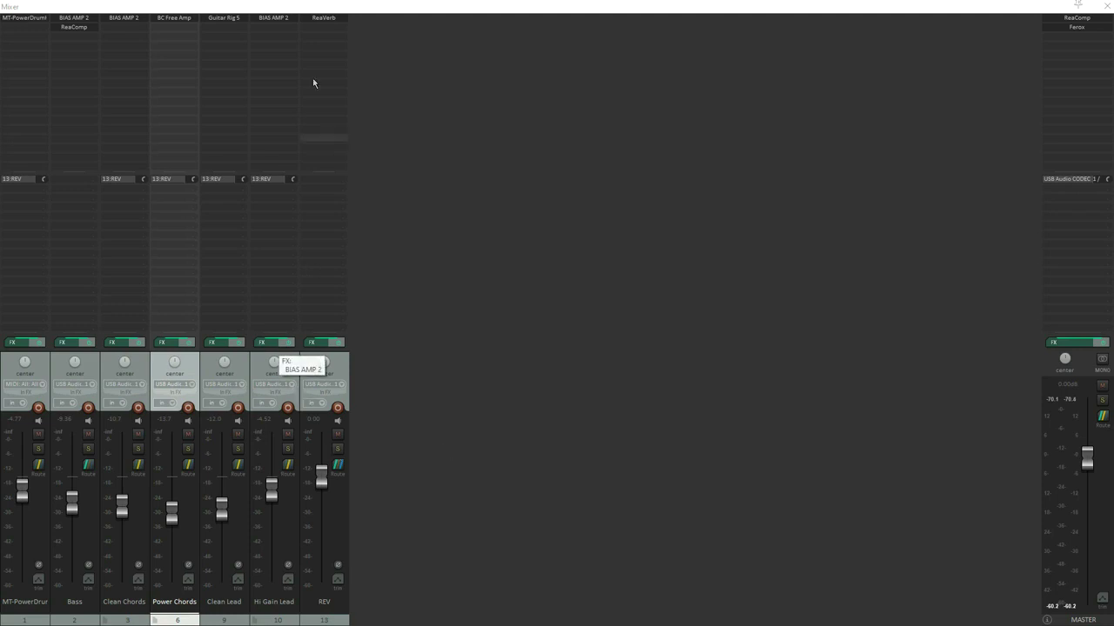
click(276, 21)
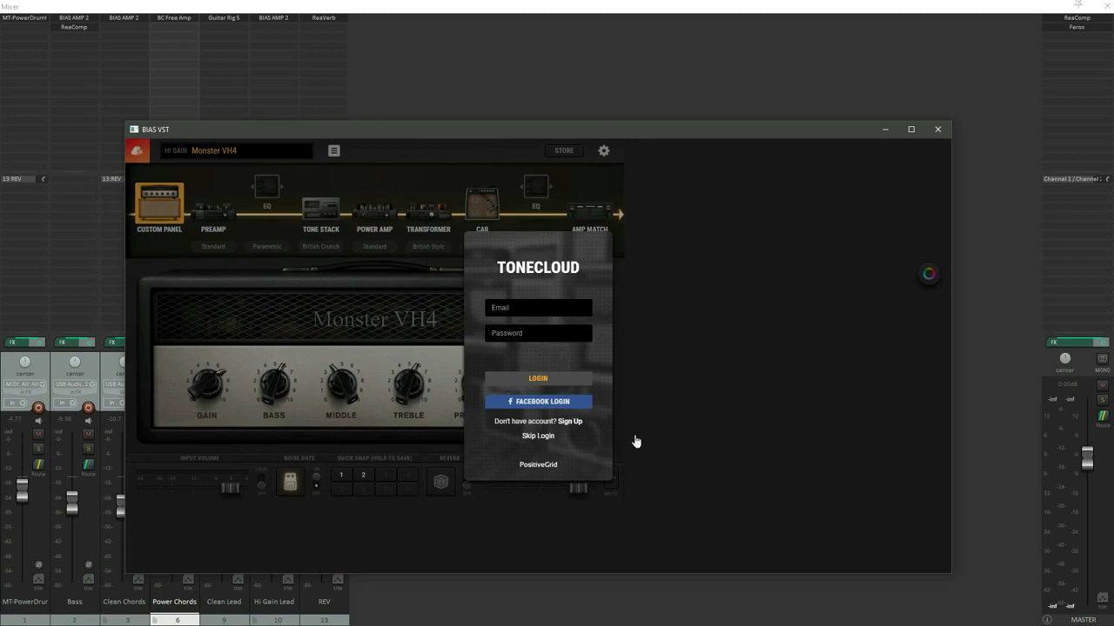
click(537, 437)
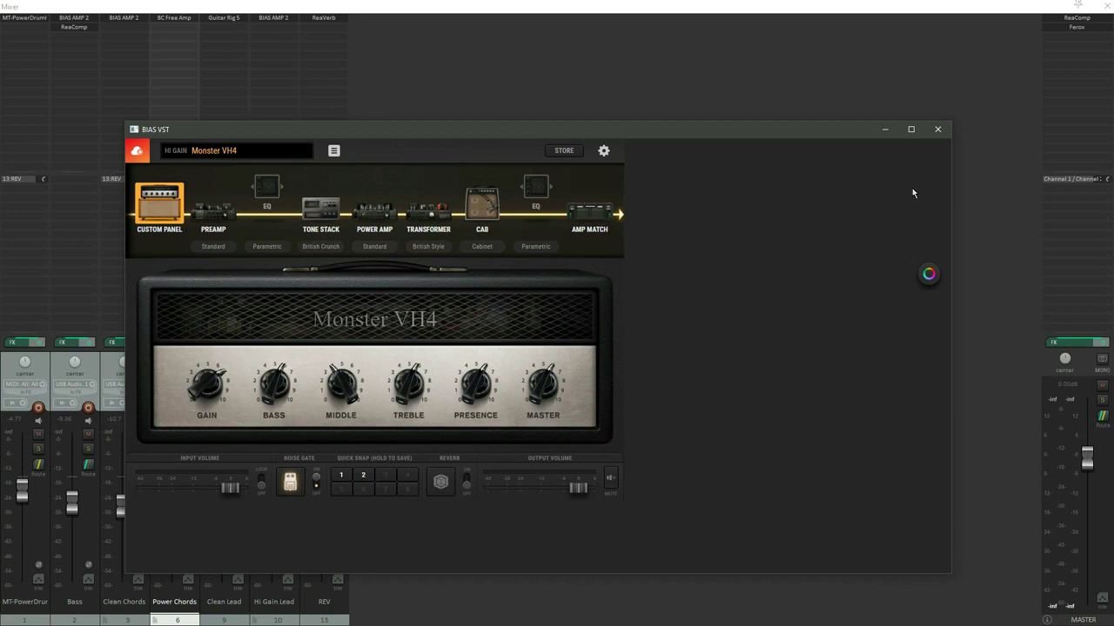
click(937, 132)
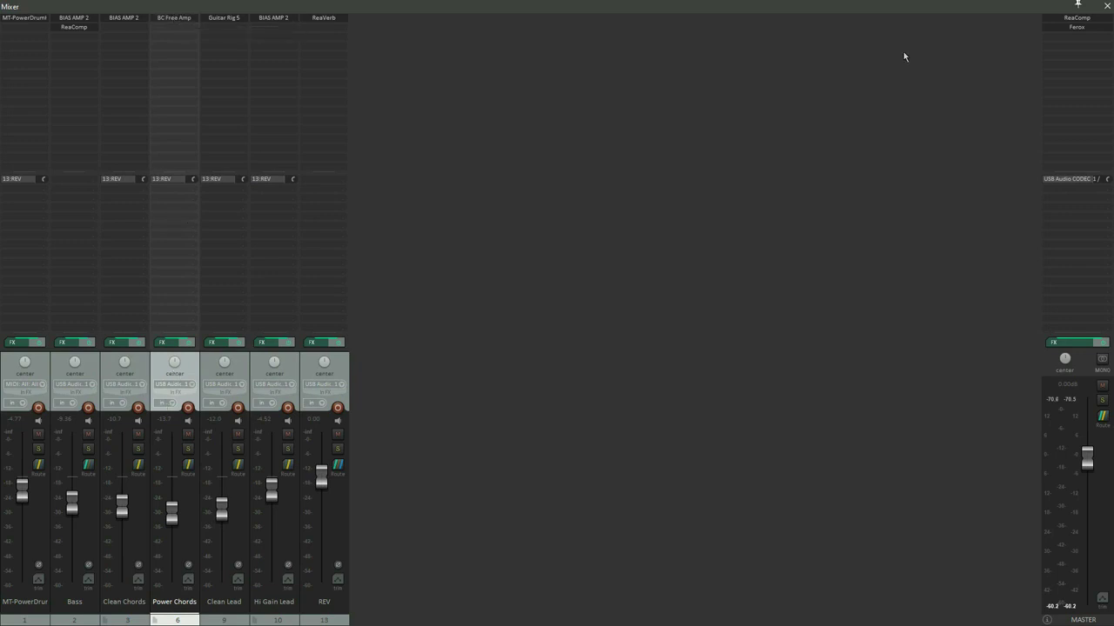
Step: Solo the drum and bass tracks together, clear both solos, and close the mixer
click(37, 449)
click(88, 449)
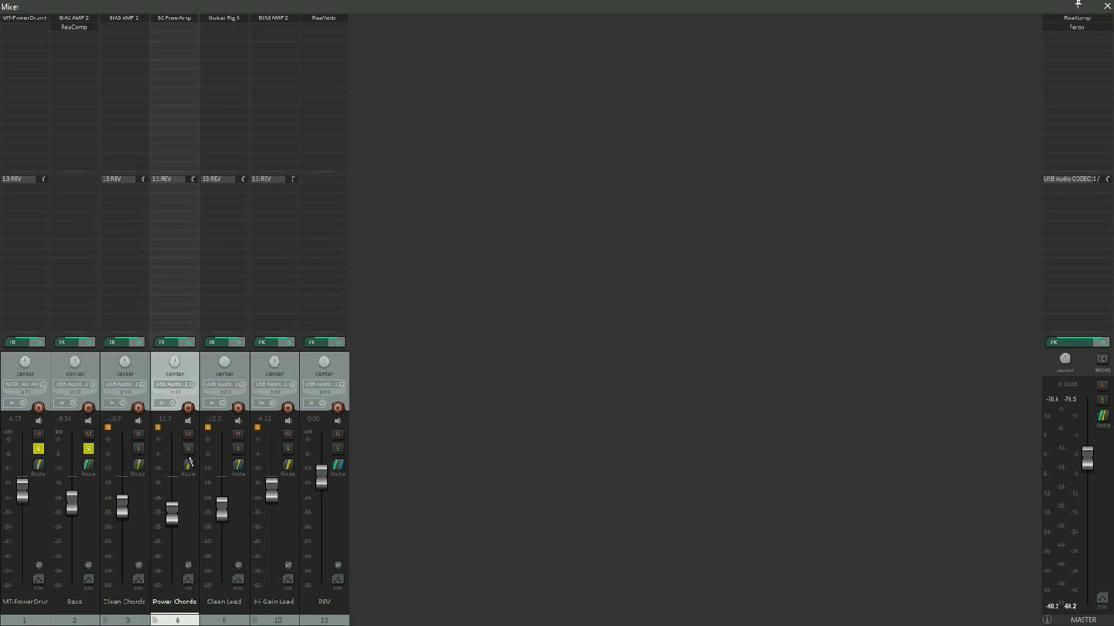
click(87, 448)
click(38, 448)
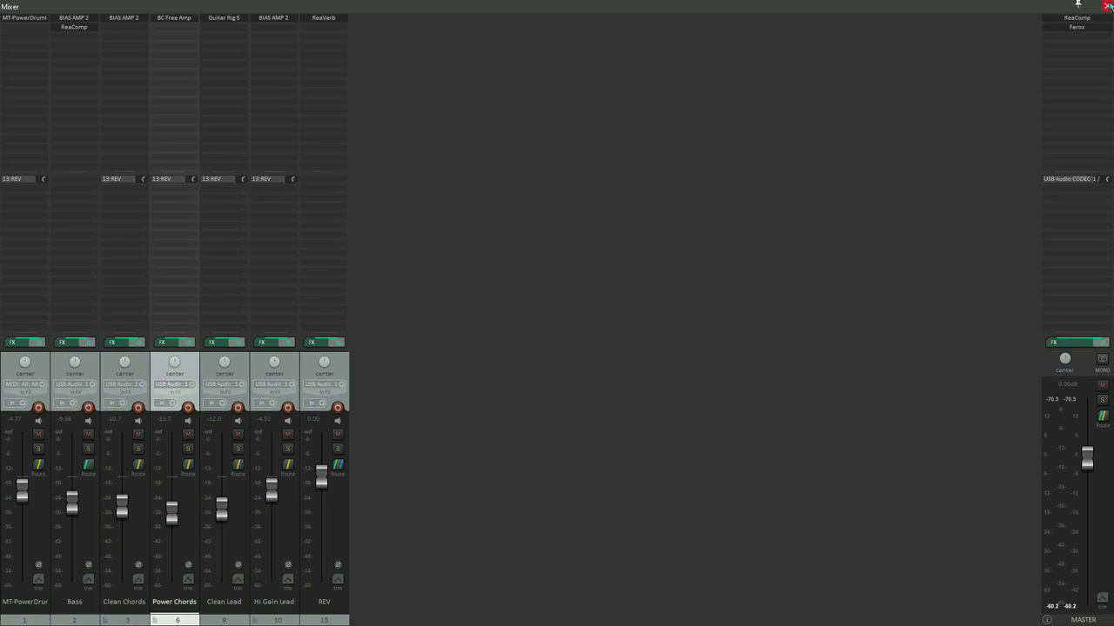
click(1106, 5)
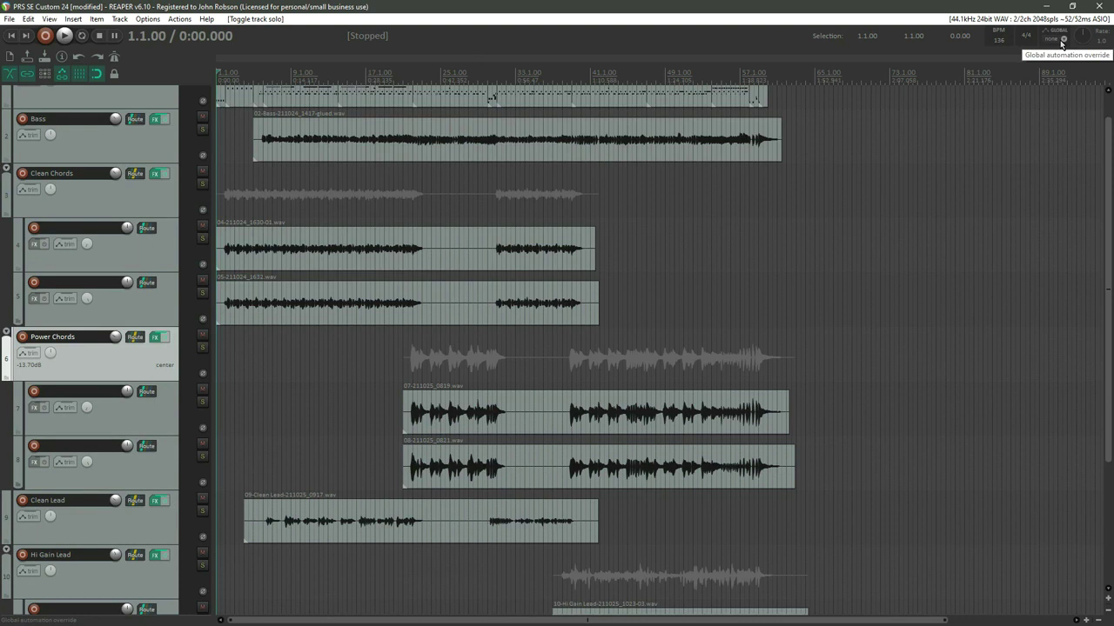
Step: Set the global automation override to Write and reopen the mixer
click(1061, 40)
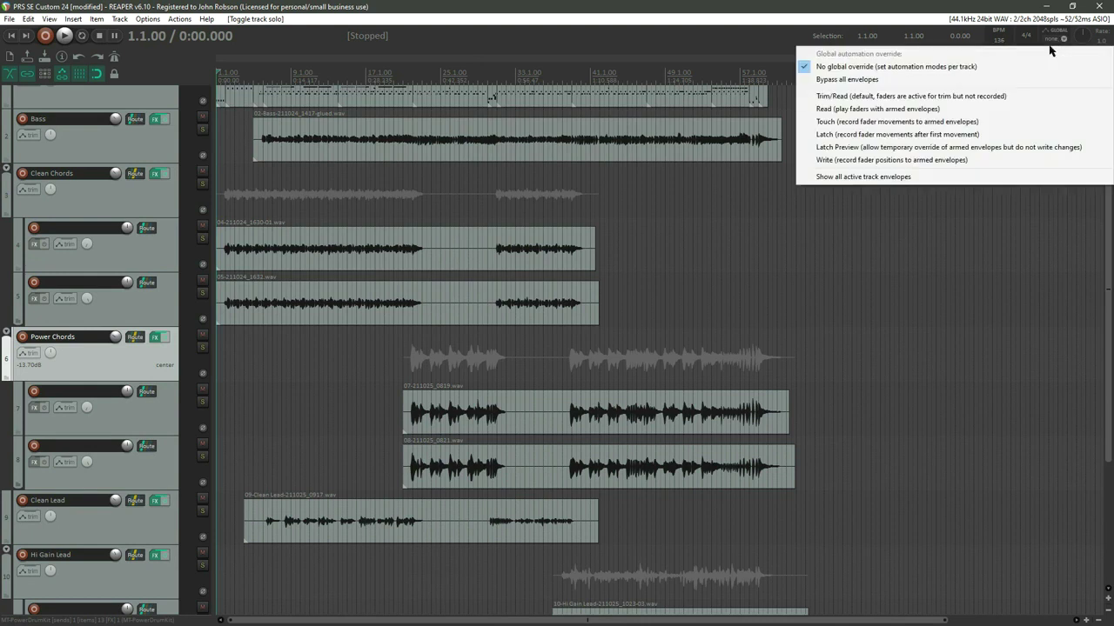
click(971, 165)
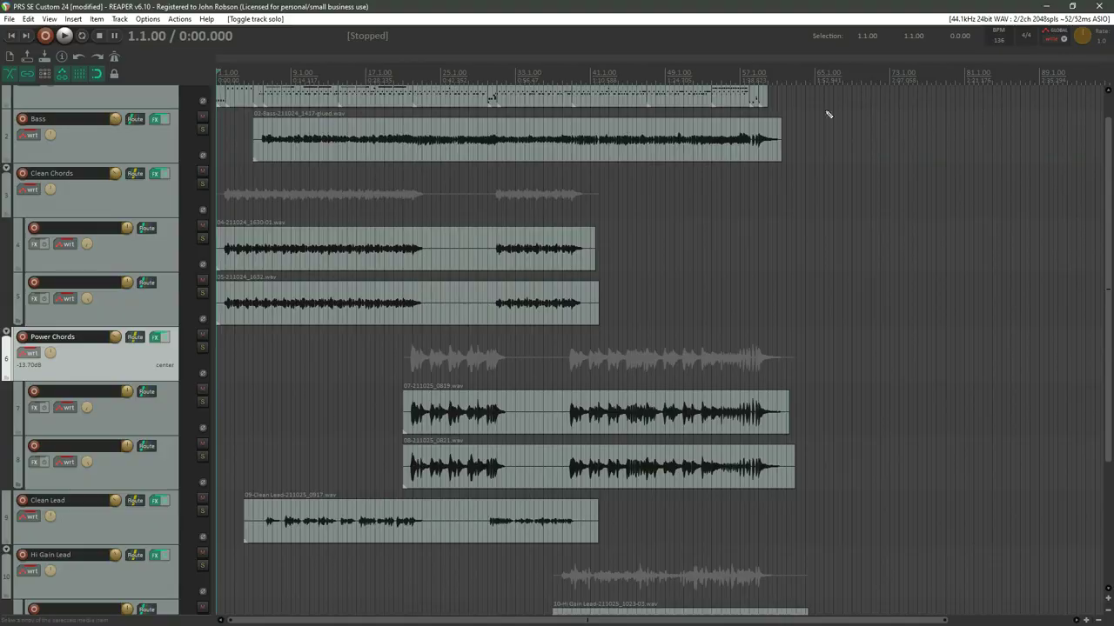
key(ctrl+m)
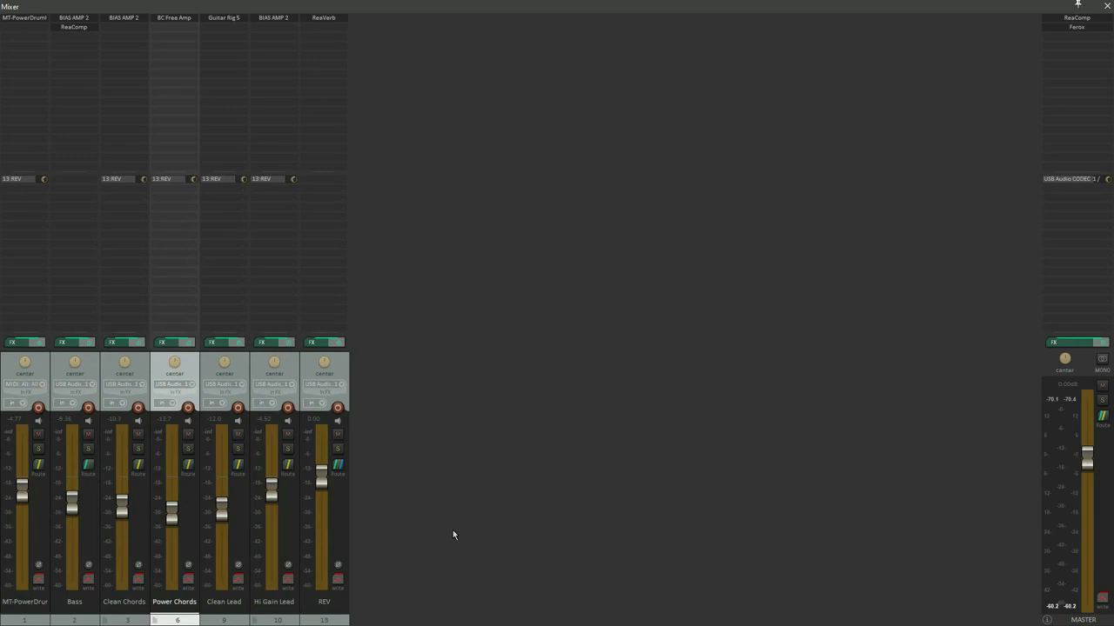
Step: Start playback and write volume automation, raising Clean Lead to -10.8 dB and Power Chords to -12.7 dB
key(space)
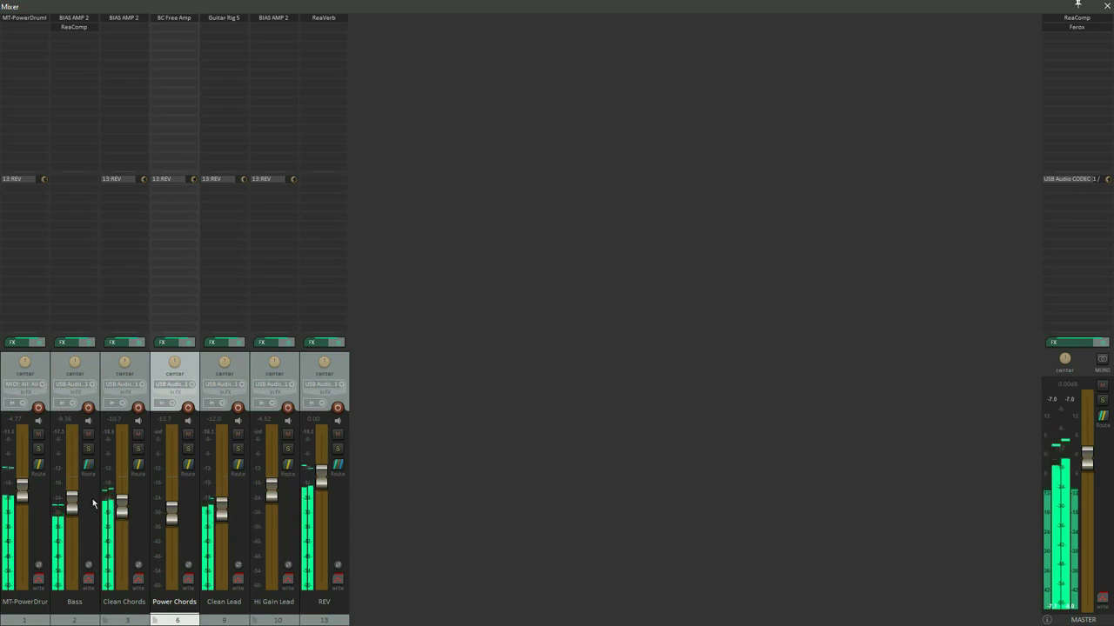
drag(221, 513, 221, 510)
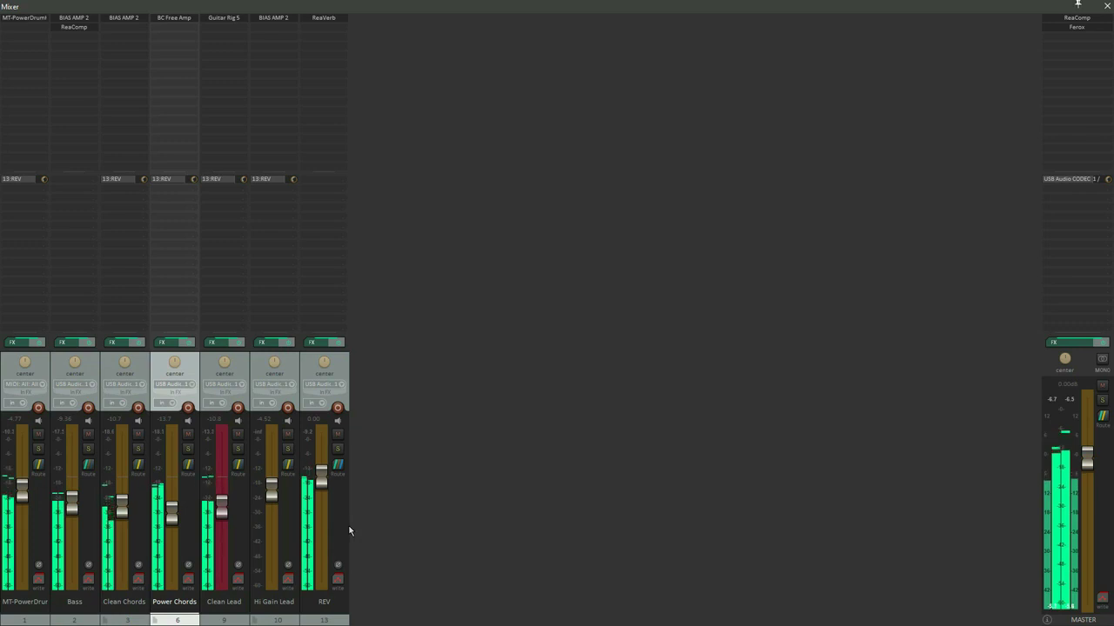
drag(175, 516, 176, 512)
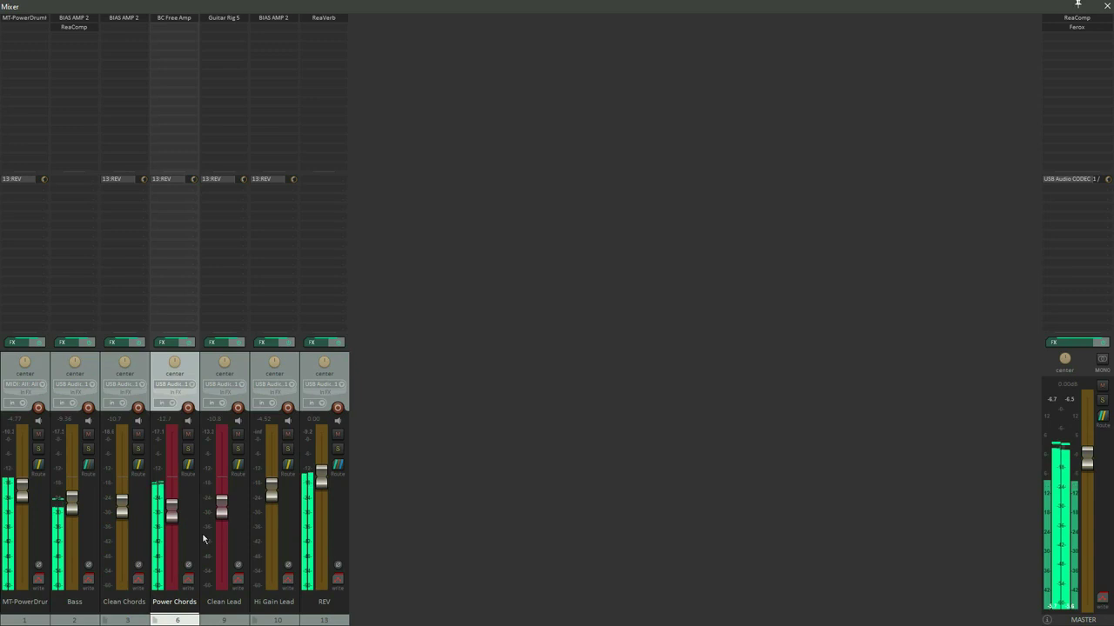
Step: Ride the faders during playback: Power Chords to -16.6 and then -18.1 dB, Clean Lead to -10.1 dB, and Hi Gain Lead to -4.12 dB
mouse_move(172, 516)
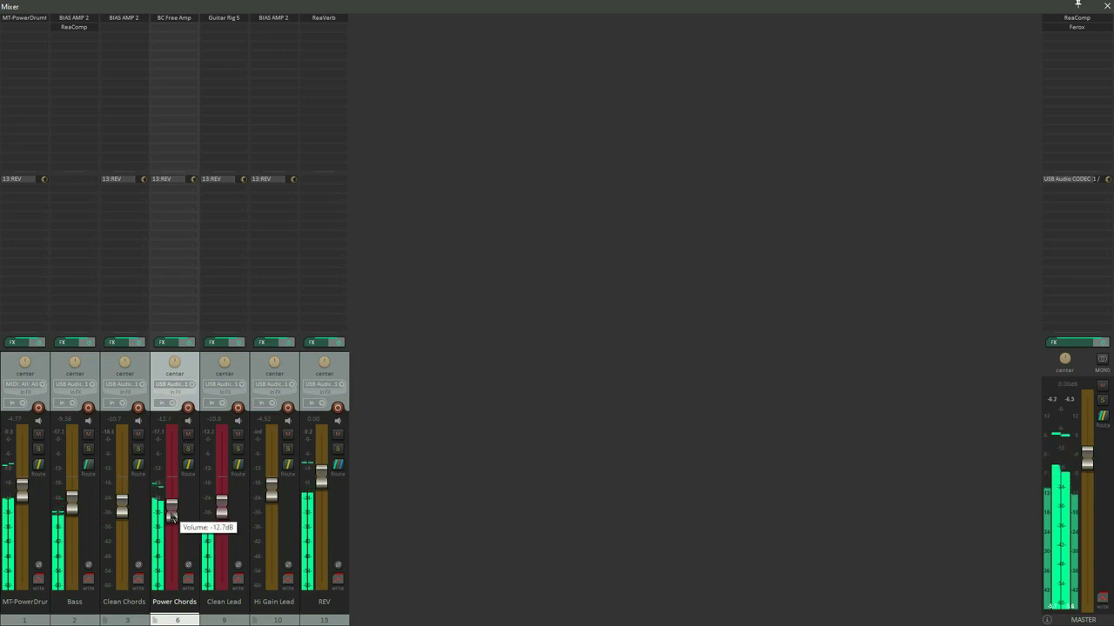
drag(172, 515, 171, 526)
mouse_move(226, 511)
drag(225, 509, 227, 508)
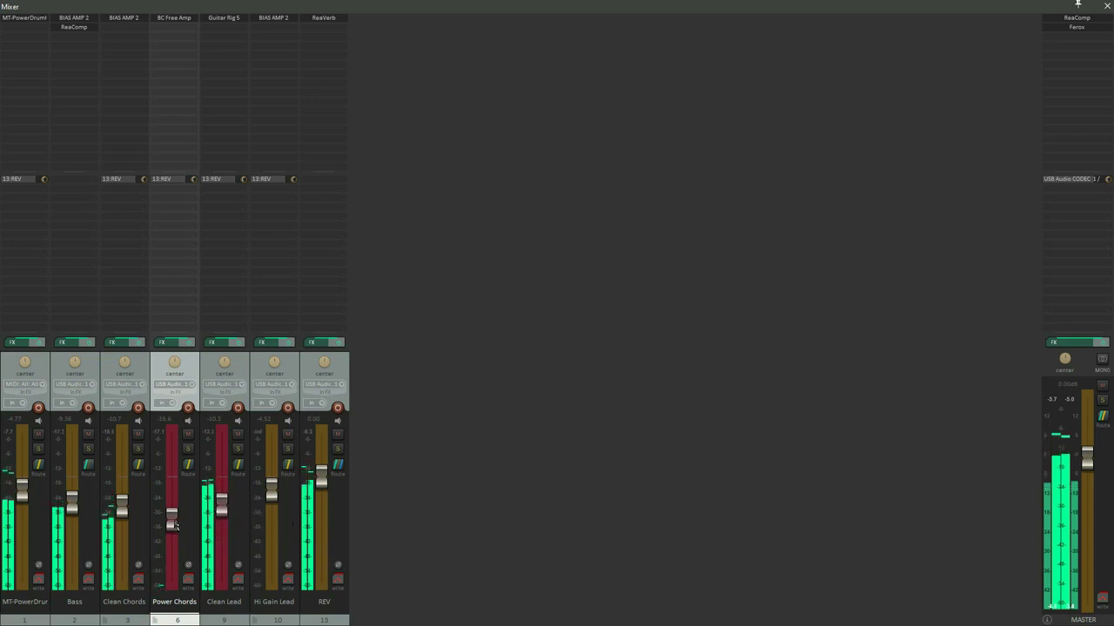
mouse_move(175, 526)
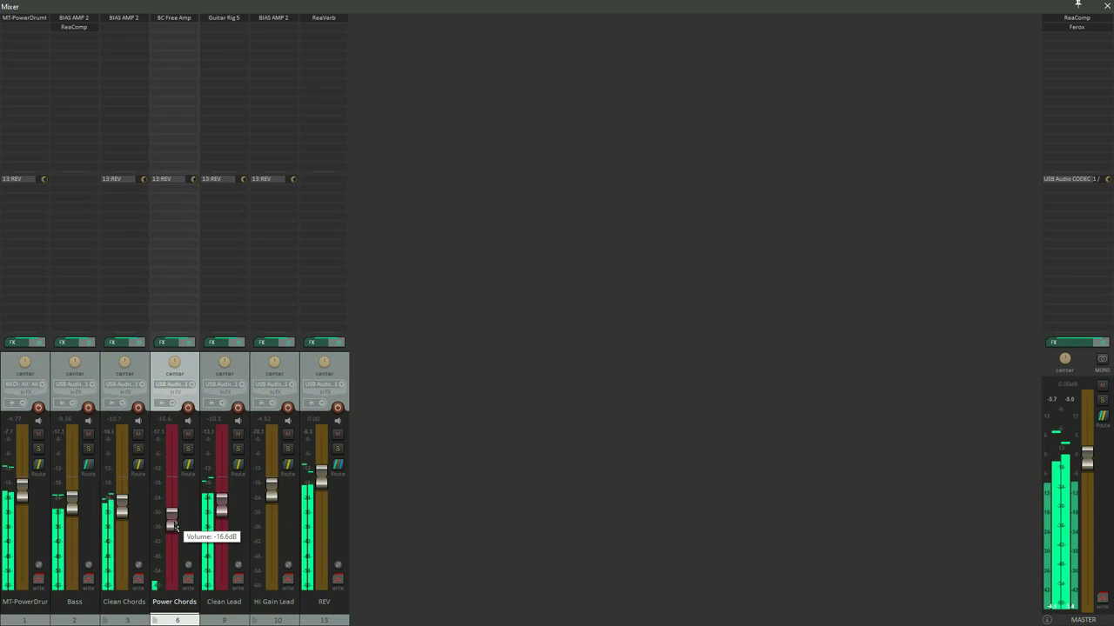
drag(175, 527, 176, 530)
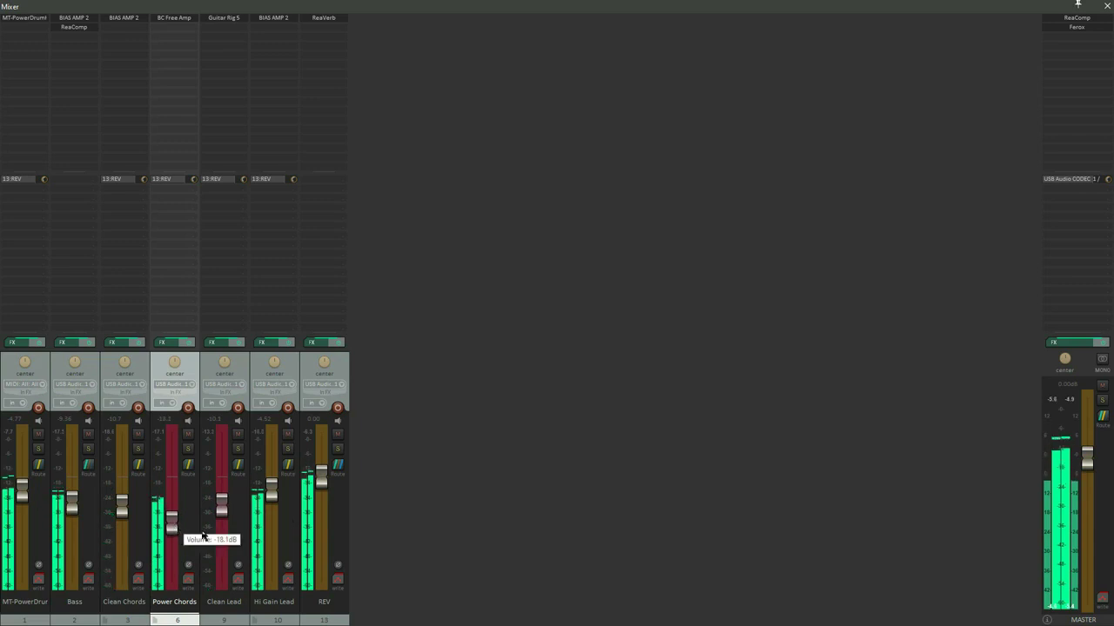
drag(276, 499, 275, 499)
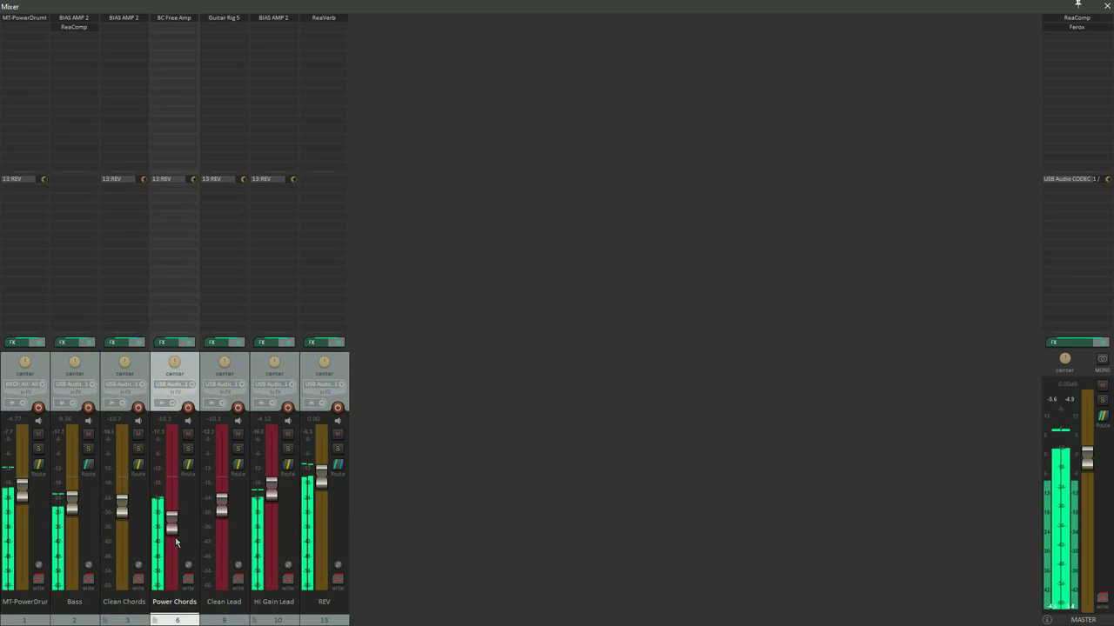
mouse_move(171, 535)
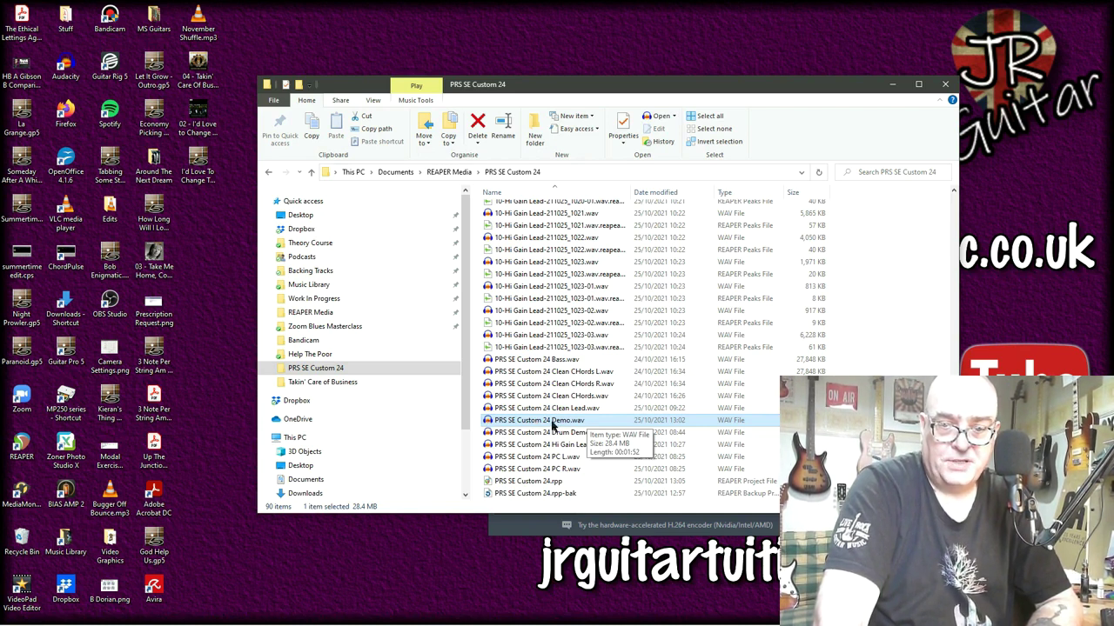
Step: Open PRS SE Custom 24 Demo.wav in Audacity and select the four count-in hits, about the first 1.675 seconds
double_click(551, 423)
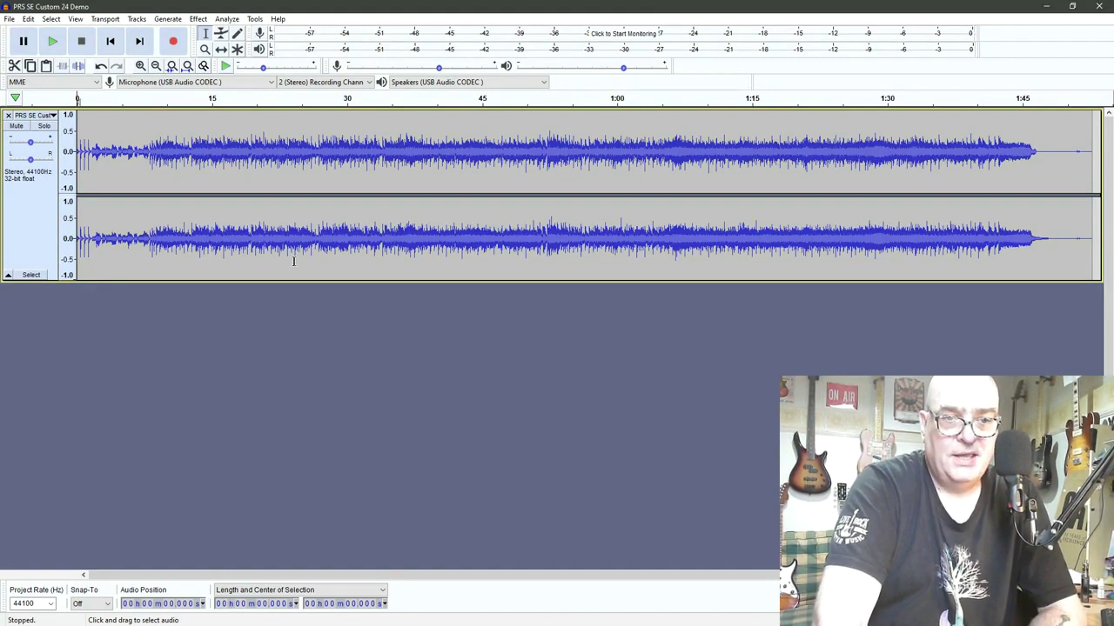
click(141, 66)
click(141, 66)
click(141, 66)
click(141, 66)
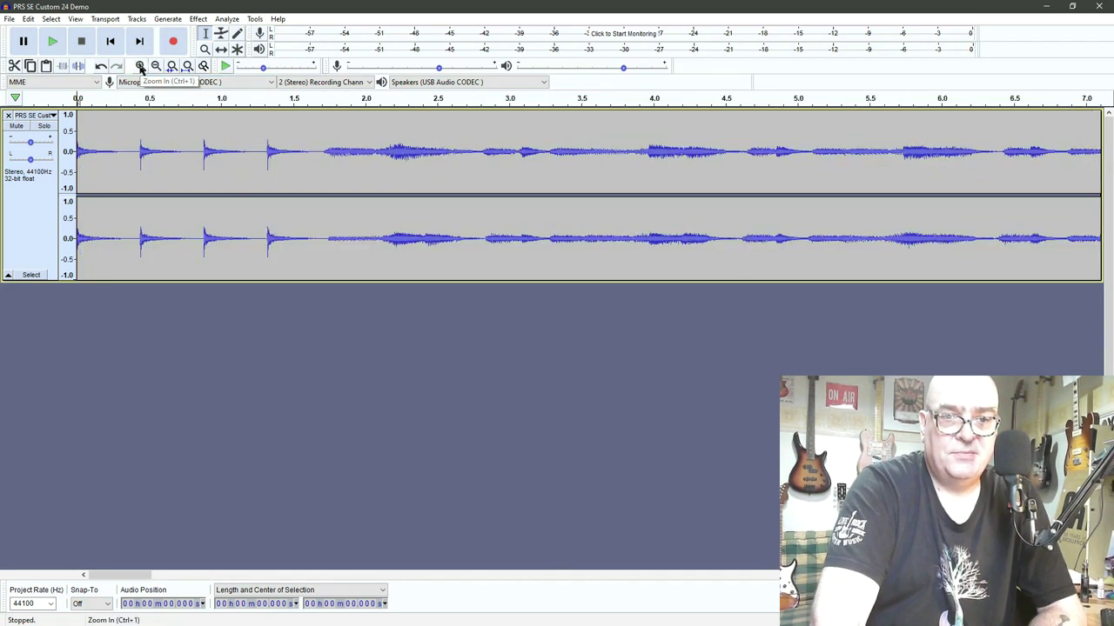
click(319, 153)
drag(319, 153, 61, 166)
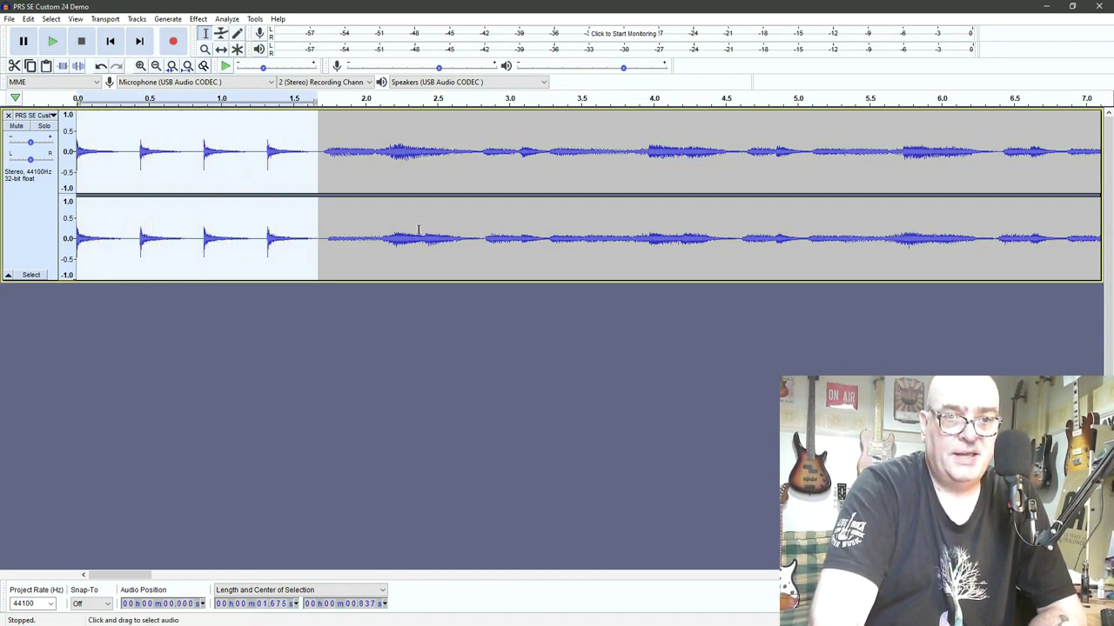
Step: Silence the selected count-in by applying Amplify at -50 dB
click(201, 23)
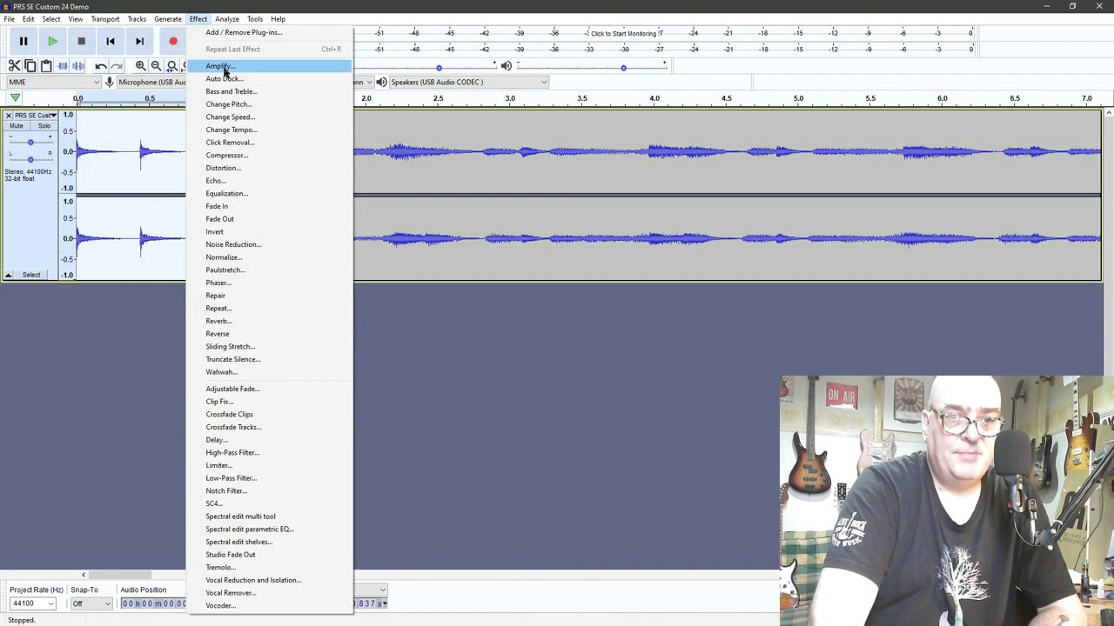
click(224, 68)
click(565, 298)
drag(563, 298, 339, 315)
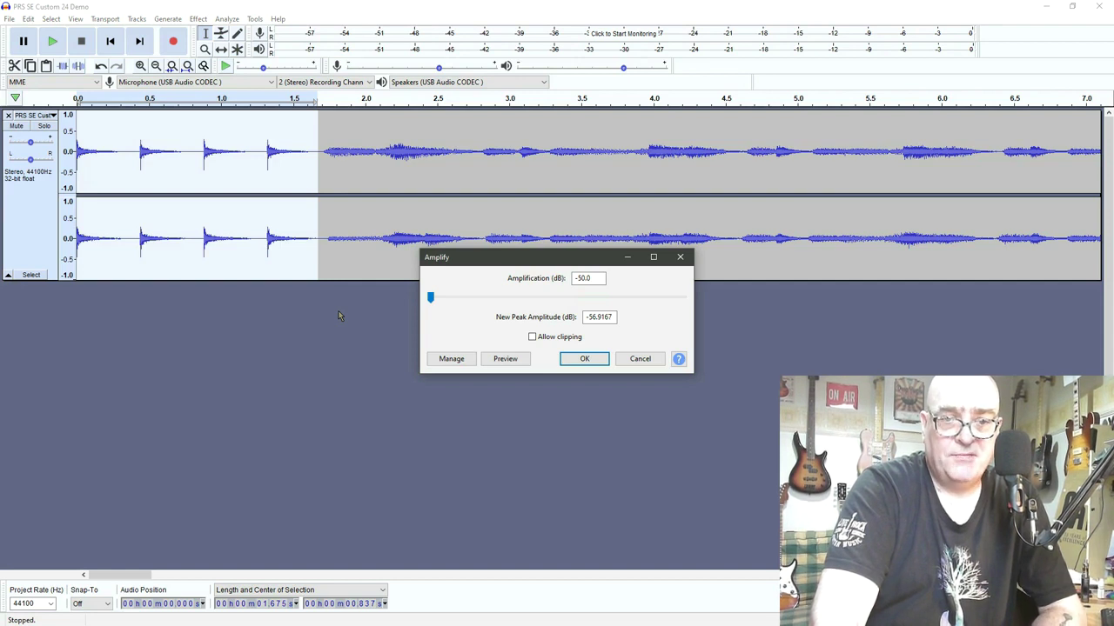
click(585, 361)
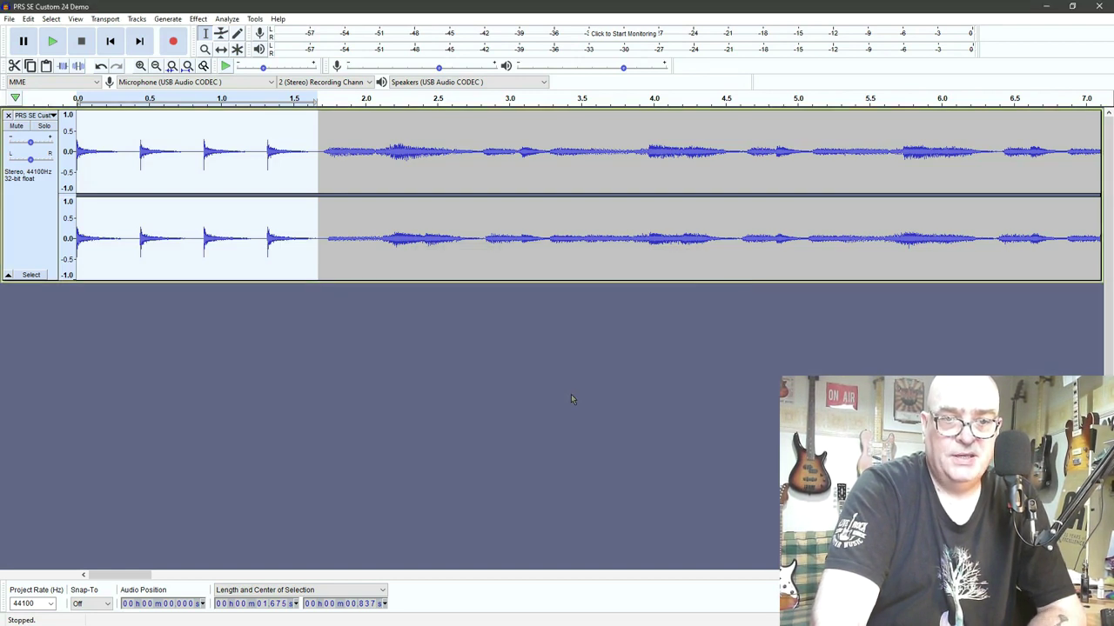
Step: Place the cursor at about 1.7 seconds and examine the waveform after the count-in at closer and wider magnifications
click(322, 154)
click(140, 66)
click(141, 67)
click(140, 67)
click(156, 68)
click(157, 68)
click(156, 67)
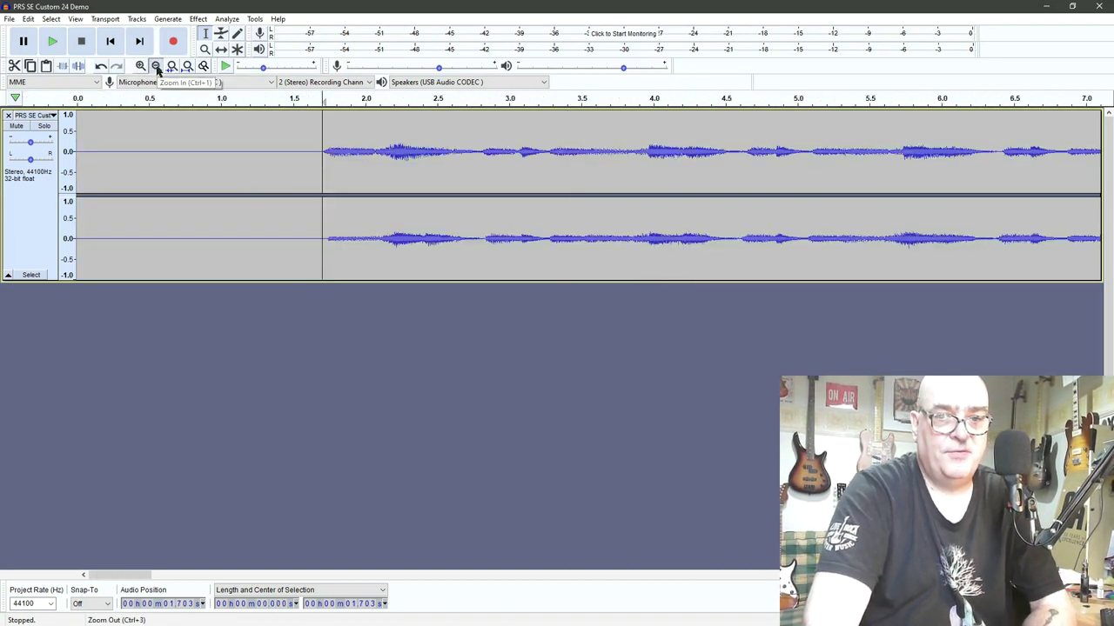
click(156, 67)
click(157, 67)
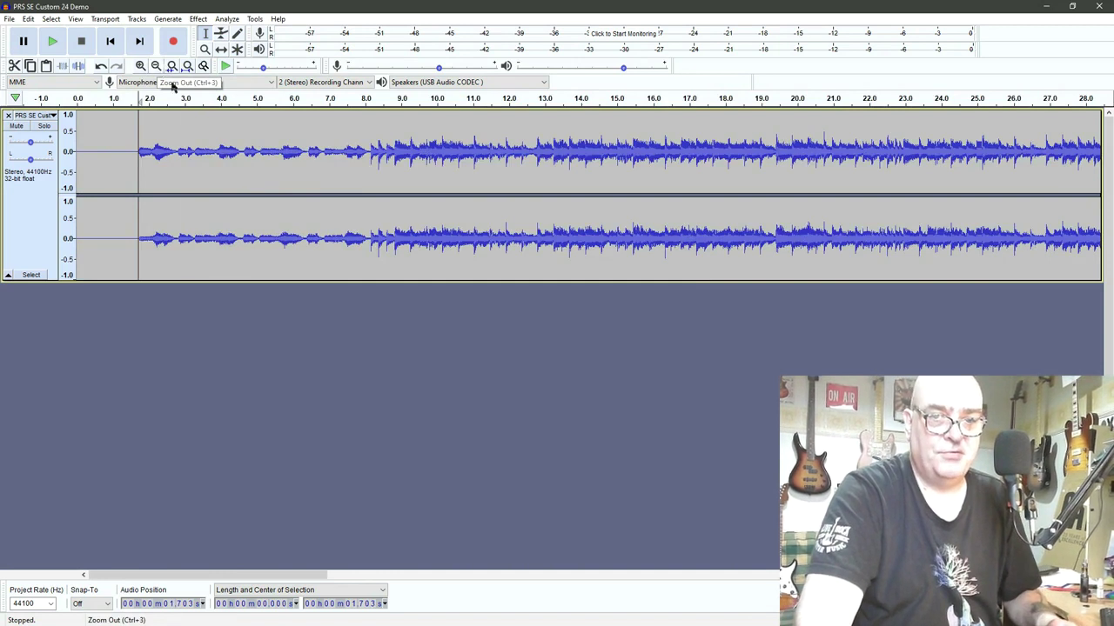
Step: Select the entire demo track and set the Distortion effect's type to Soft Overdrive, leaving it unapplied
click(40, 224)
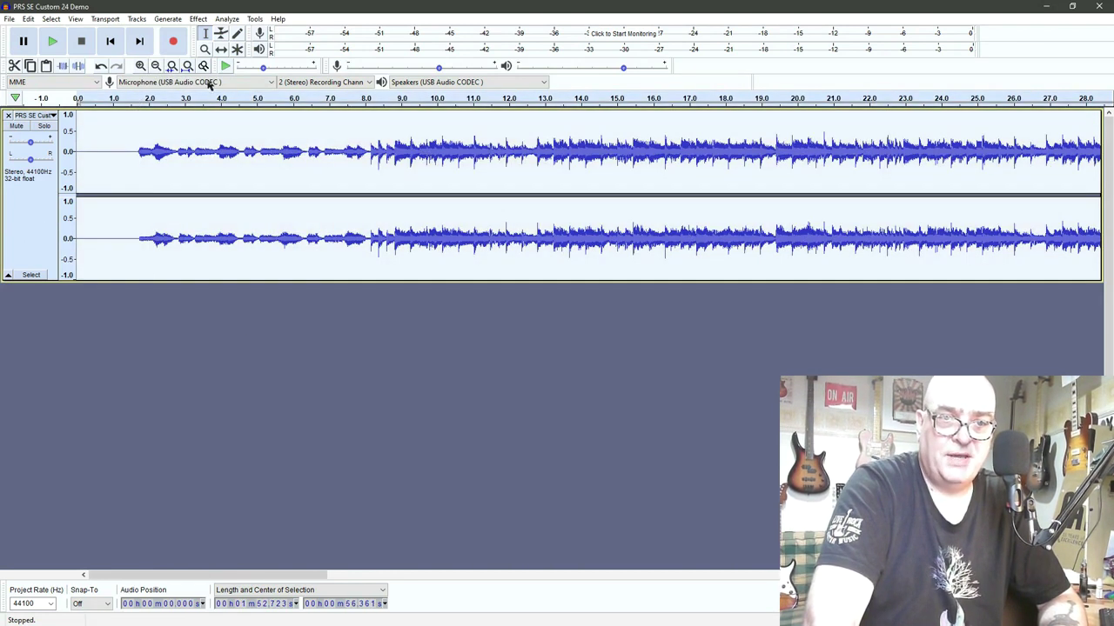
click(198, 19)
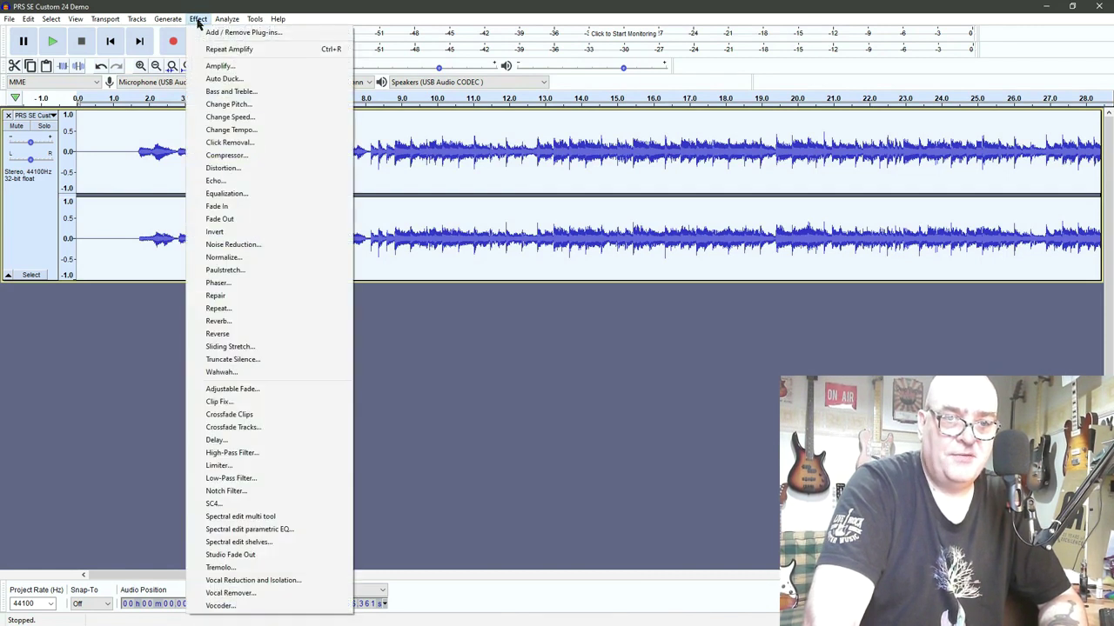
click(252, 171)
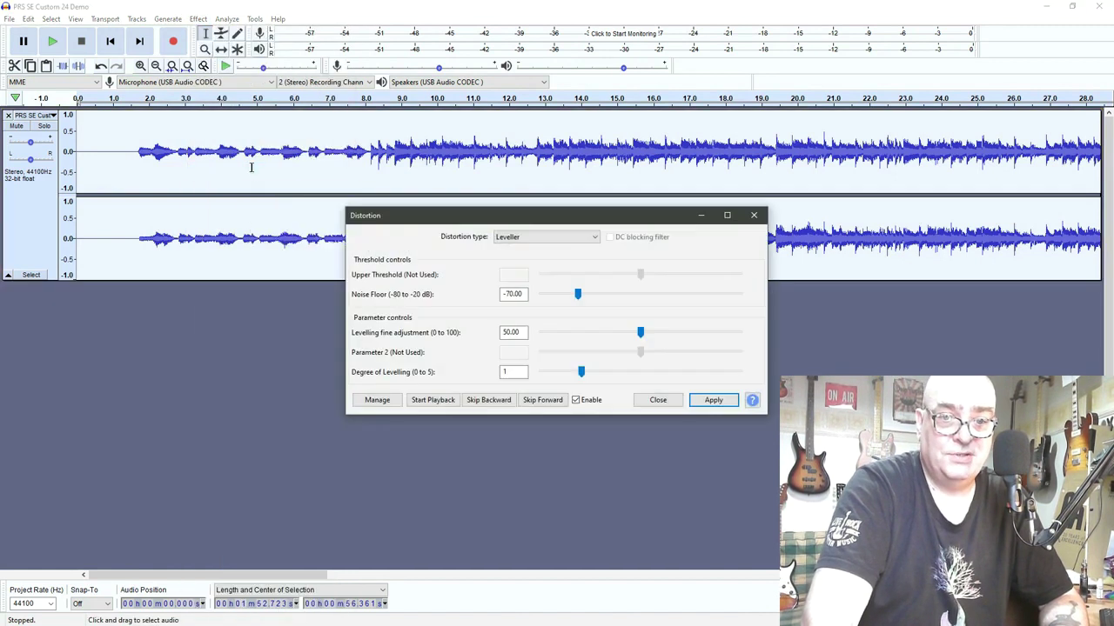
click(593, 243)
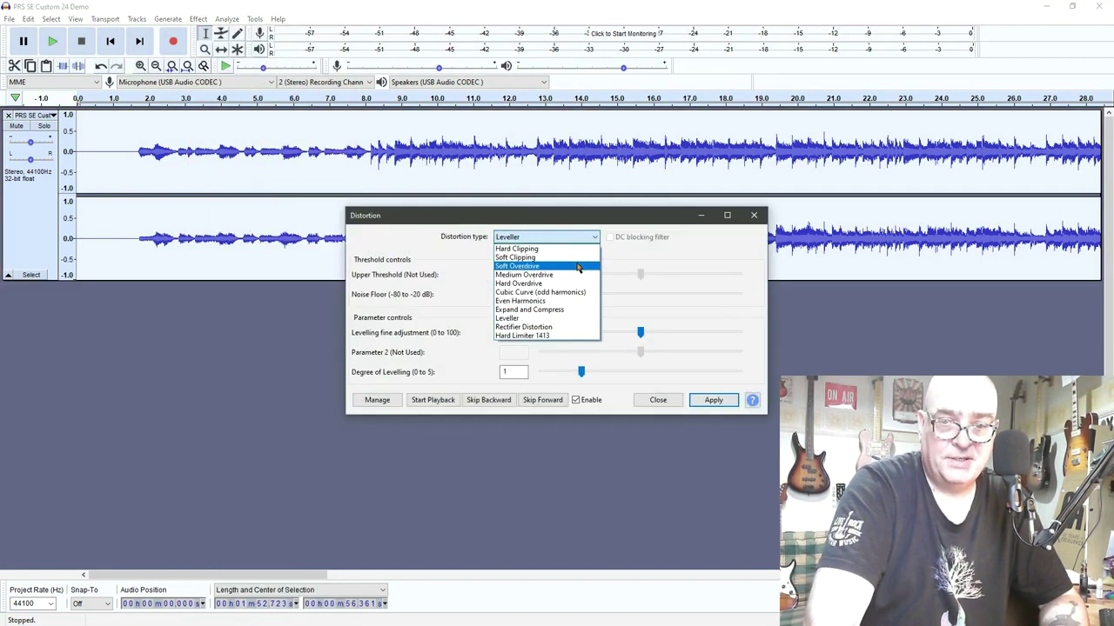
click(589, 218)
click(594, 238)
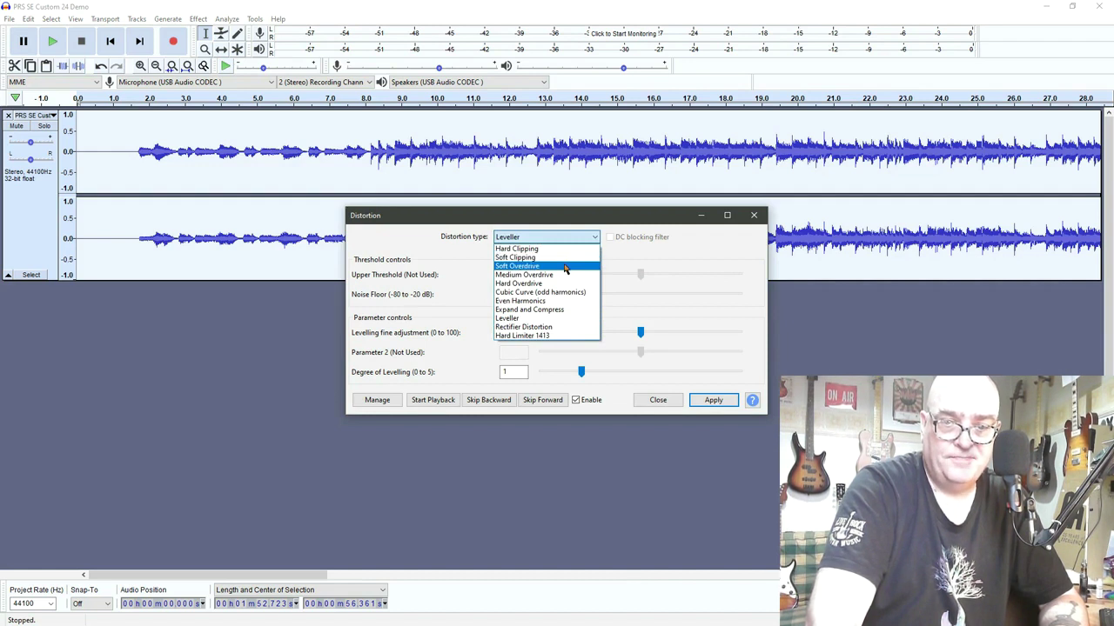
click(565, 266)
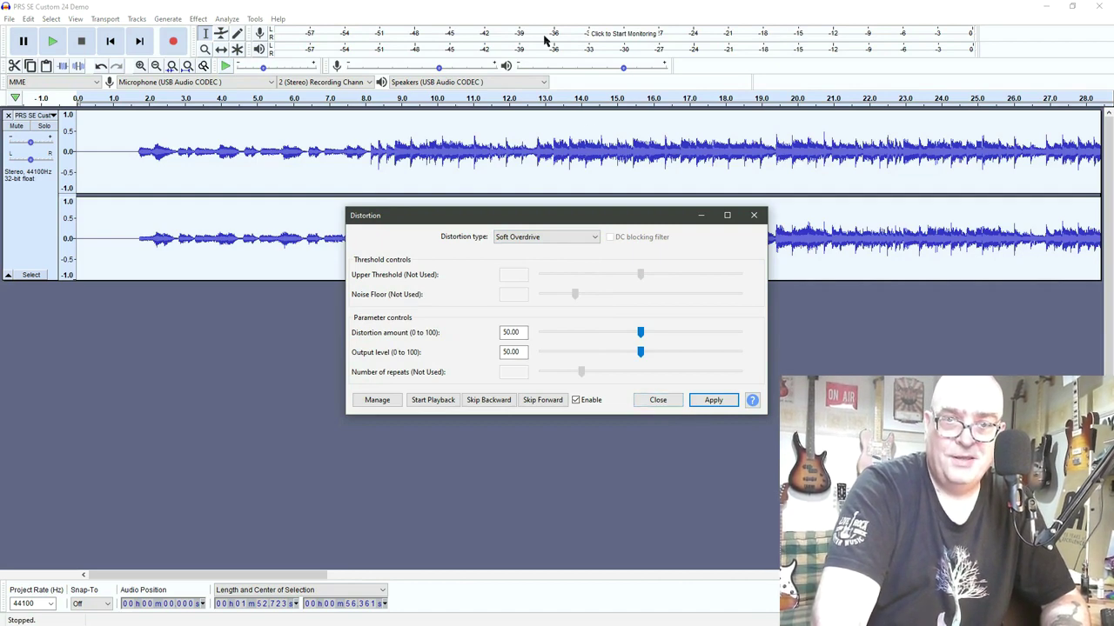
click(663, 400)
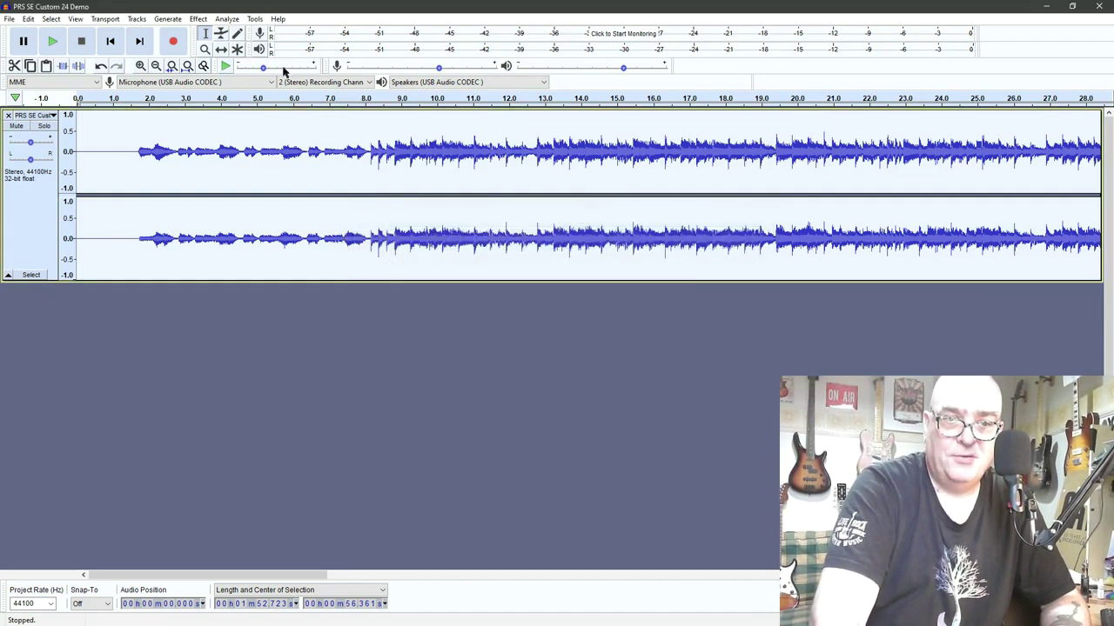
Step: Apply Soft Overdrive distortion to the whole selected track with distortion amount 50 and output level 50
click(157, 67)
click(157, 68)
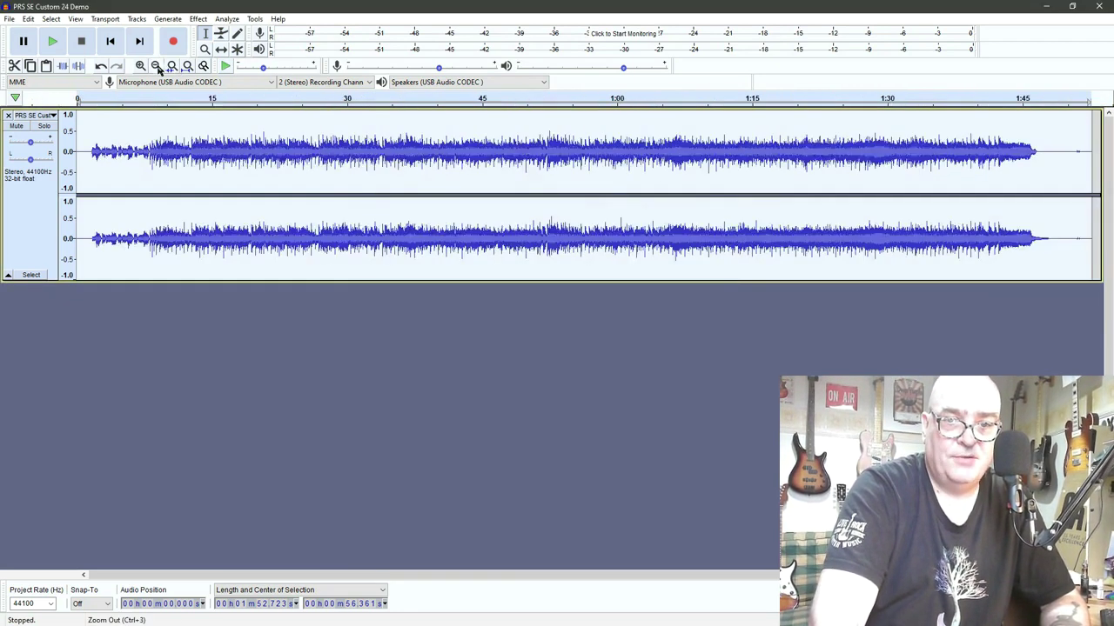
click(157, 67)
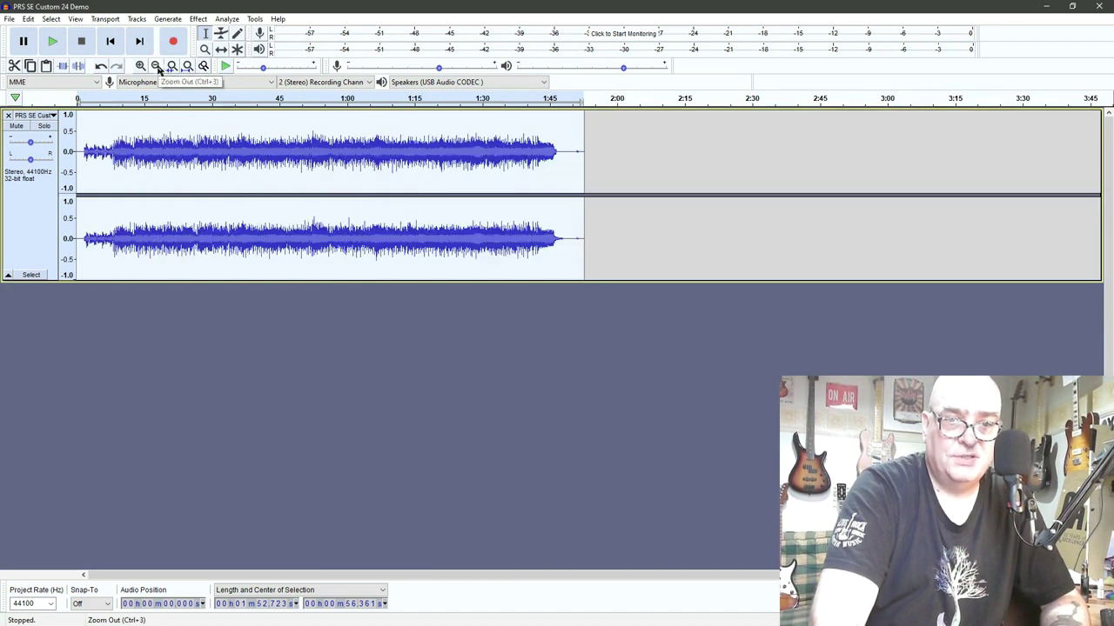
click(199, 19)
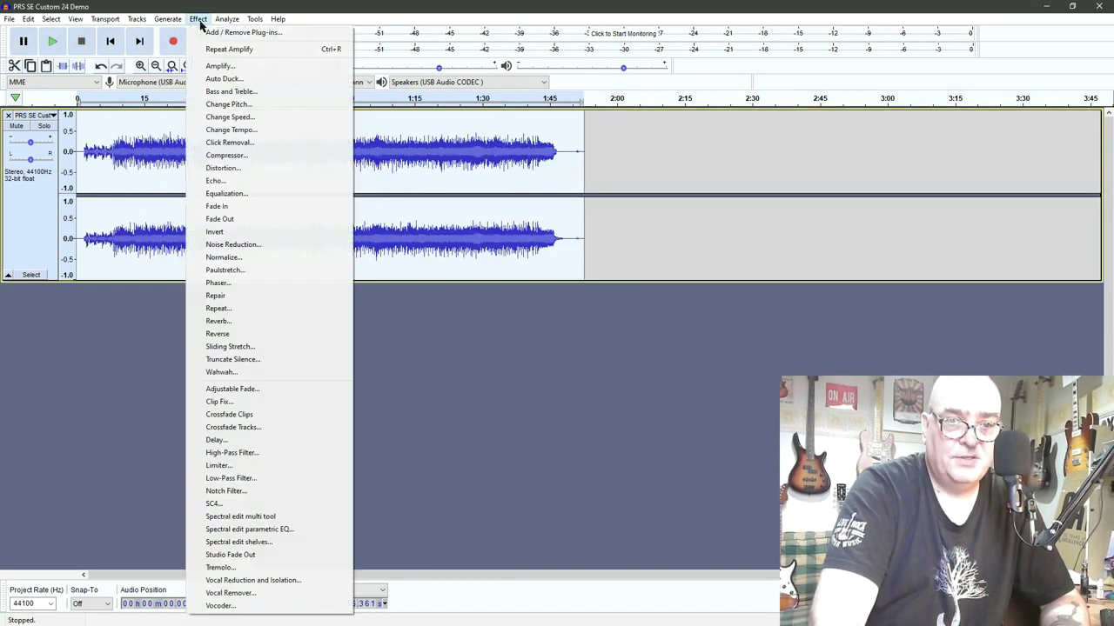
click(241, 168)
drag(426, 224, 634, 313)
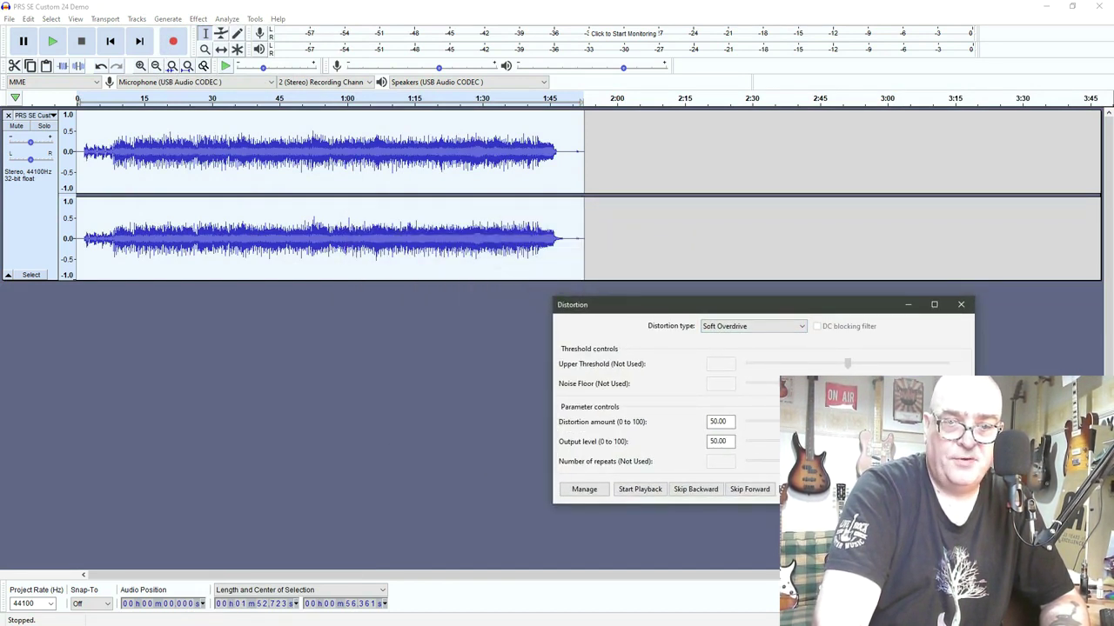
click(868, 489)
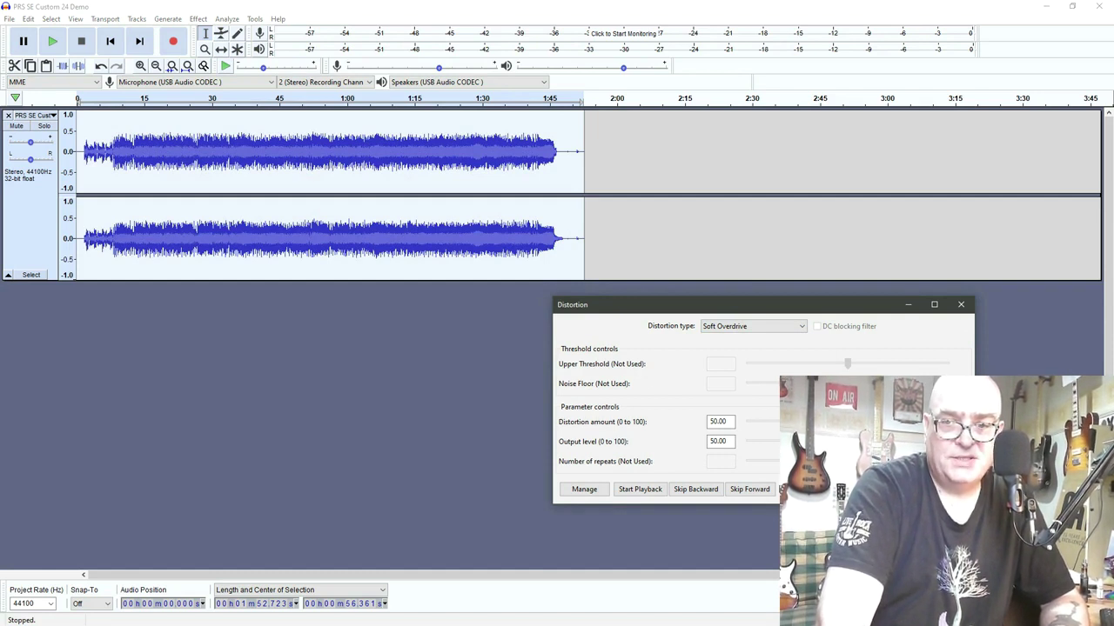
click(942, 489)
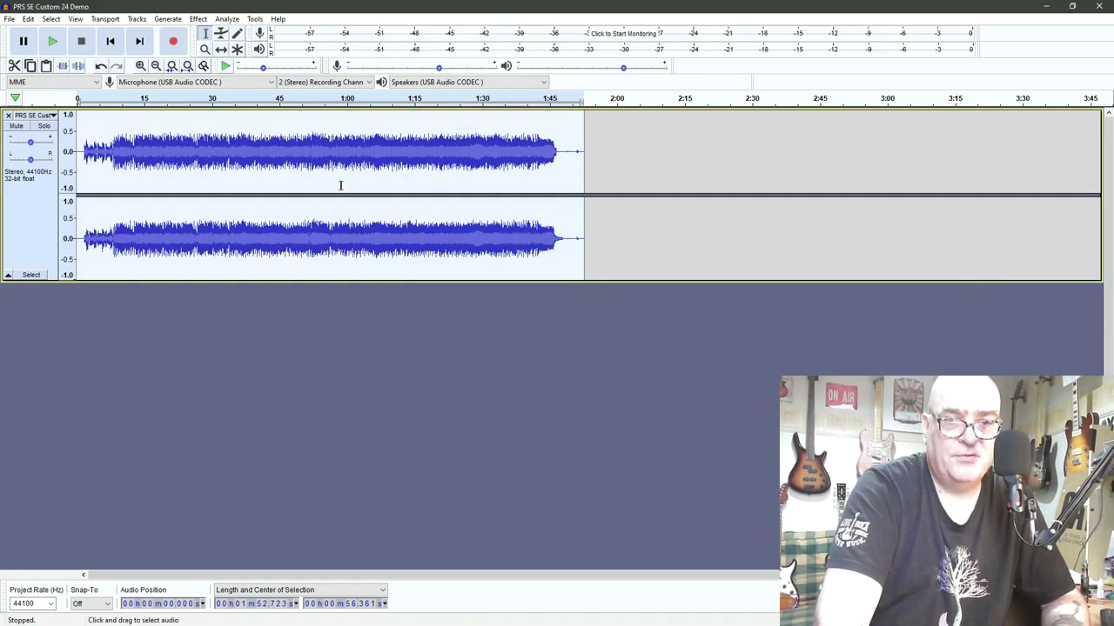
Step: Amplify the whole selected track to a new peak amplitude of 0.0 dB without allowing clipping
click(198, 19)
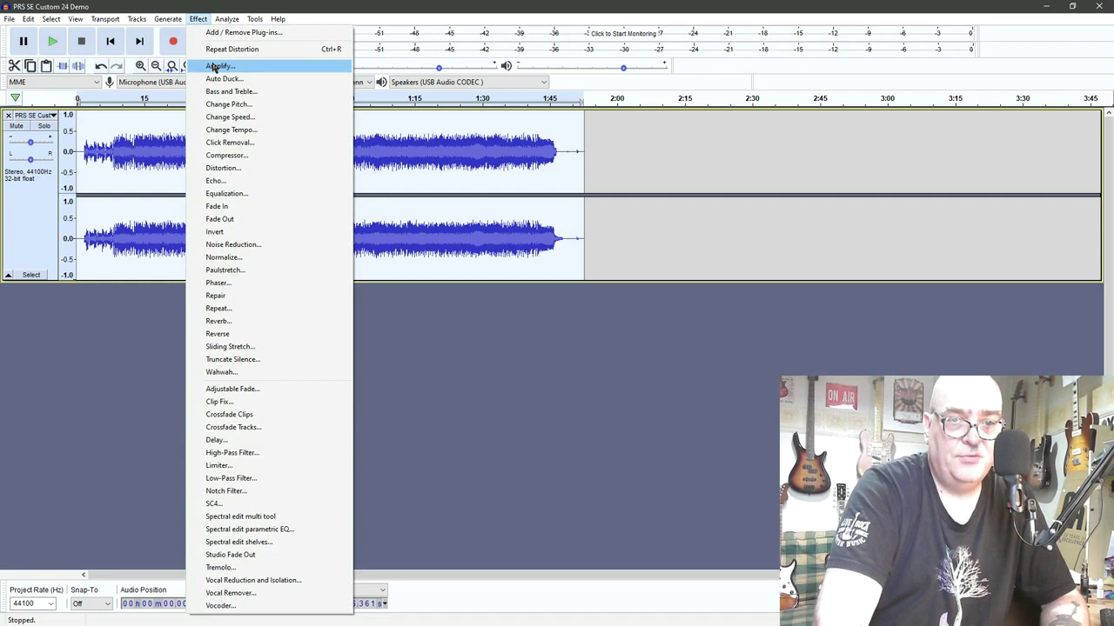
click(214, 67)
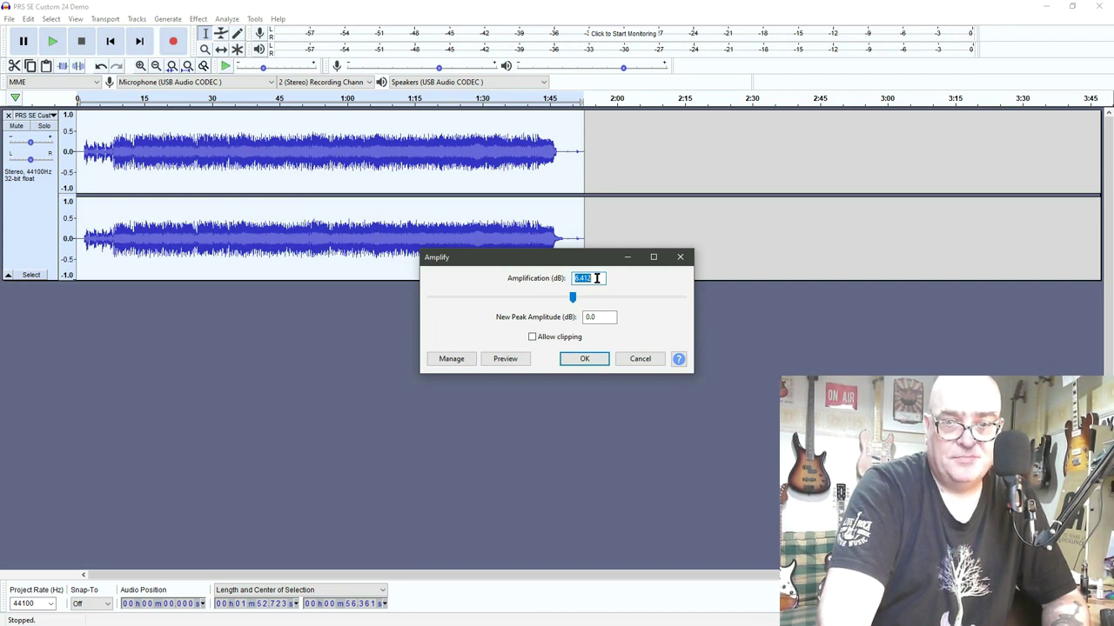
click(586, 360)
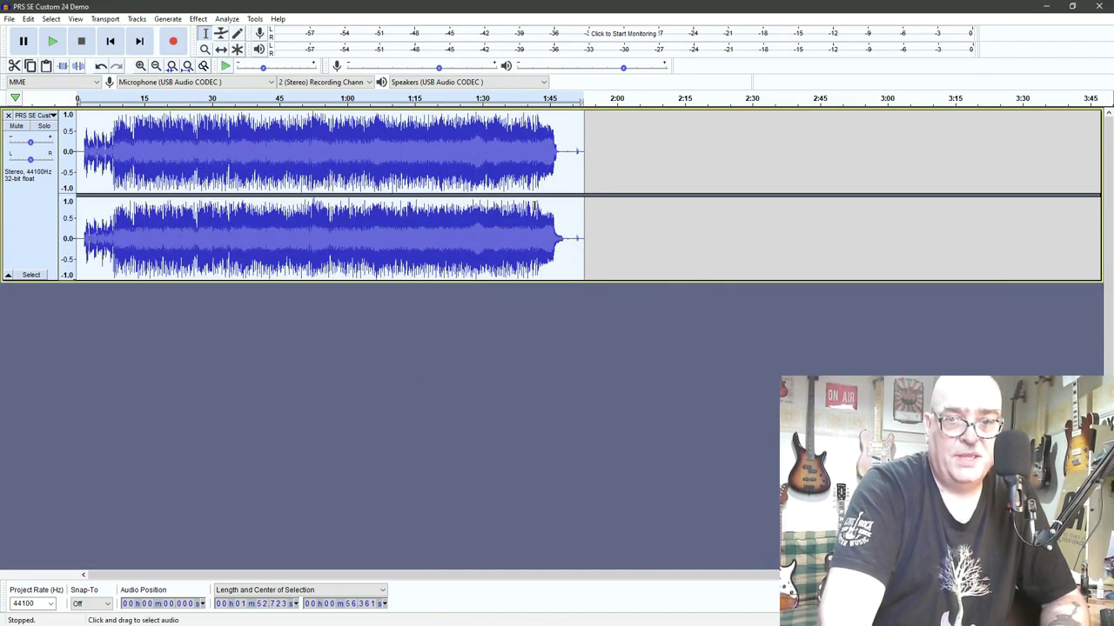
Step: Clear the selection and listen to the processed track from the beginning through the end of the song
click(564, 161)
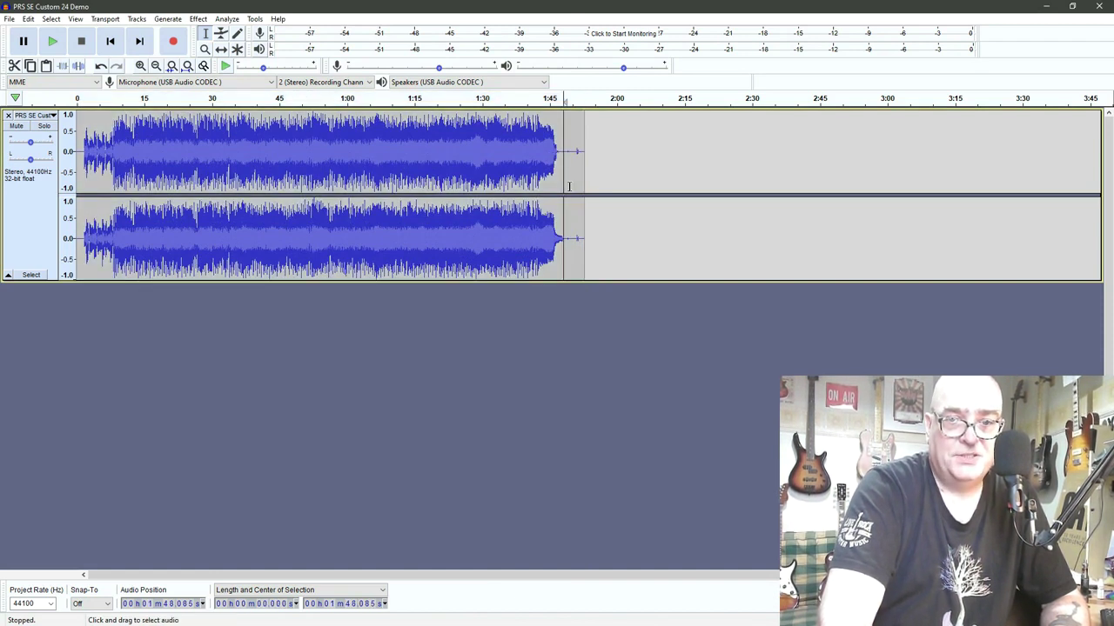
key(Home)
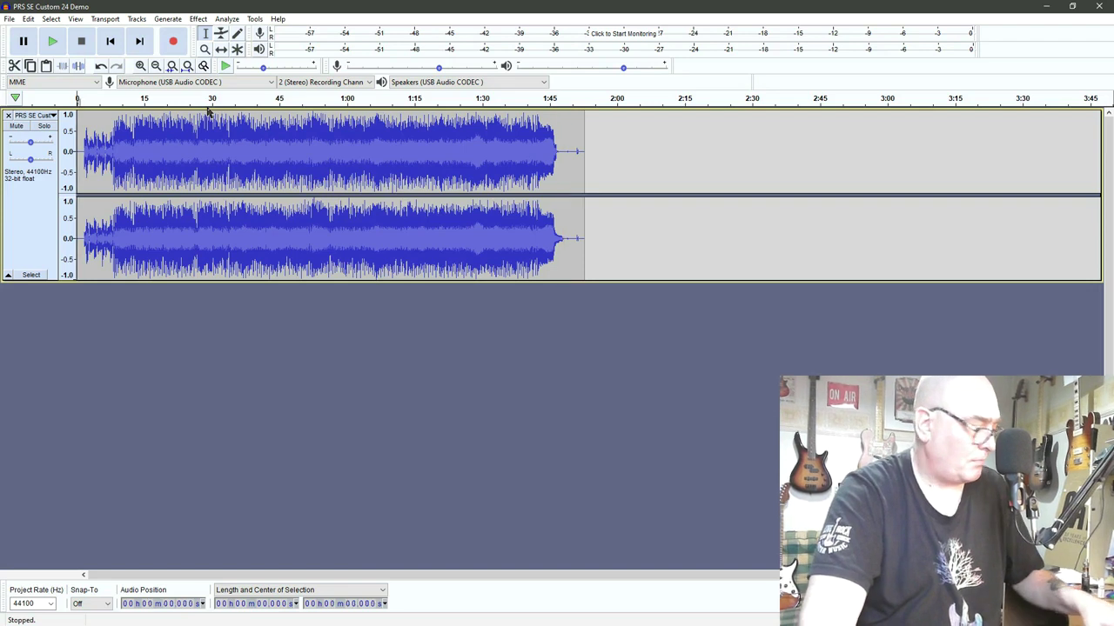
key(space)
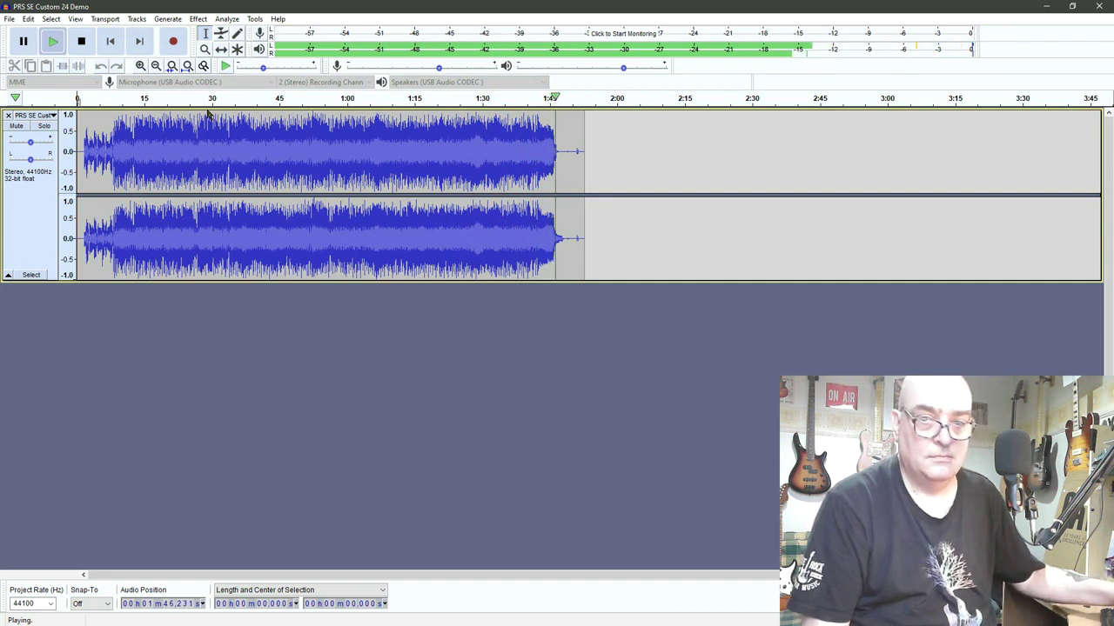
key(space)
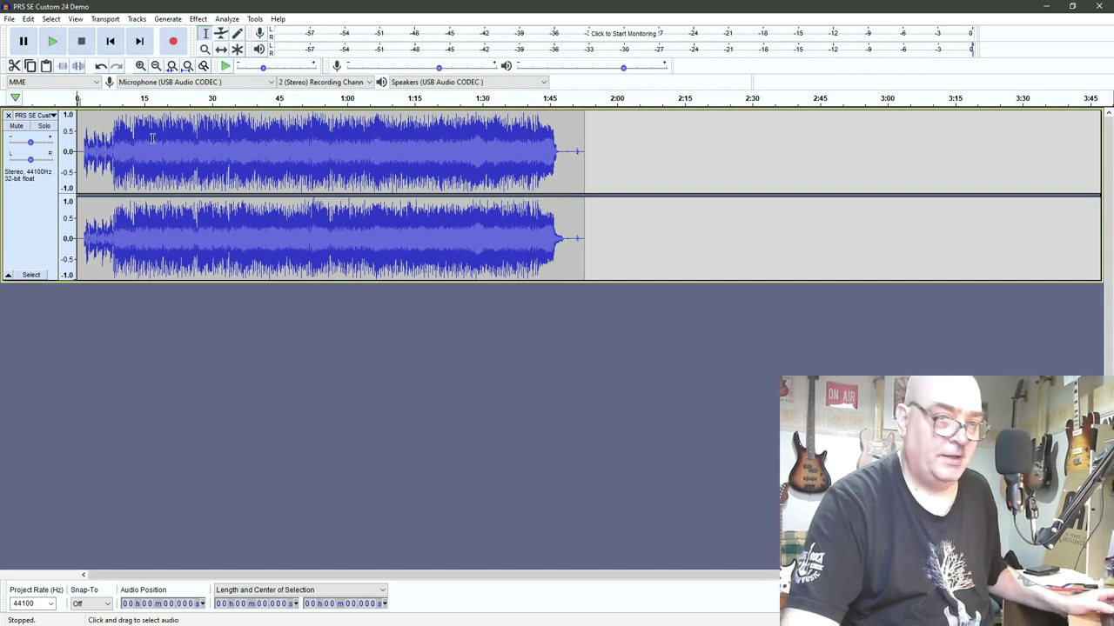
Step: Export the track as PRS SE Custom 24 Demo.wav in WAV signed 16-bit PCM format to the Work In Progress folder
click(9, 19)
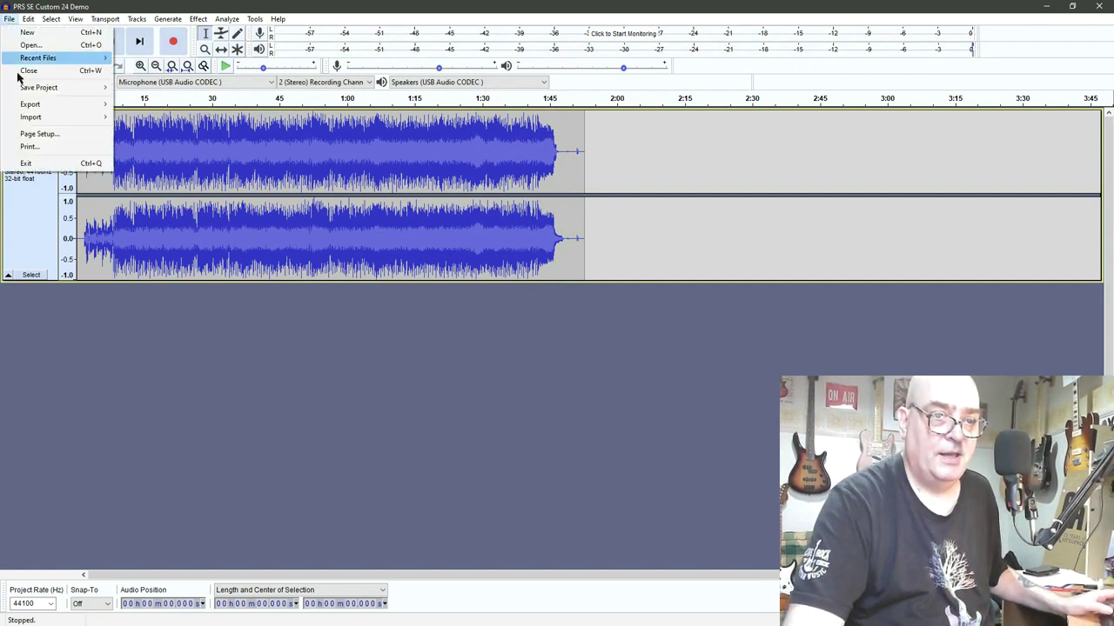
mouse_move(62, 107)
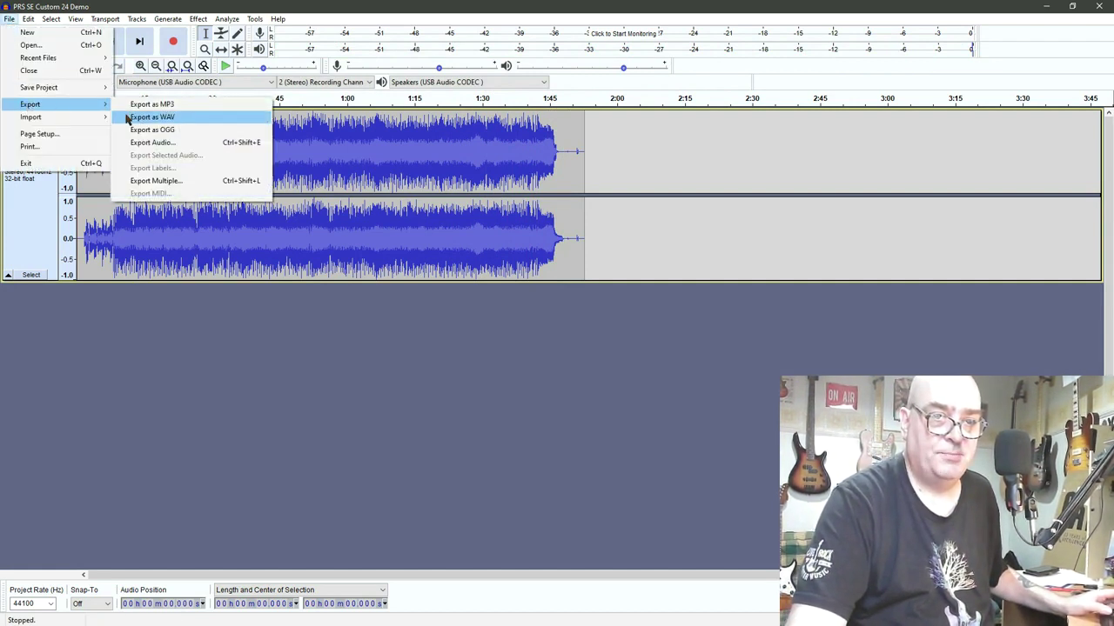
click(132, 117)
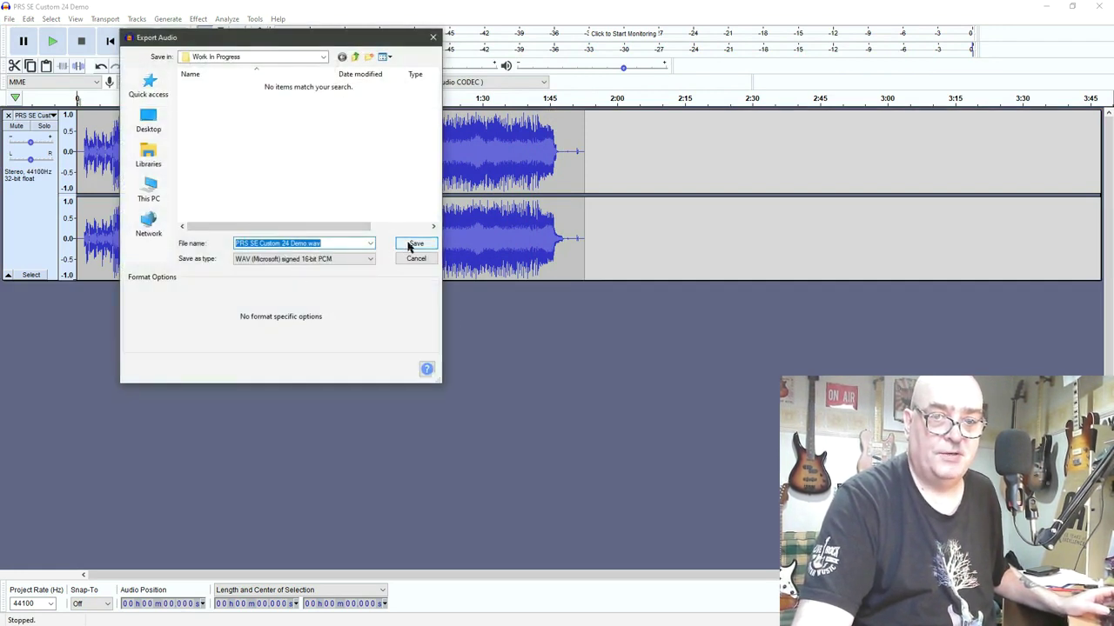
click(412, 244)
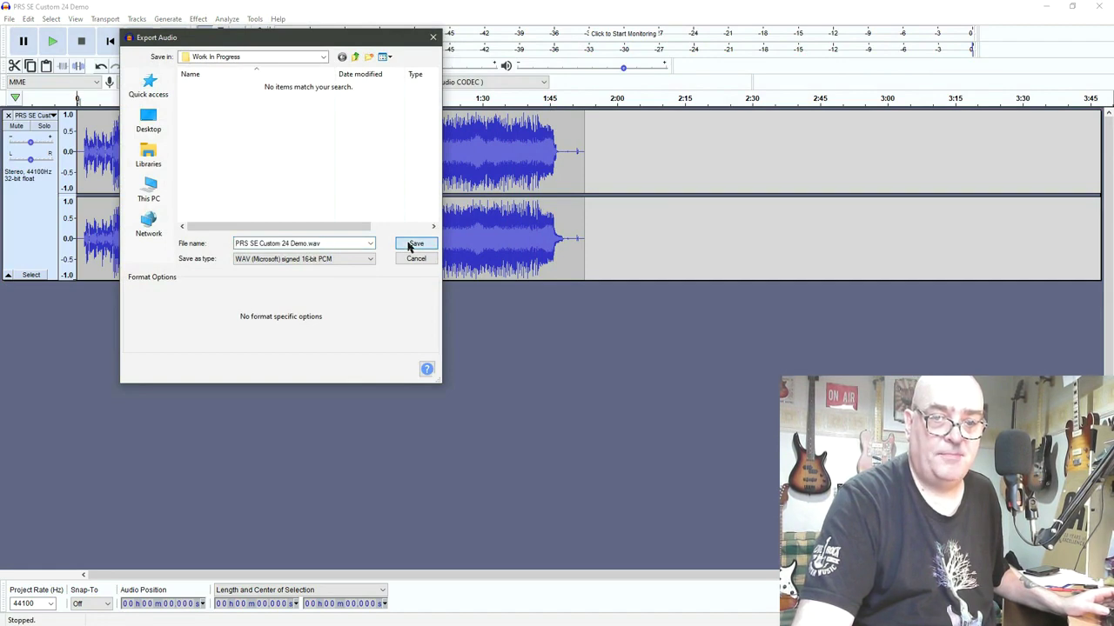
click(414, 401)
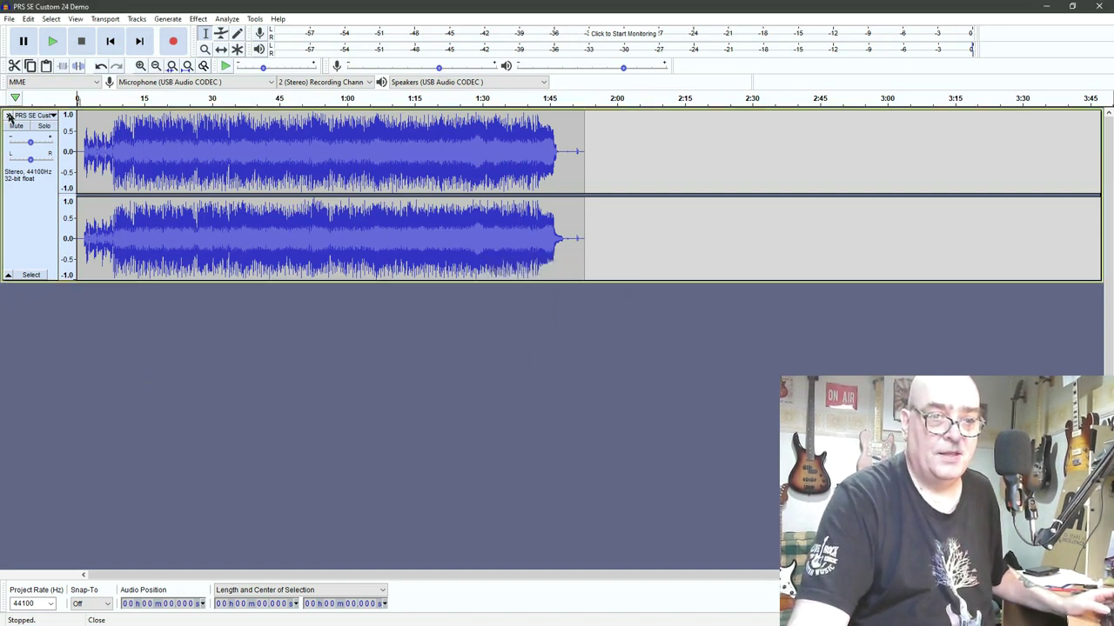
Step: Undo the Amplify and Distortion effects and play about the first 15 seconds of the unprocessed mix for comparison
key(ctrl+z)
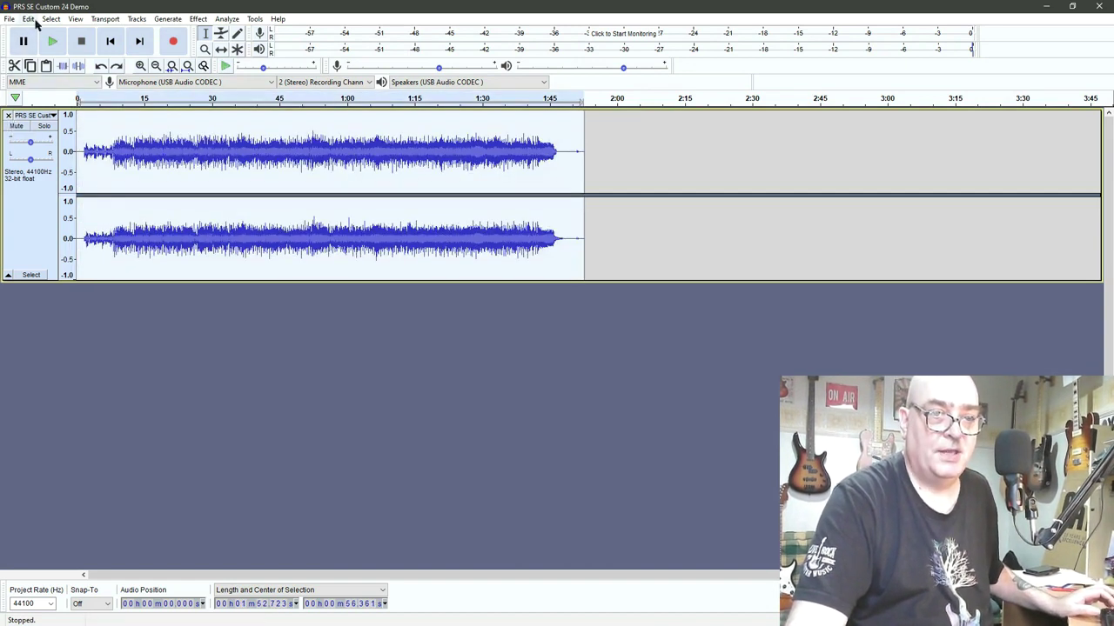
click(87, 150)
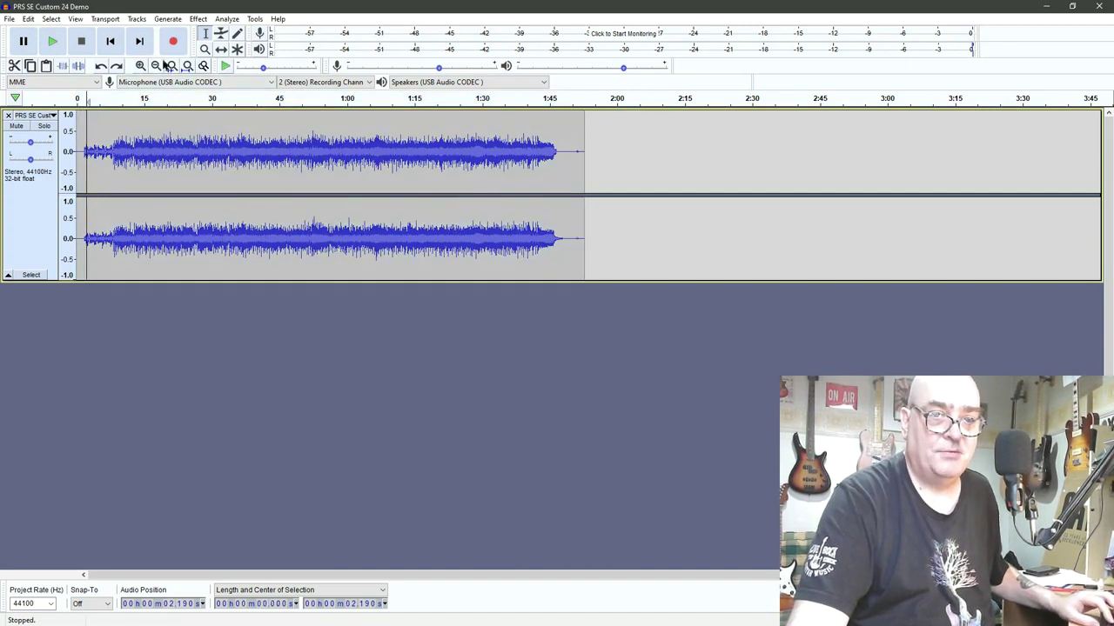
key(Home)
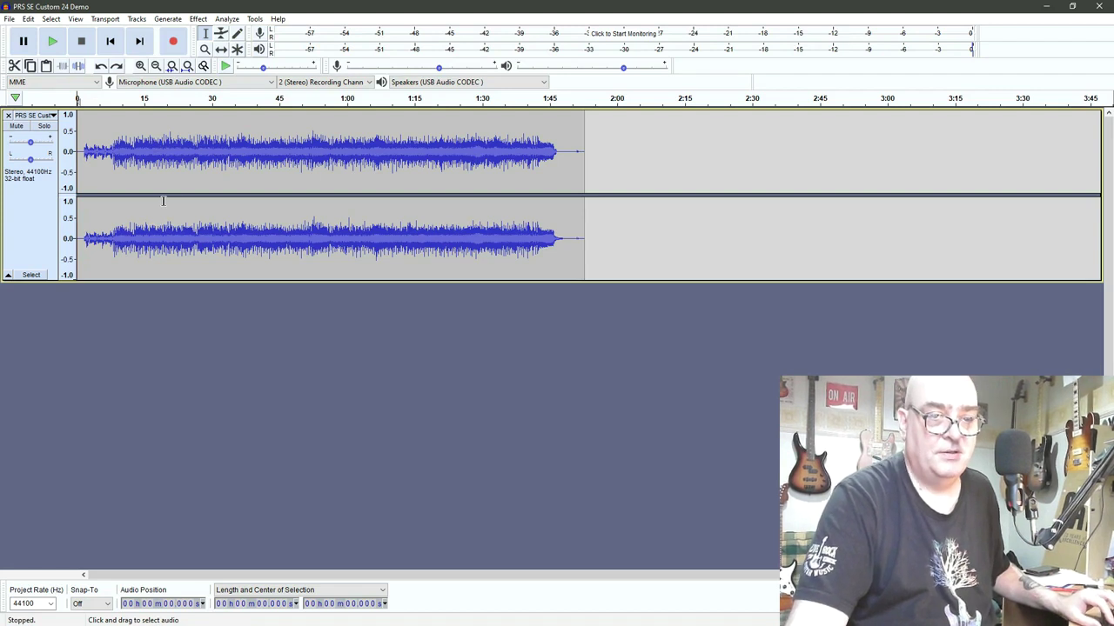
key(space)
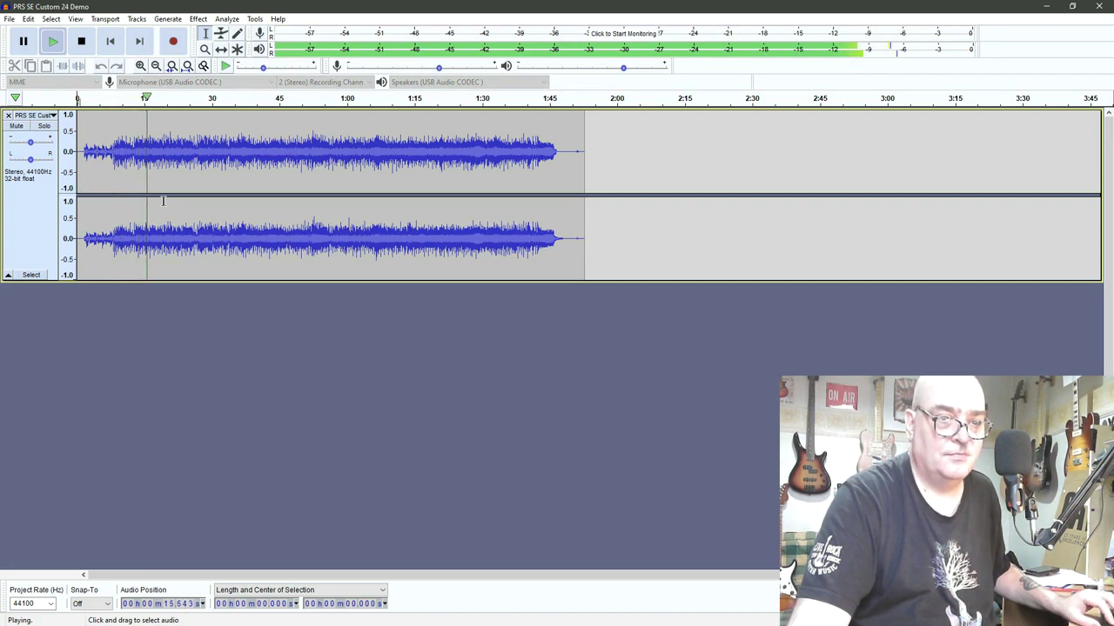
key(space)
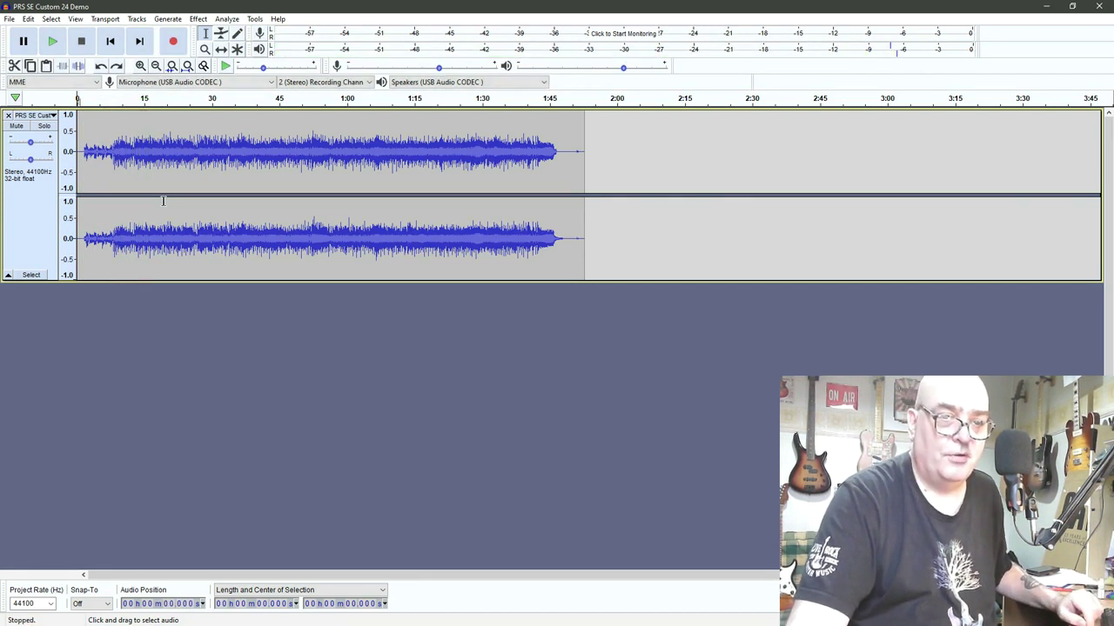